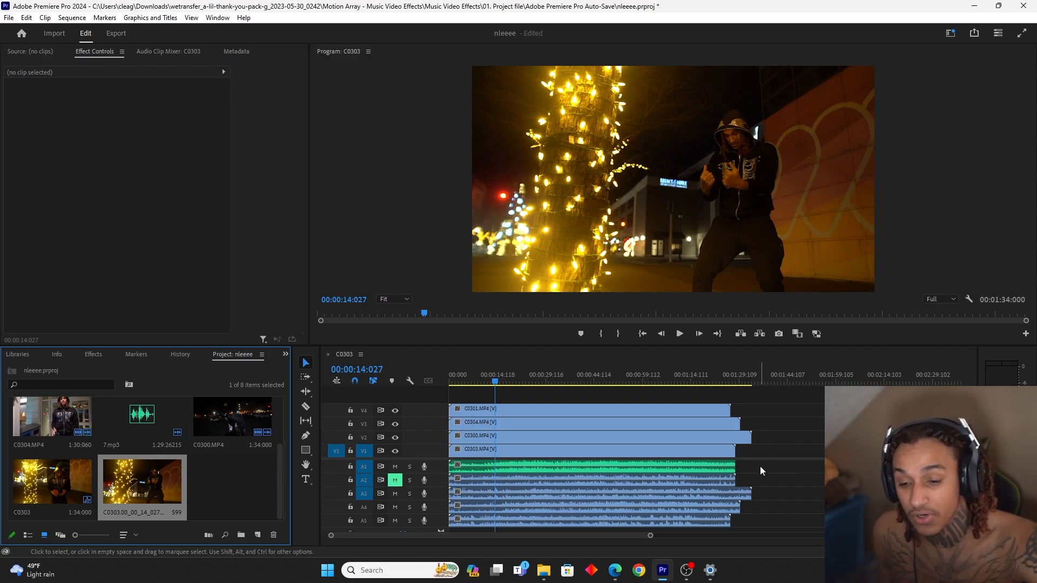
Select all the video and music clips in the C0303 sequence and synchronize them by audio
drag(759, 468, 741, 461)
click(641, 453)
drag(549, 381, 611, 471)
right_click(614, 456)
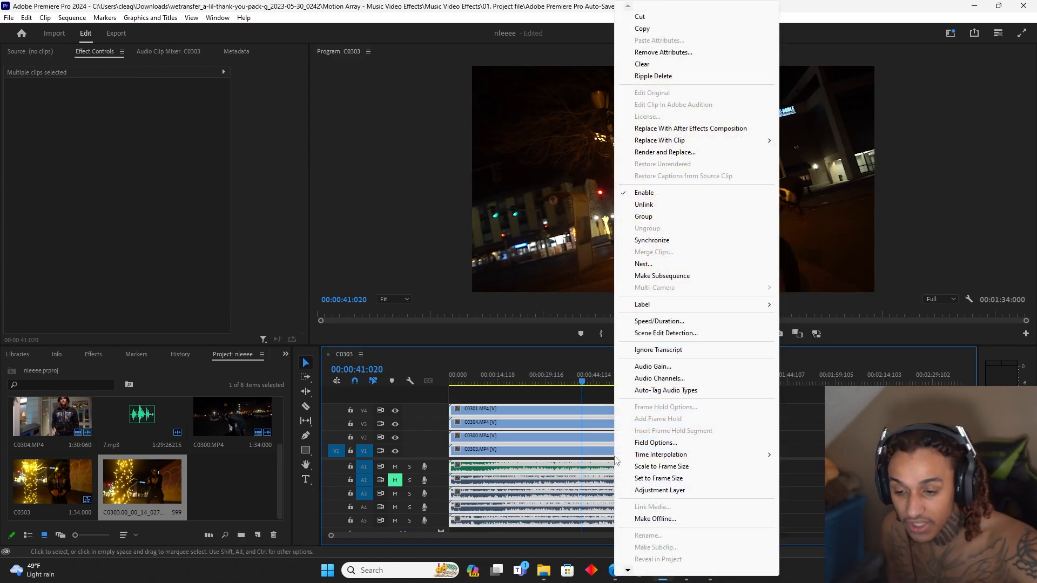
click(654, 240)
click(492, 330)
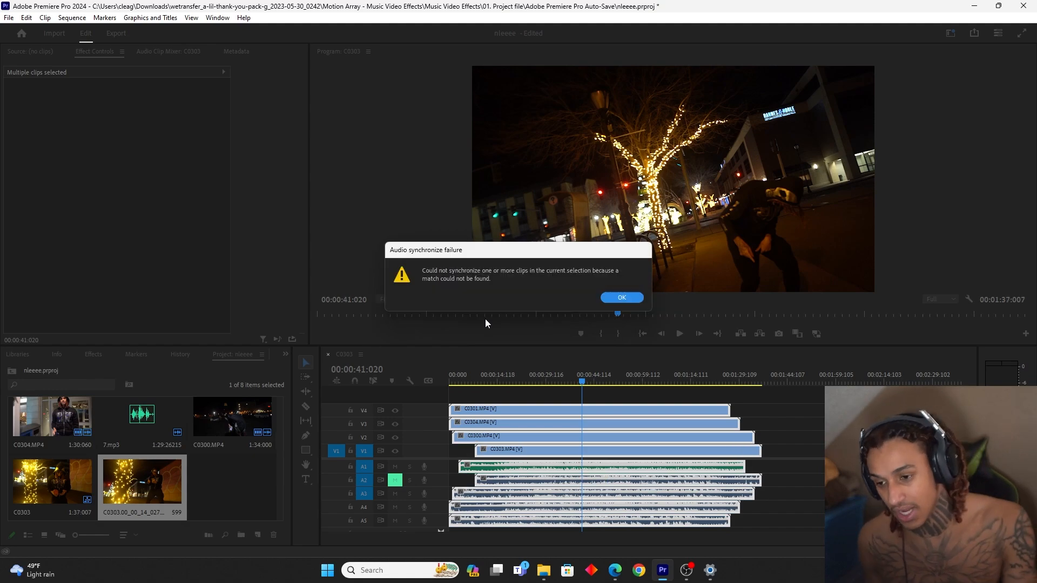
click(622, 298)
Disable the C0301, C0304 and C0300 clips and play C0303 against the song to check its sync
click(530, 388)
drag(530, 388, 497, 435)
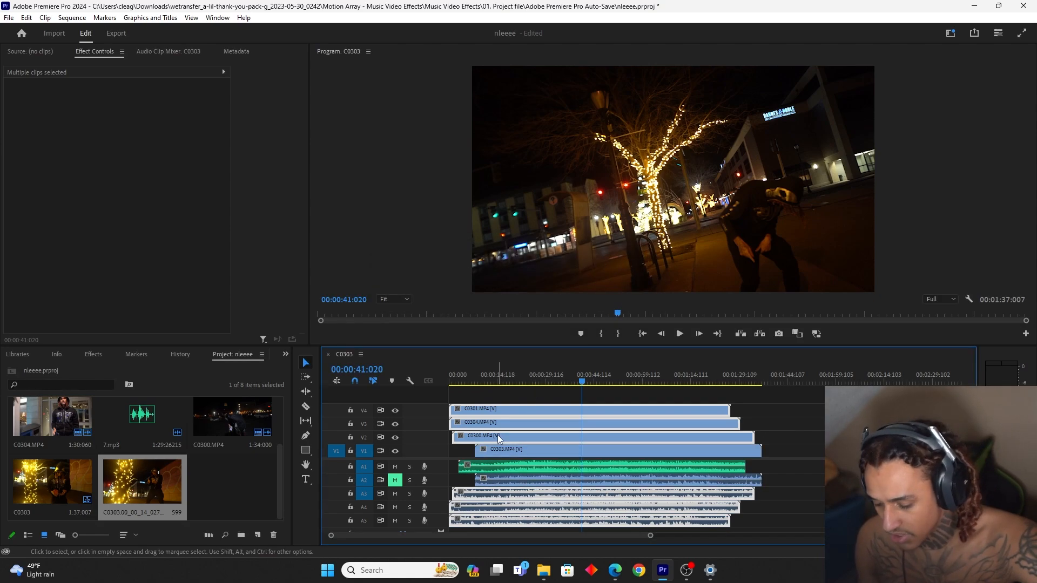
key(shift+e)
click(503, 379)
click(513, 452)
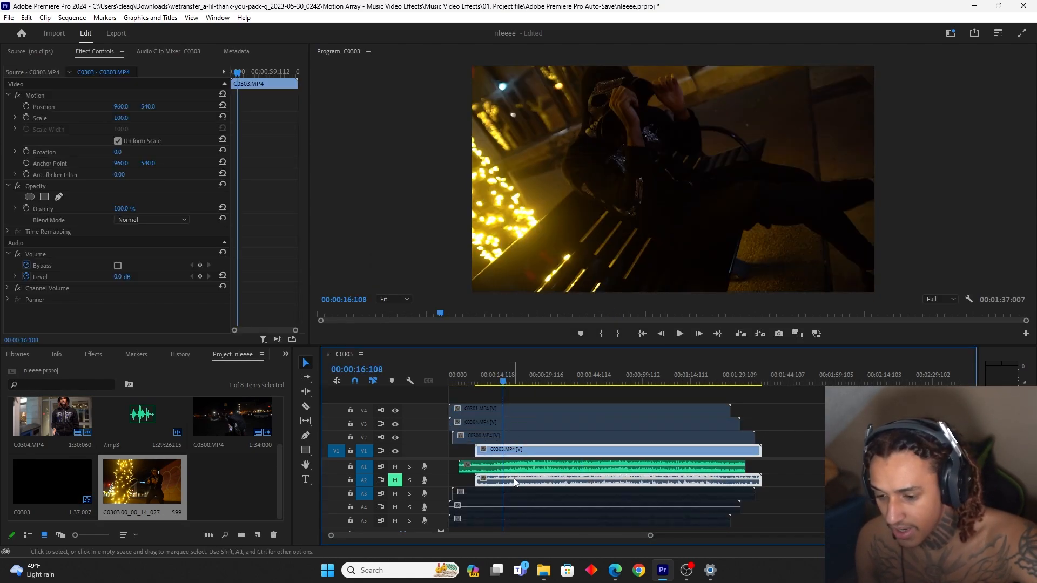
key(space)
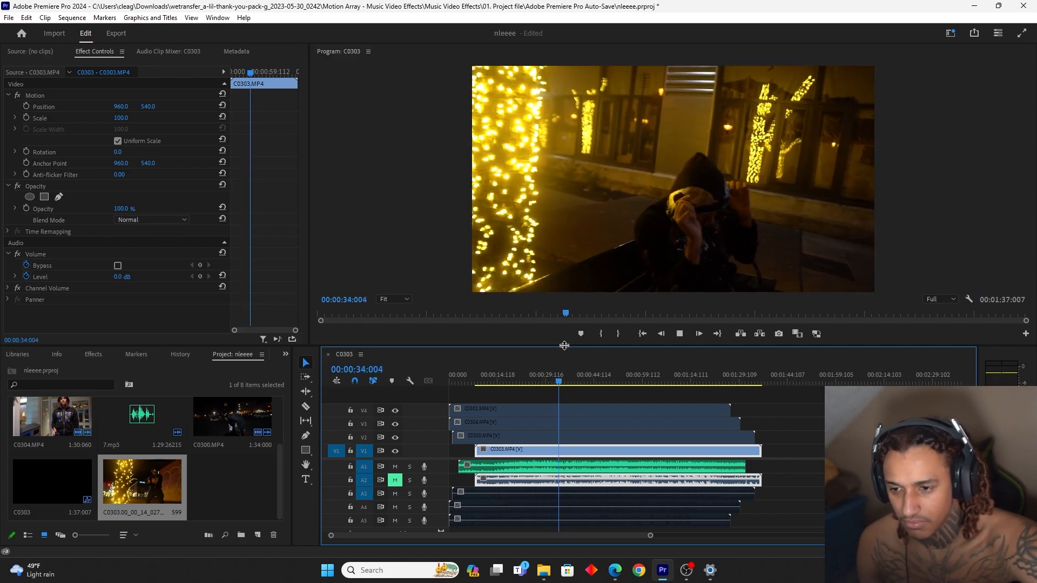
key(space)
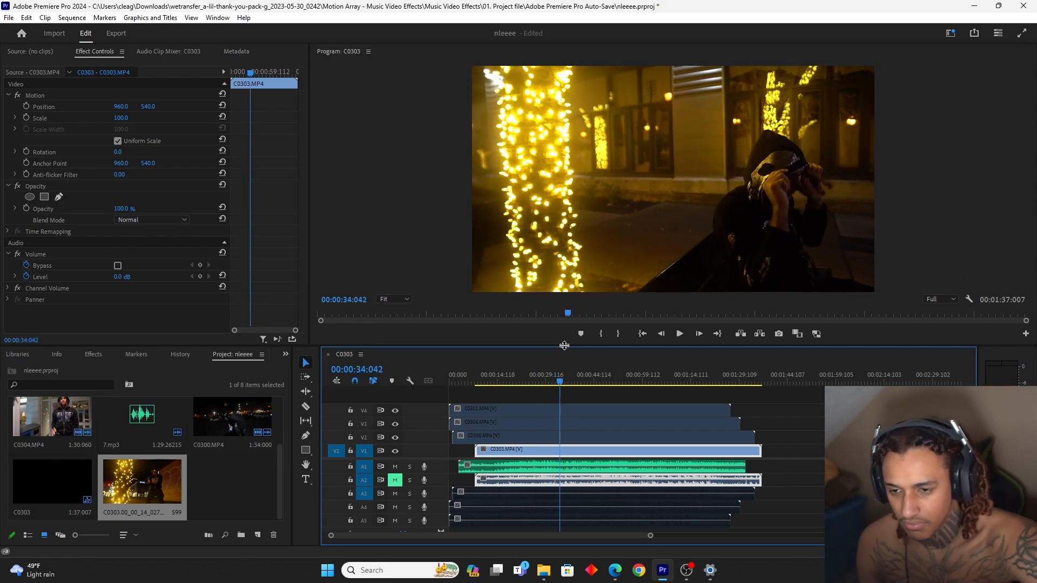
Enable the C0300 clip with C0303 disabled, mute track A3, and play it against the song to check its sync
click(523, 376)
right_click(507, 439)
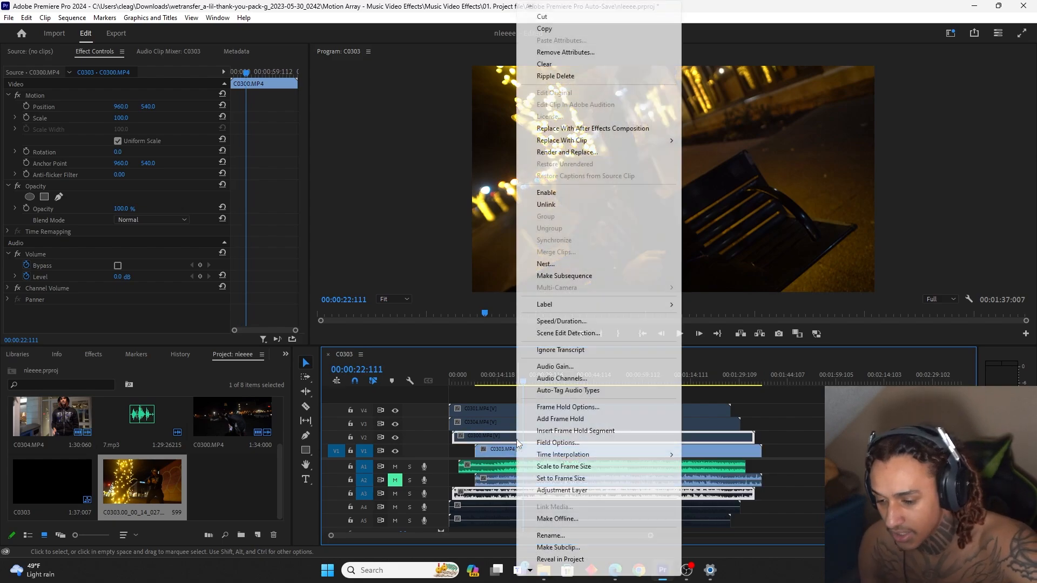
click(546, 192)
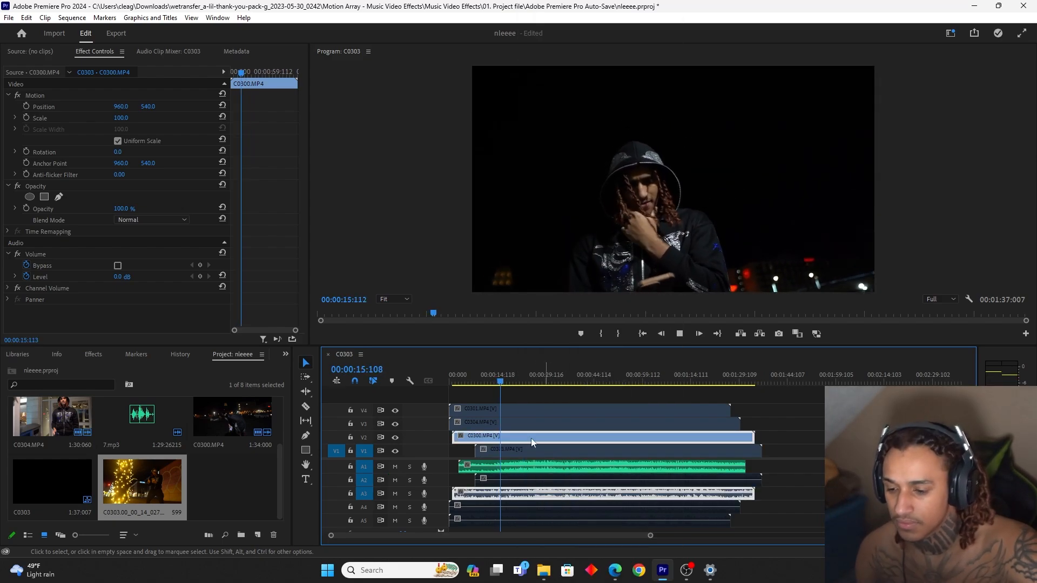
click(395, 493)
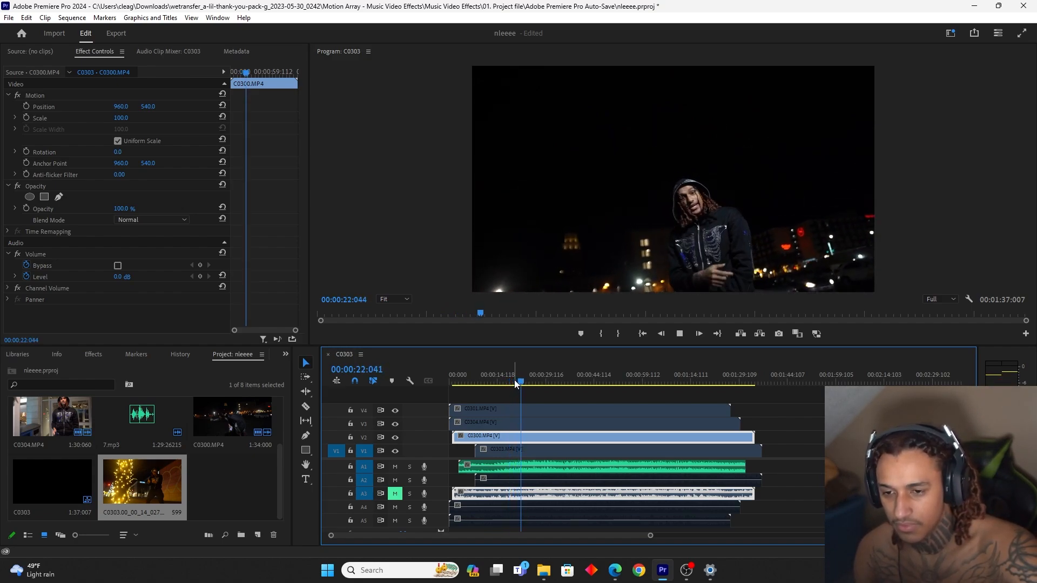
key(space)
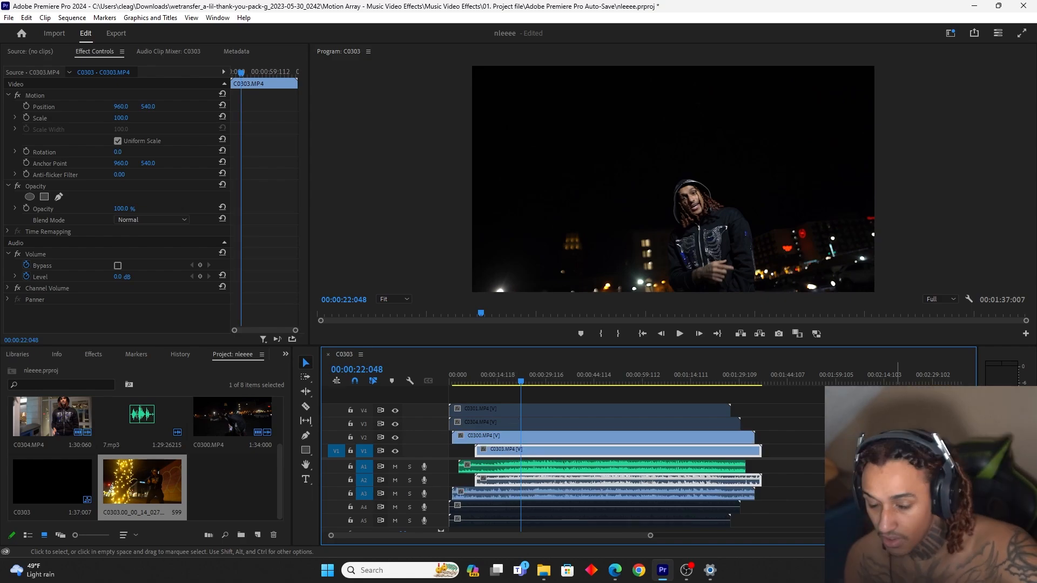
Unlink the camera audio of clips C0303 and C0300 from their video and delete it
drag(779, 481, 725, 493)
right_click(727, 481)
click(764, 205)
key(Delete)
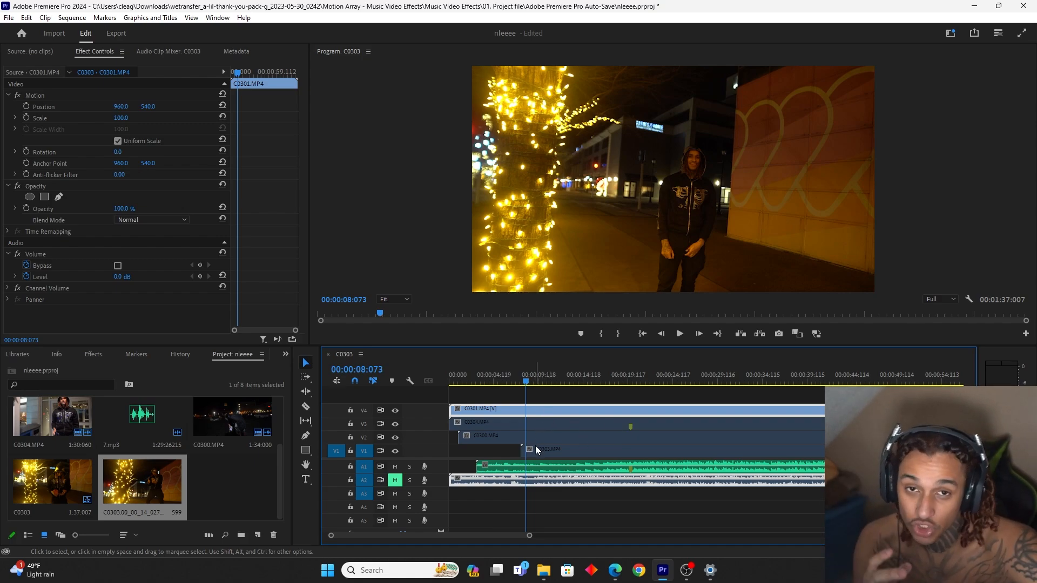
Play the 7.mp3 song from about 17 seconds and add a marker to it at the sync cue near 19 seconds
click(610, 381)
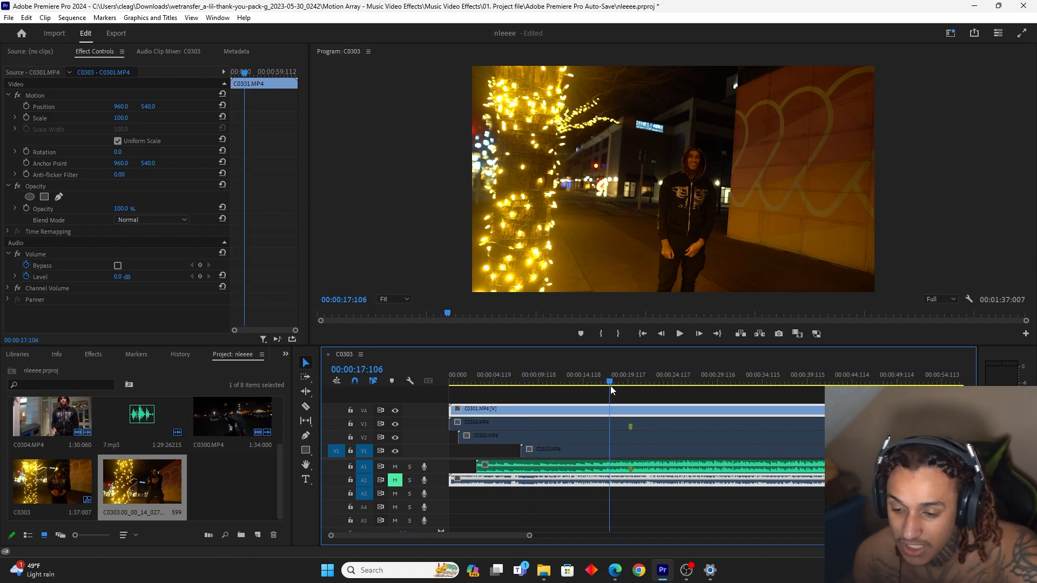
click(529, 472)
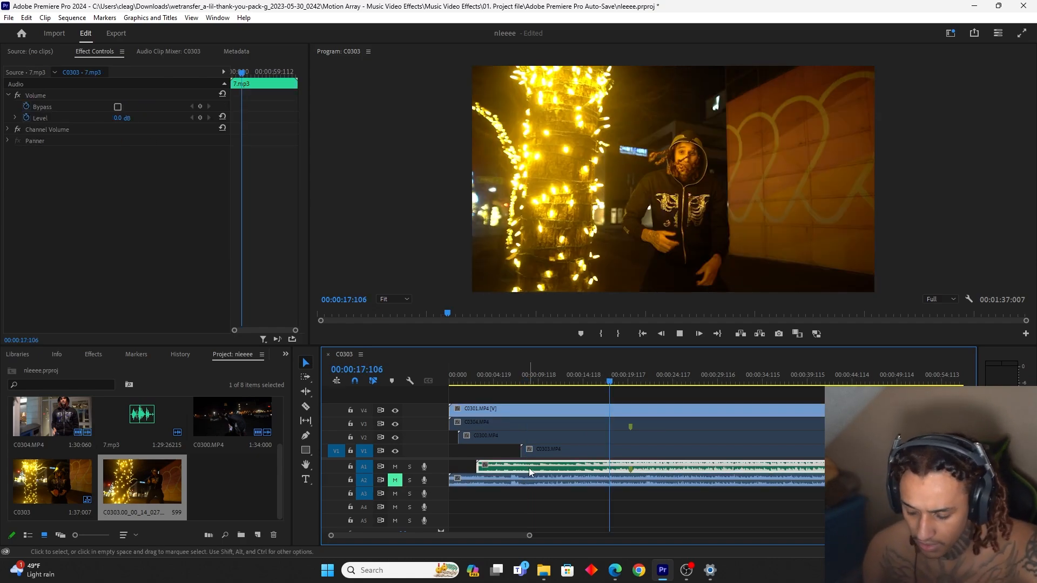
key(space)
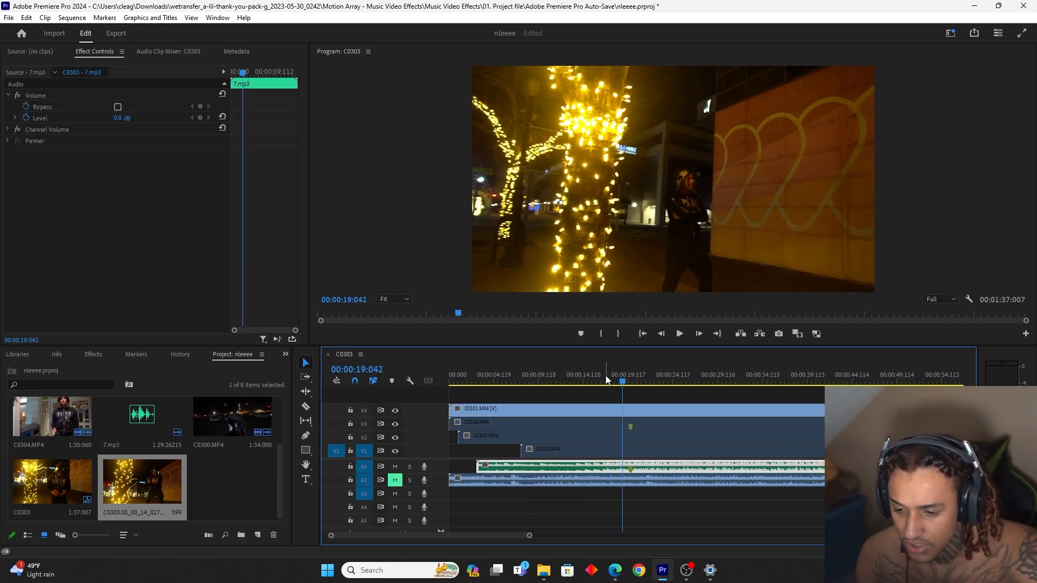
click(606, 381)
key(space)
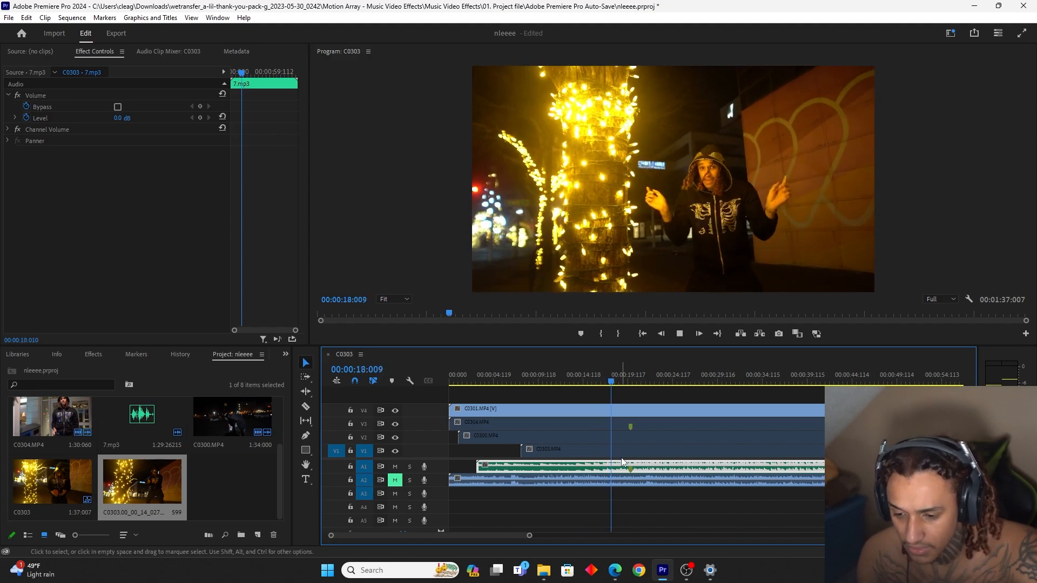
key(space)
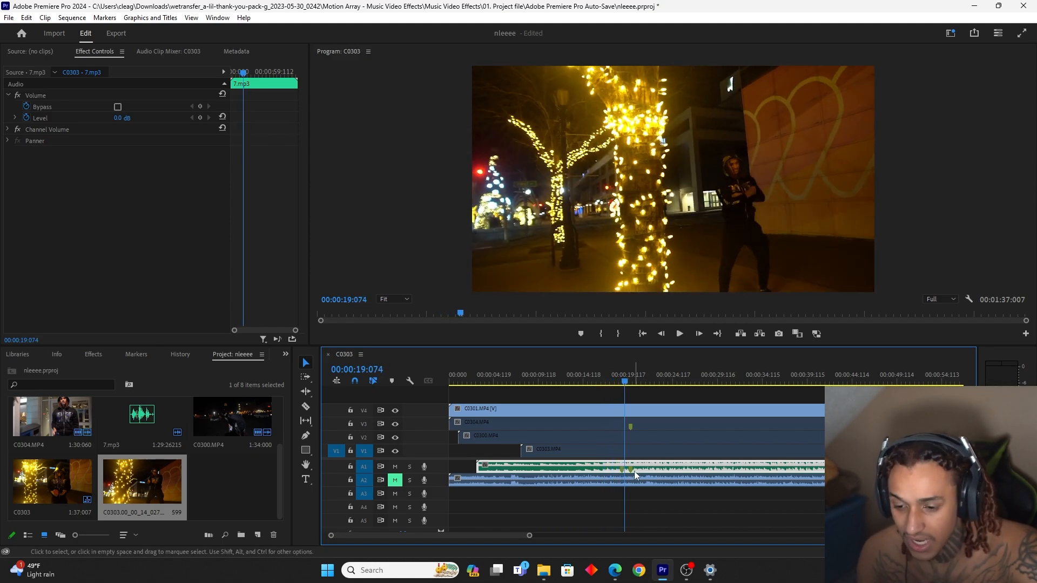
Mute the song track, unmute C0301's camera audio, and mark the matching cue on the C0301 clip near 13 seconds
drag(622, 377, 426, 418)
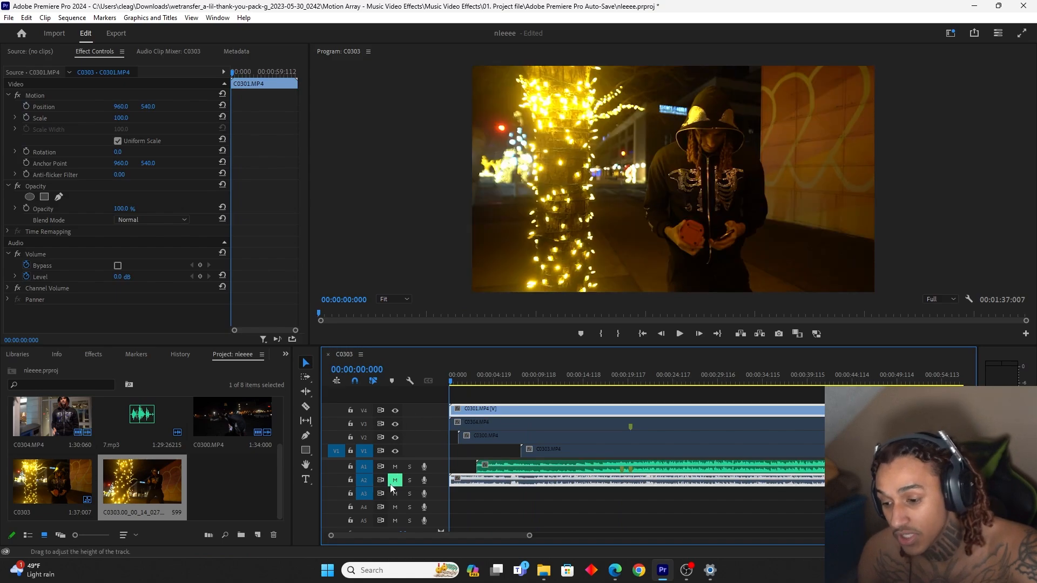
click(395, 479)
click(395, 466)
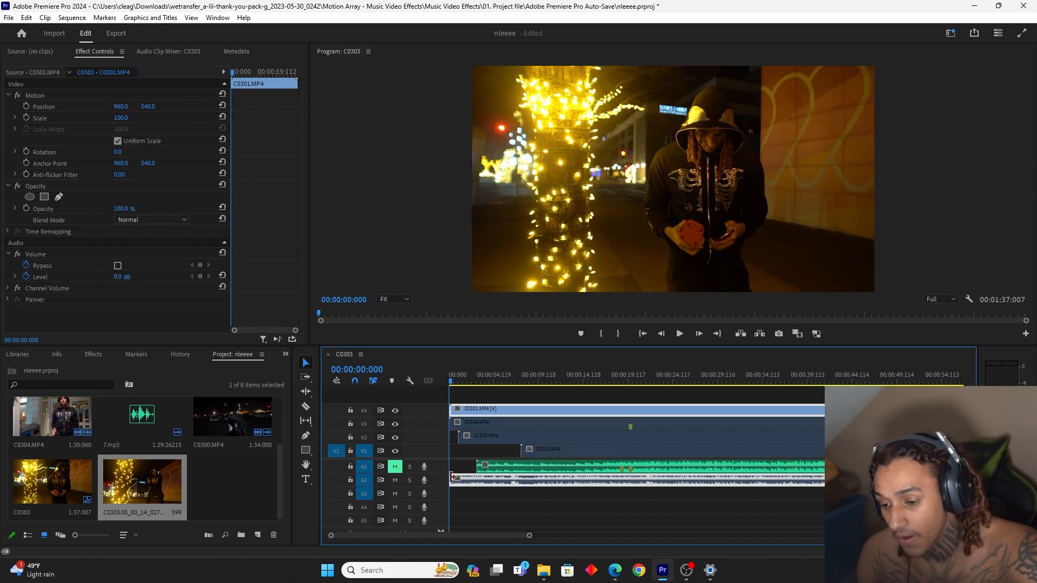
click(540, 380)
key(space)
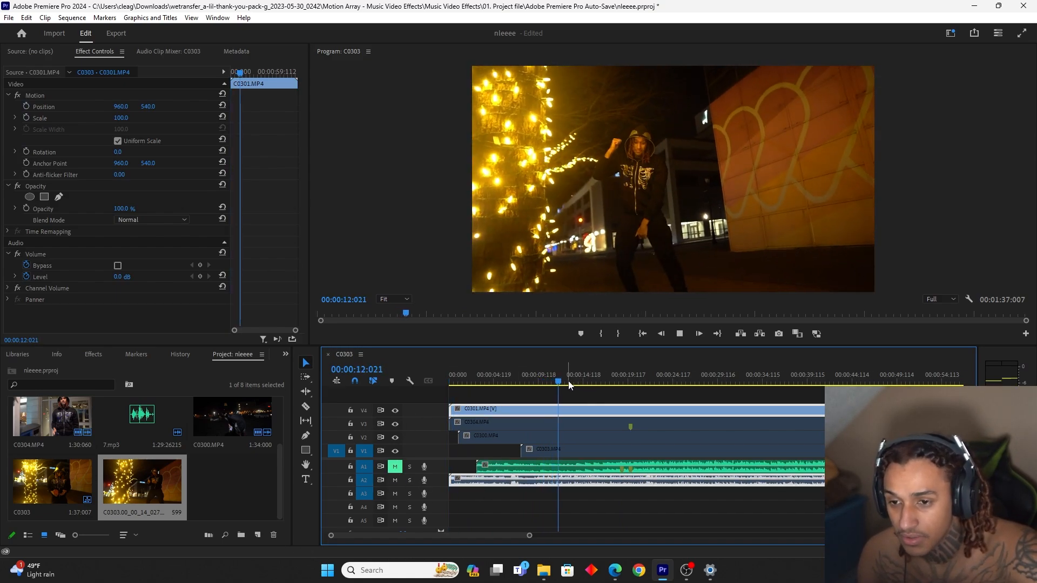
drag(565, 382, 547, 382)
key(space)
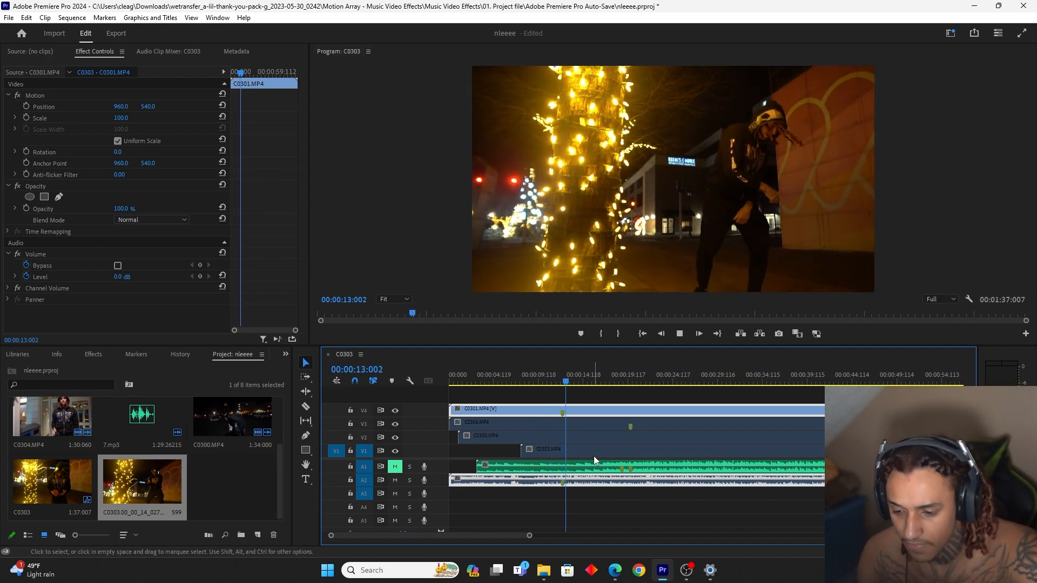
Move the C0301 clip so its marker lines up with the song's marker, mute its camera audio, and play back the alignment with the song unmuted
drag(582, 410, 641, 411)
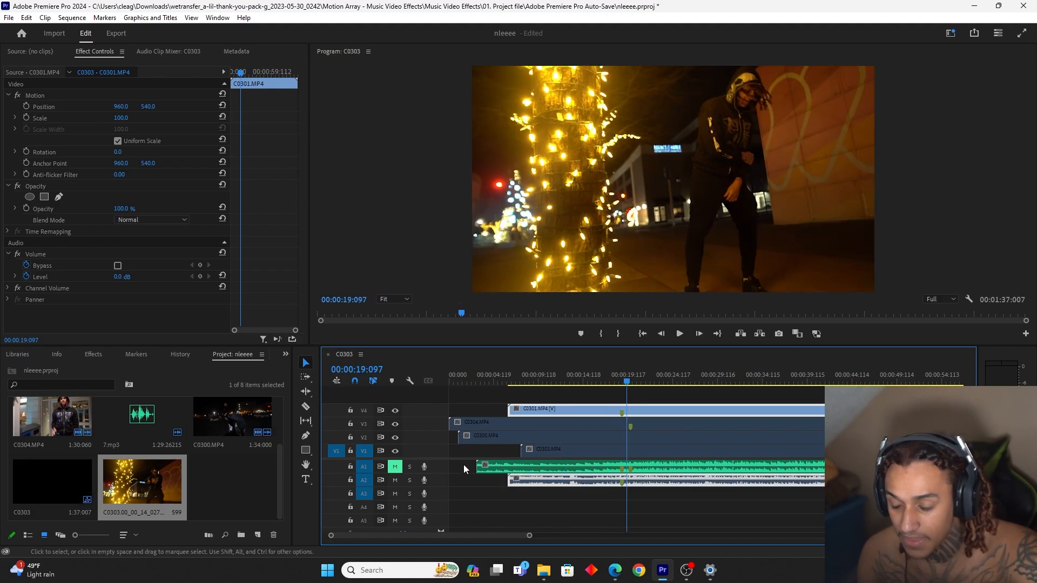
click(395, 481)
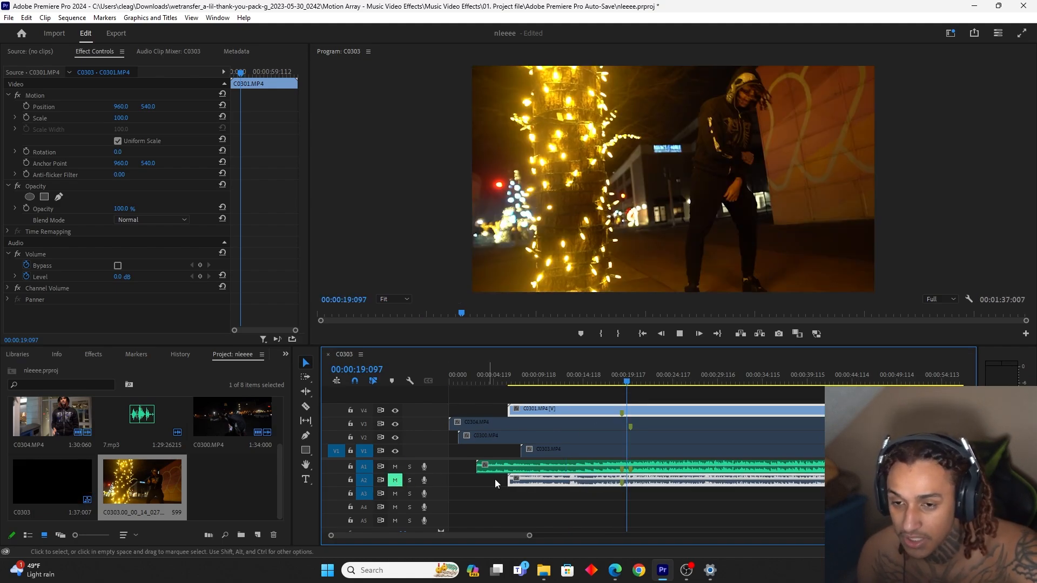
key(space)
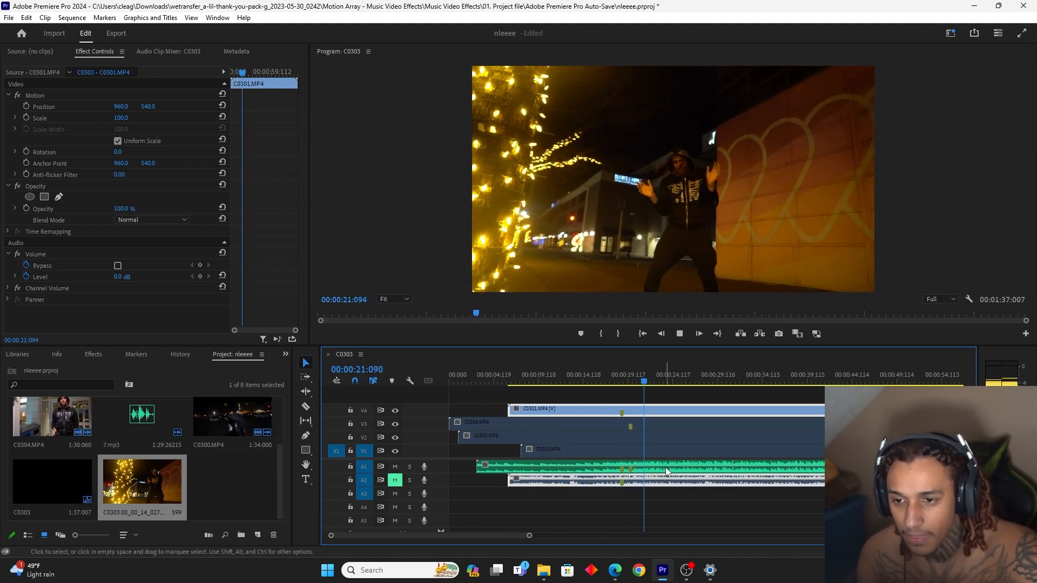
key(space)
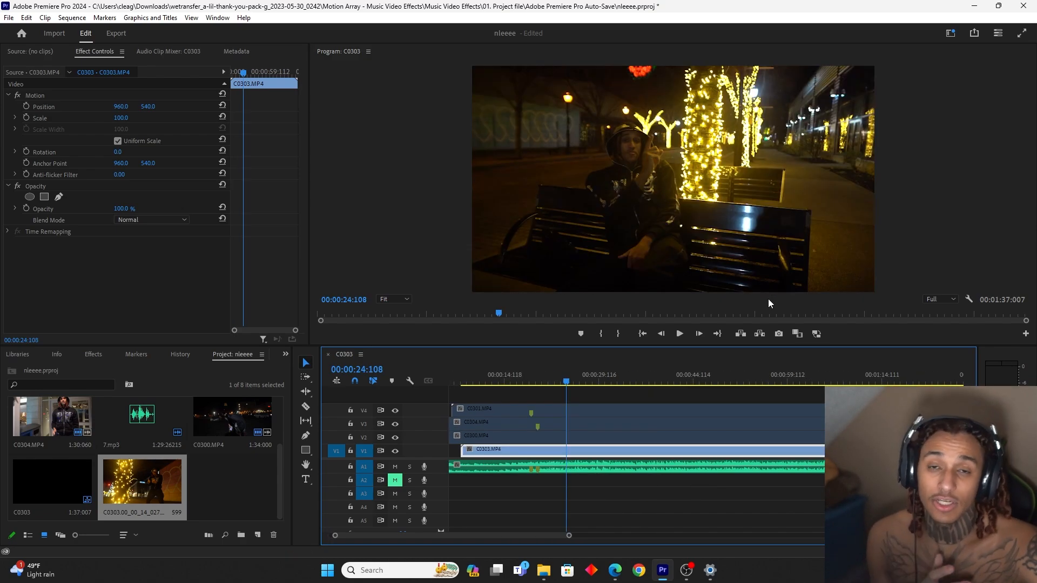
Switch to the Color workspace and add three points to C0303's RGB curve, lowering the shadow point slightly to deepen the darks
click(219, 19)
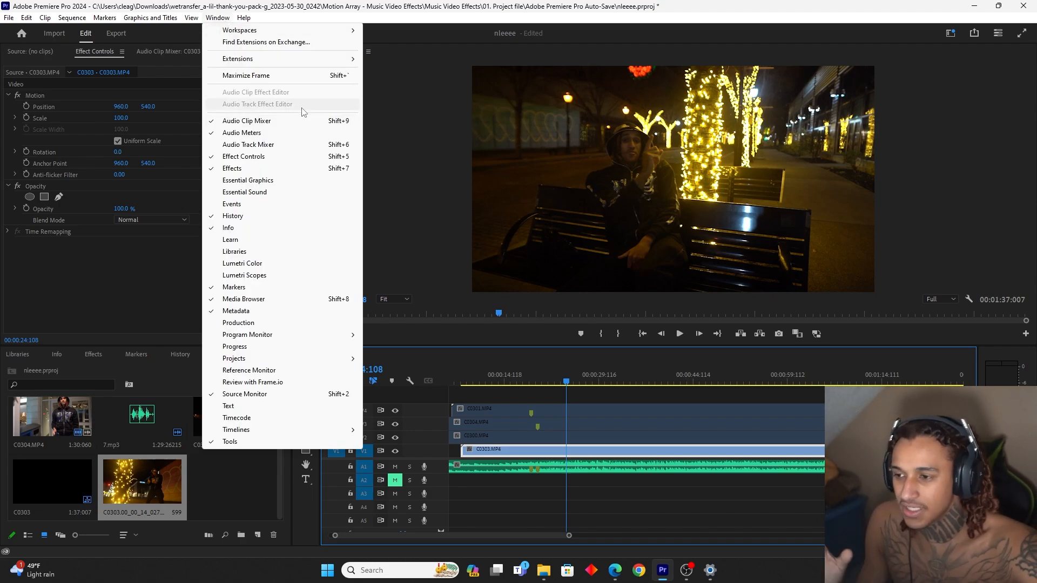
mouse_move(349, 30)
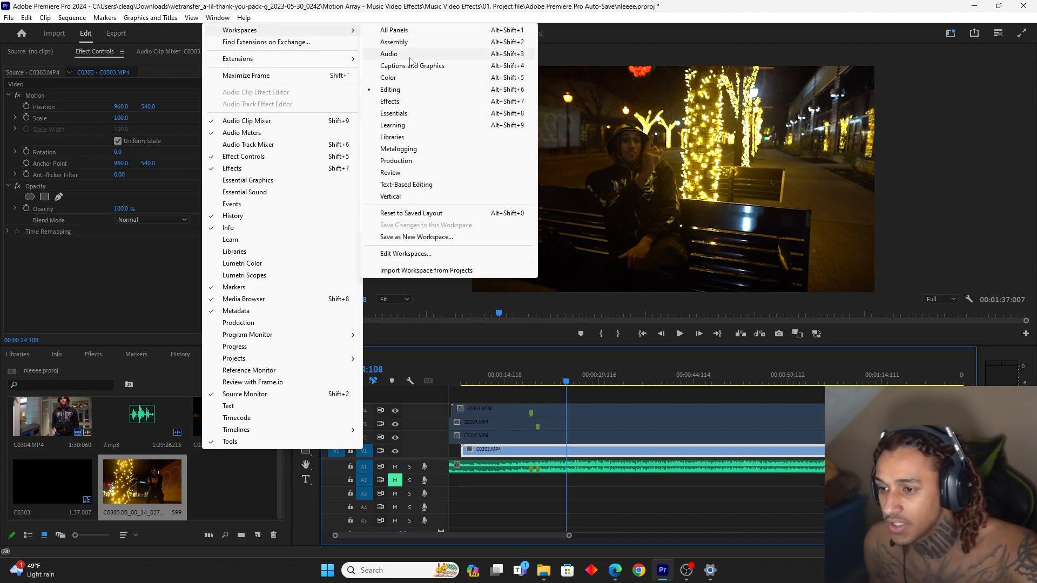
click(427, 82)
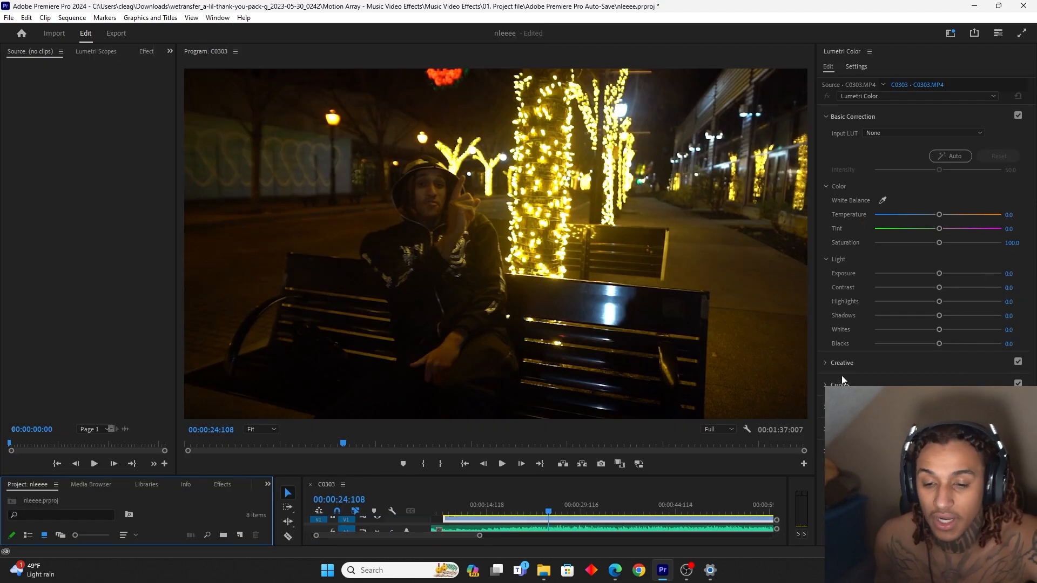
click(827, 386)
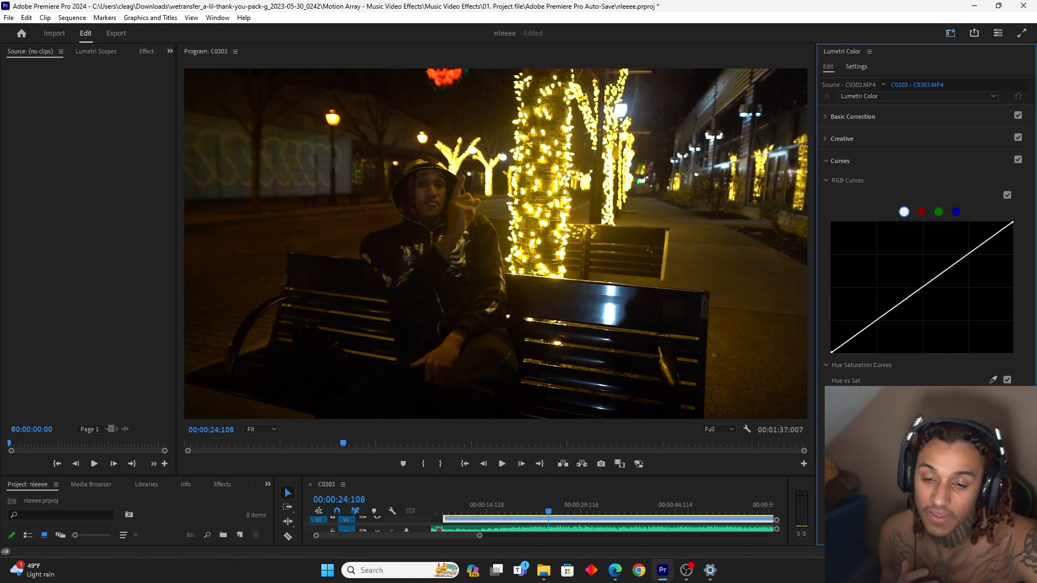
click(923, 289)
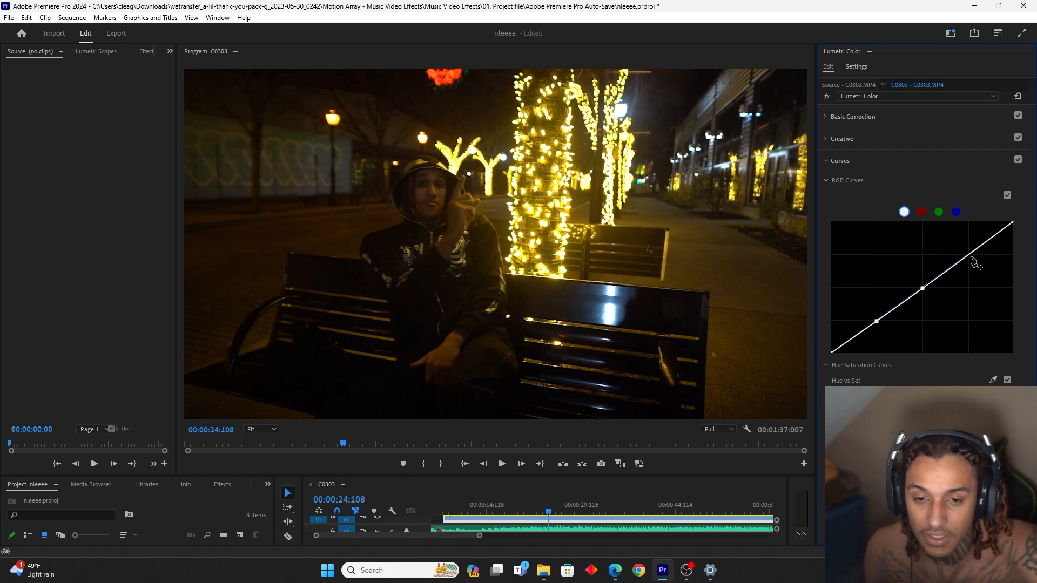
drag(878, 321, 880, 325)
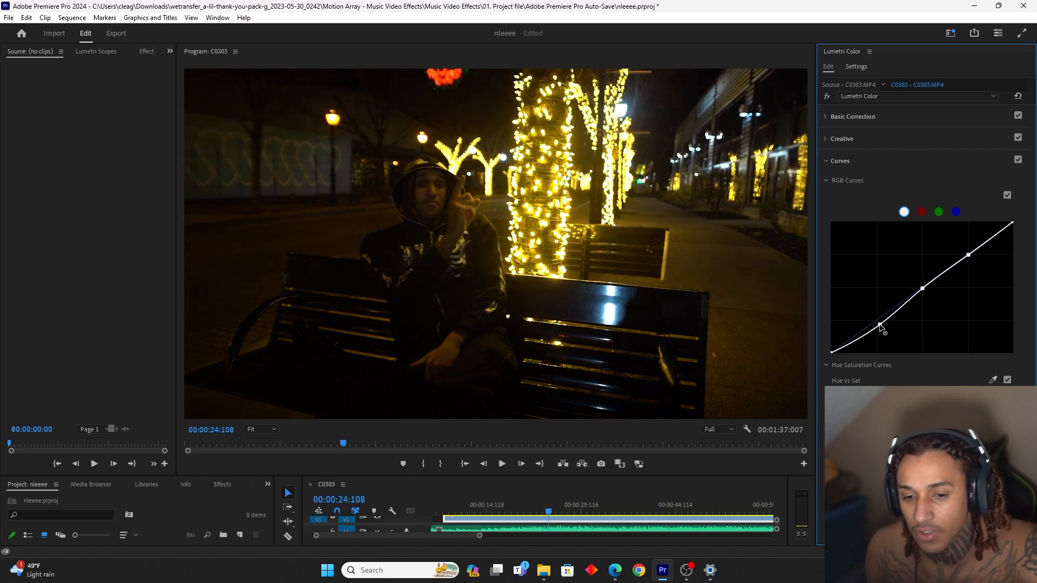
Set C0303's temperature to -53.4, exposure 1.0, contrast 5.9, highlights 5.9, shadows -1.7, whites 16.9 and blacks -0.8, and preview the clip
click(825, 117)
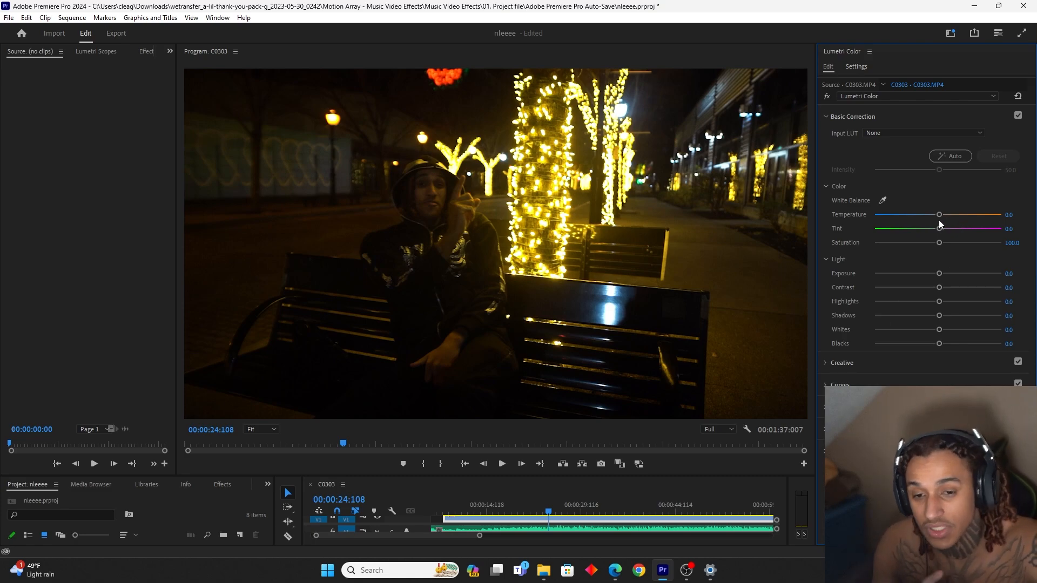
drag(940, 216, 916, 222)
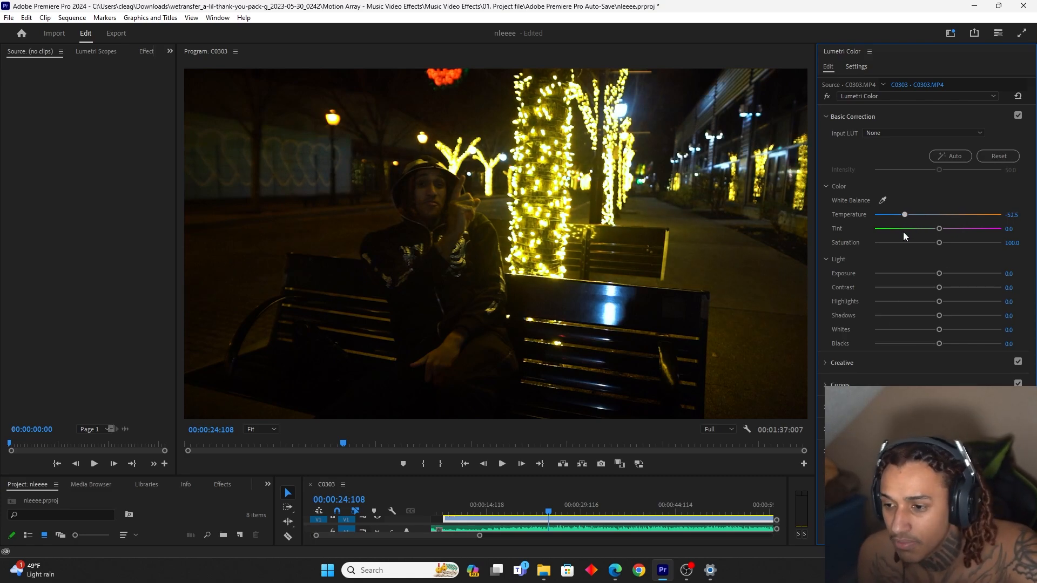
drag(939, 273, 949, 330)
drag(940, 344, 938, 344)
key(space)
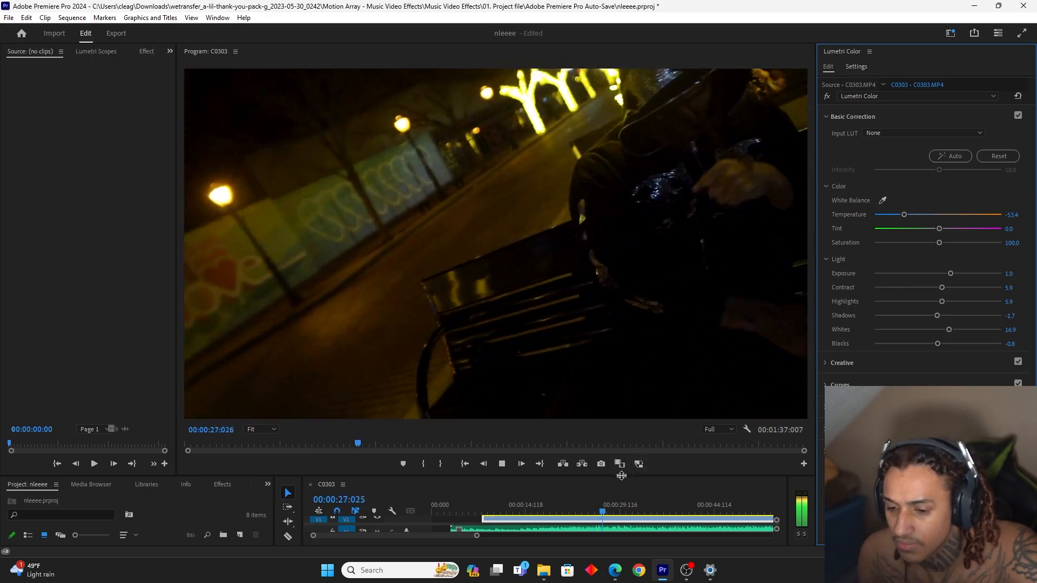
key(space)
Raise C0303's saturation to 114.4, enlarge the timeline area, and play the clip to review the grade
drag(944, 248, 952, 248)
key(space)
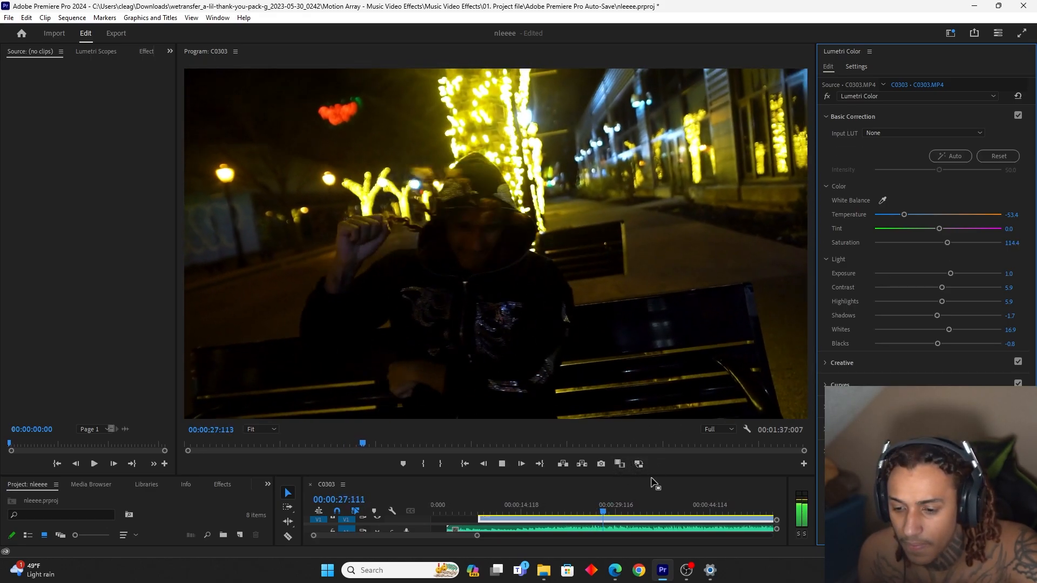
drag(658, 475, 658, 433)
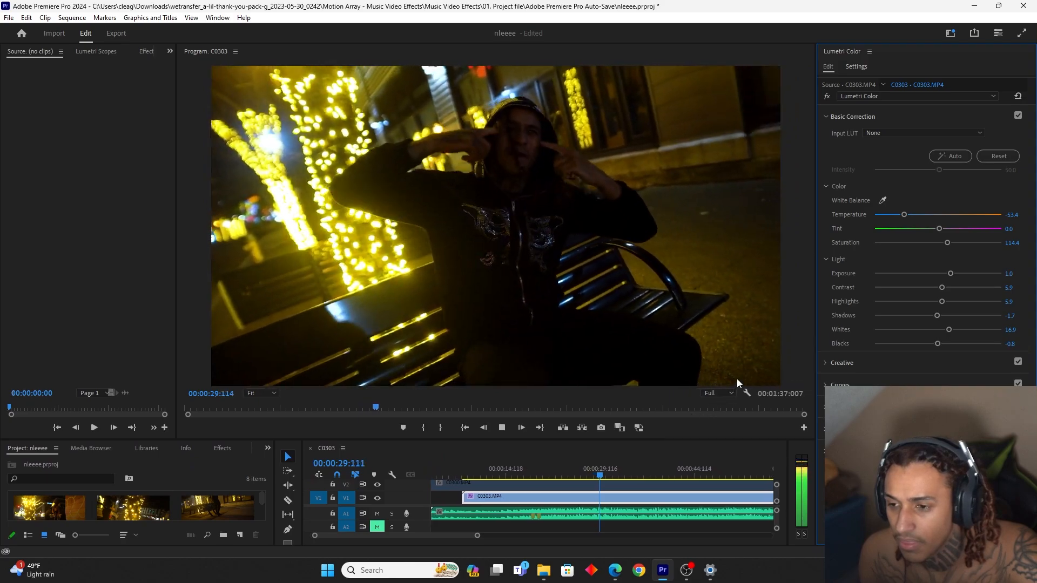
key(space)
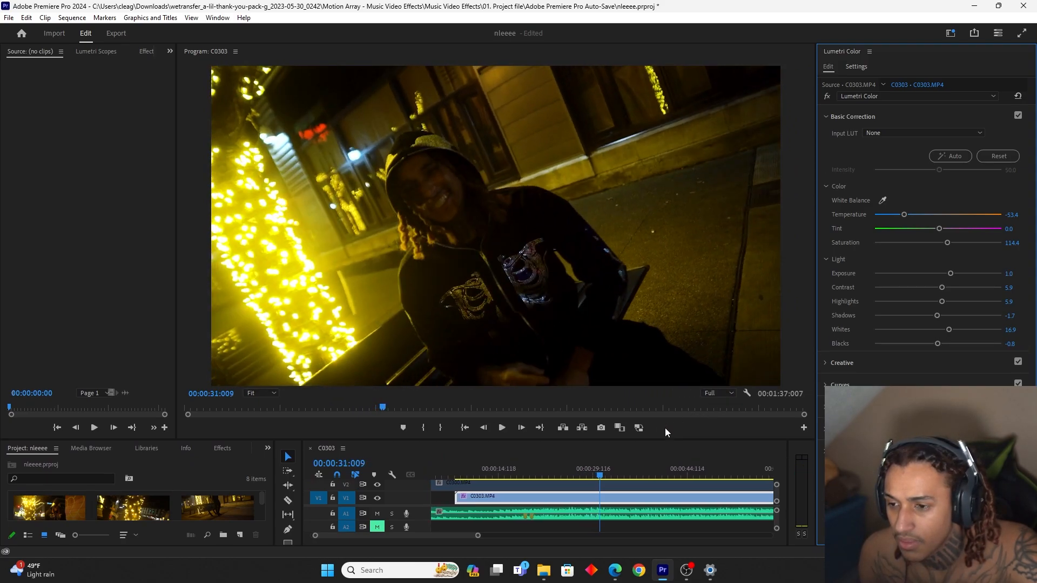
Switch C0303's Lumetri Color effect off and back on to compare the grade, and play the clip
click(147, 51)
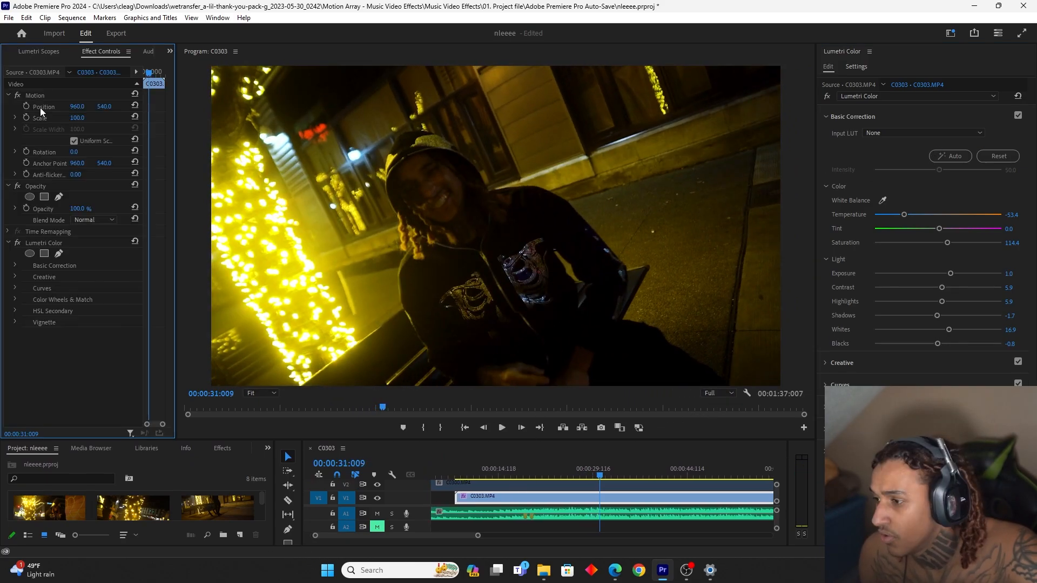
click(17, 243)
click(17, 243)
click(17, 243)
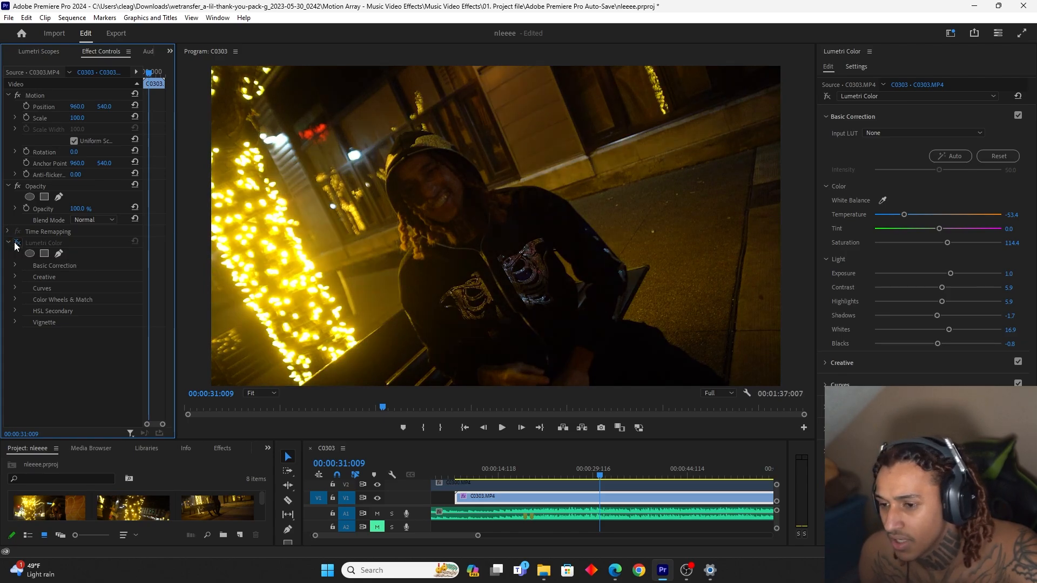
click(16, 245)
key(space)
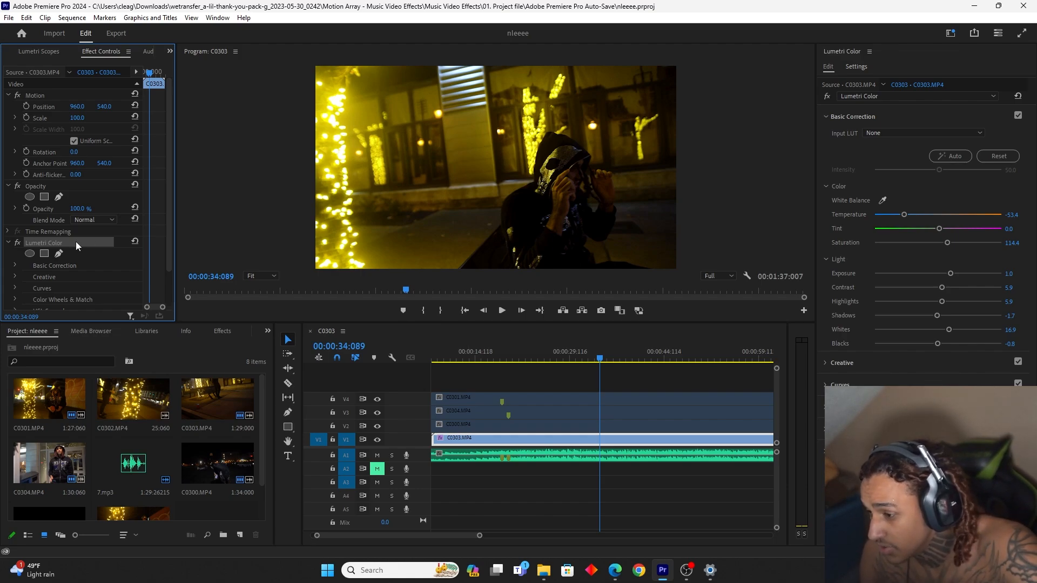
Paste C0303's Lumetri Color effect onto the C0301, C0304 and C0300 clips on the tracks above
drag(522, 379, 551, 427)
key(ctrl+v)
click(534, 385)
Enable the C0300 clip on V2, play it, and compare its look with Lumetri Color switched off and on
click(547, 427)
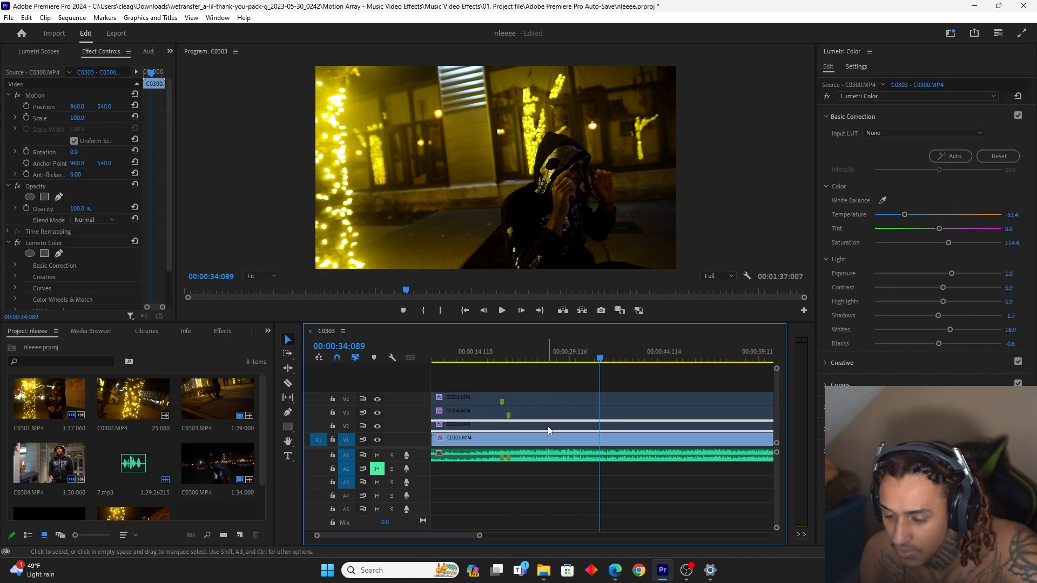
key(space)
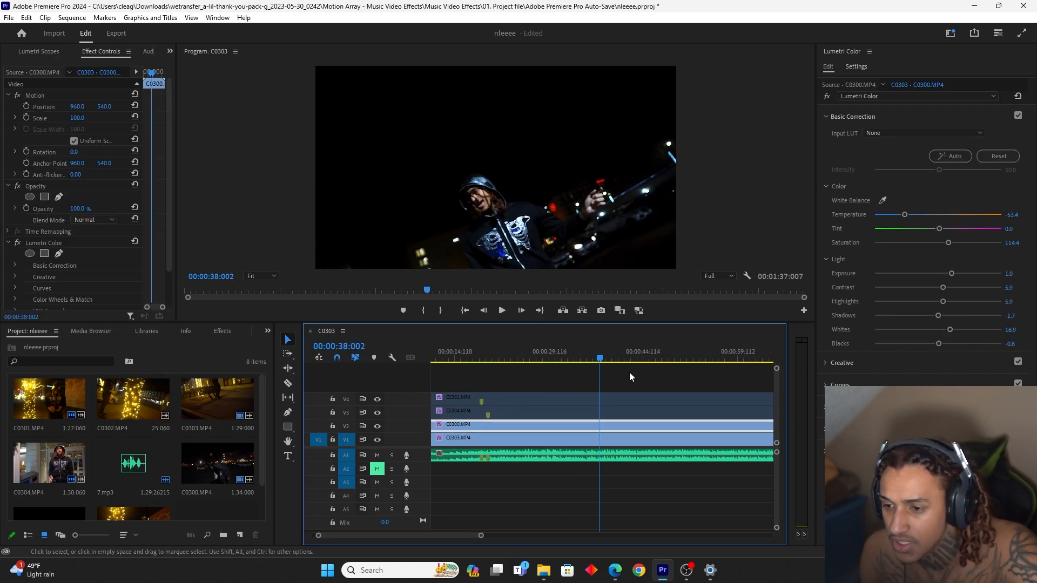
key(space)
click(19, 245)
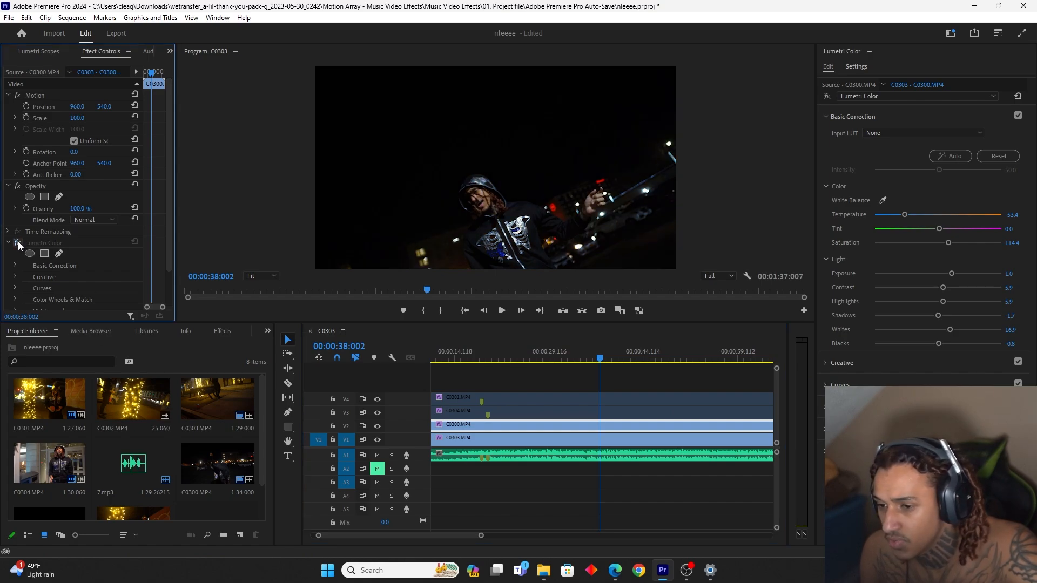
key(space)
Enable the C0304 clip on V3, set its Lumetri contrast to 43.2, and play it to check the grade
click(509, 411)
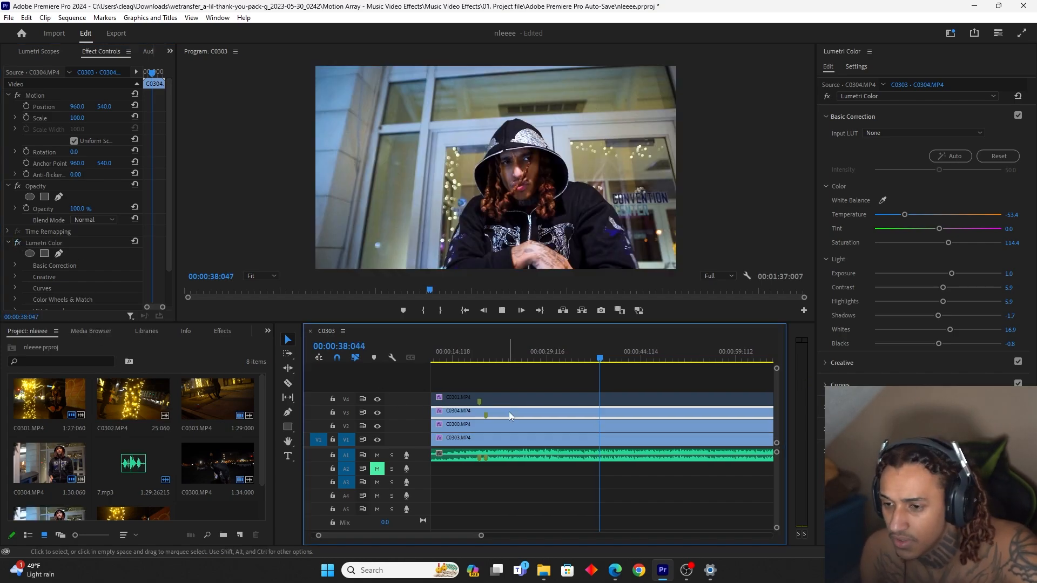
key(space)
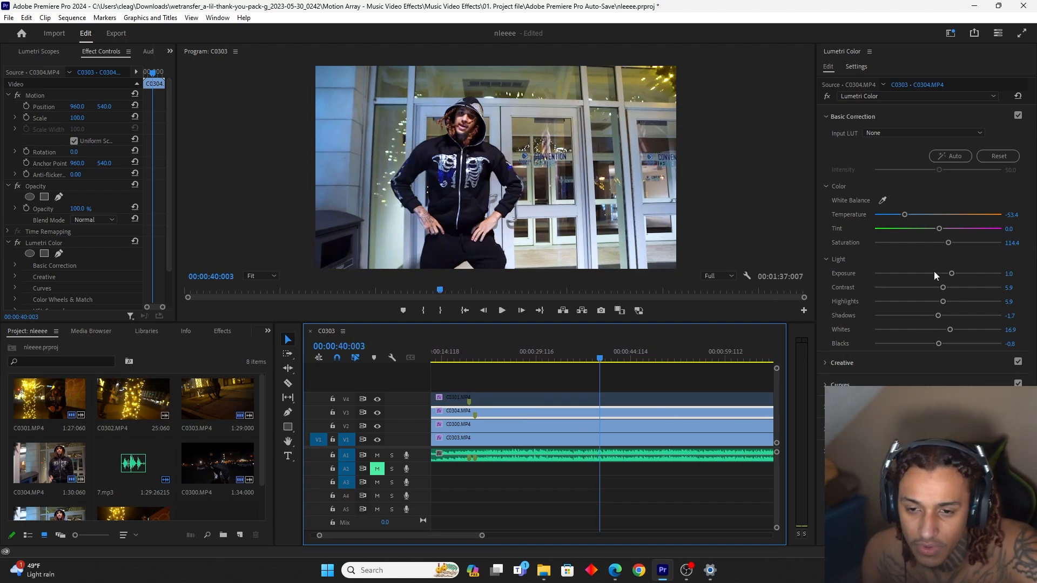
drag(943, 287, 969, 289)
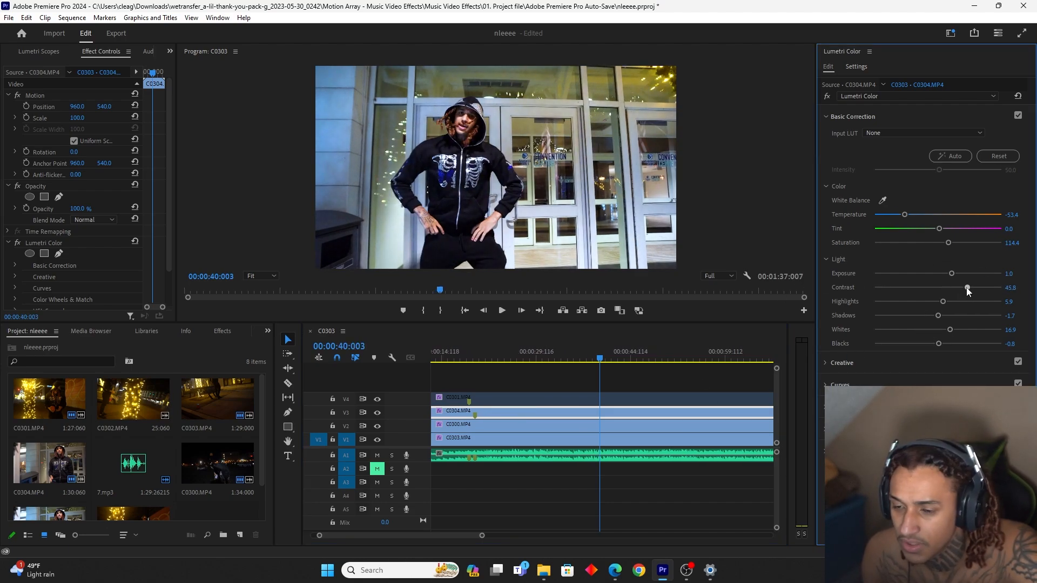
key(space)
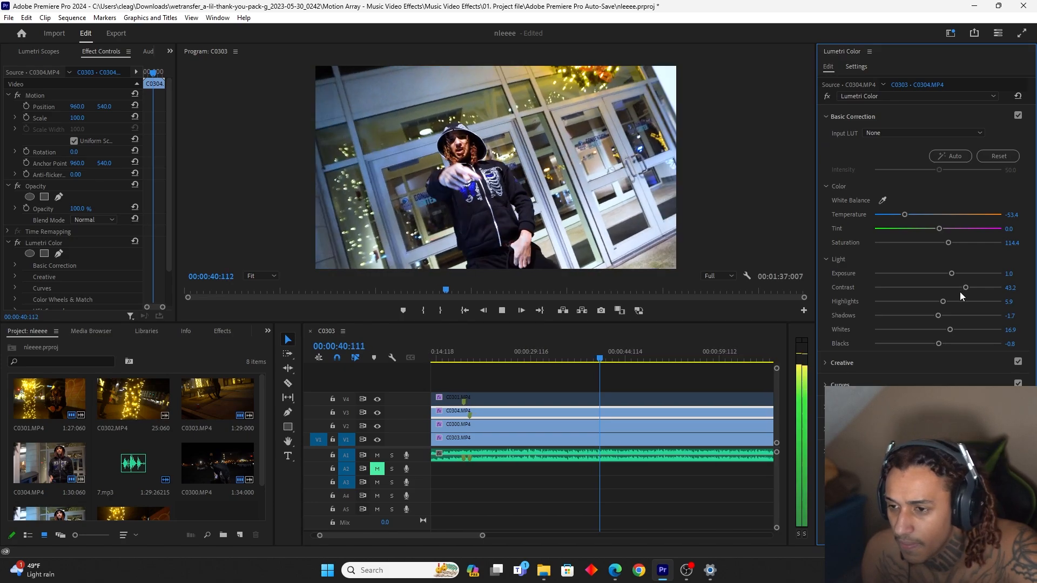
Enable the C0301 clip on V4 and play it to review the pasted grade
click(637, 397)
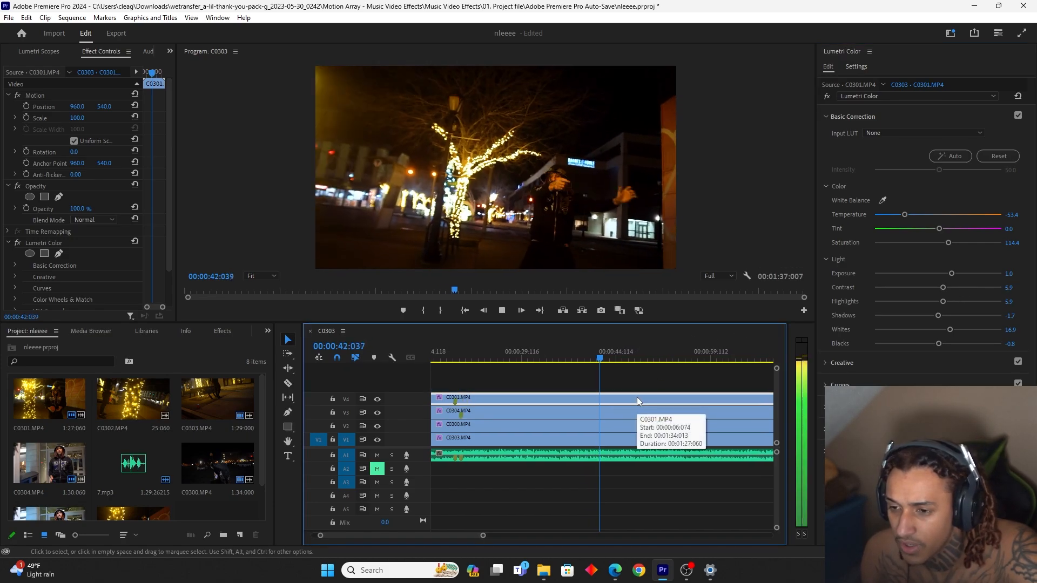
key(space)
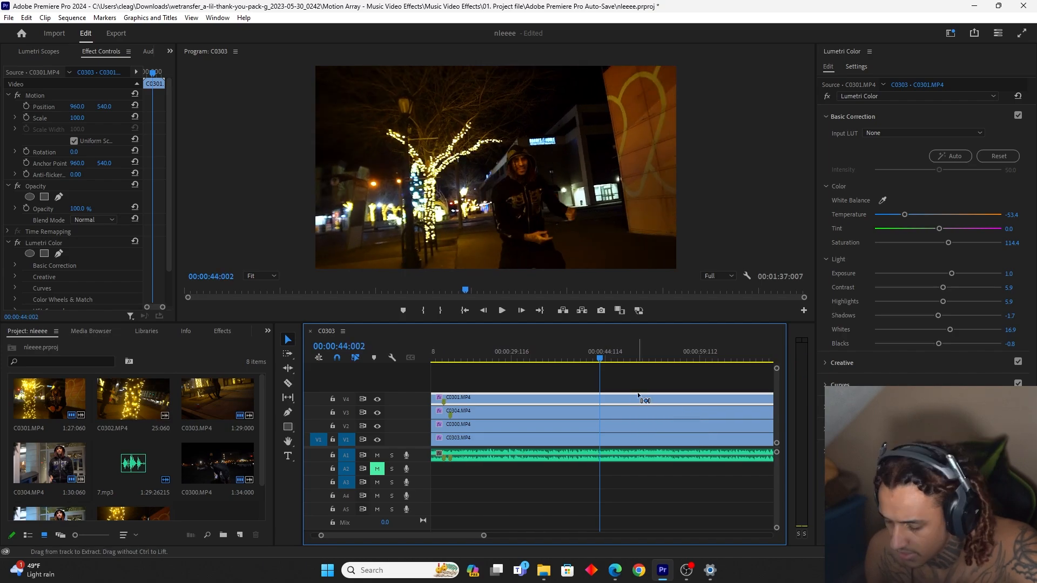
mouse_move(485, 535)
mouse_down()
mouse_move(544, 537)
mouse_move(465, 536)
mouse_up()
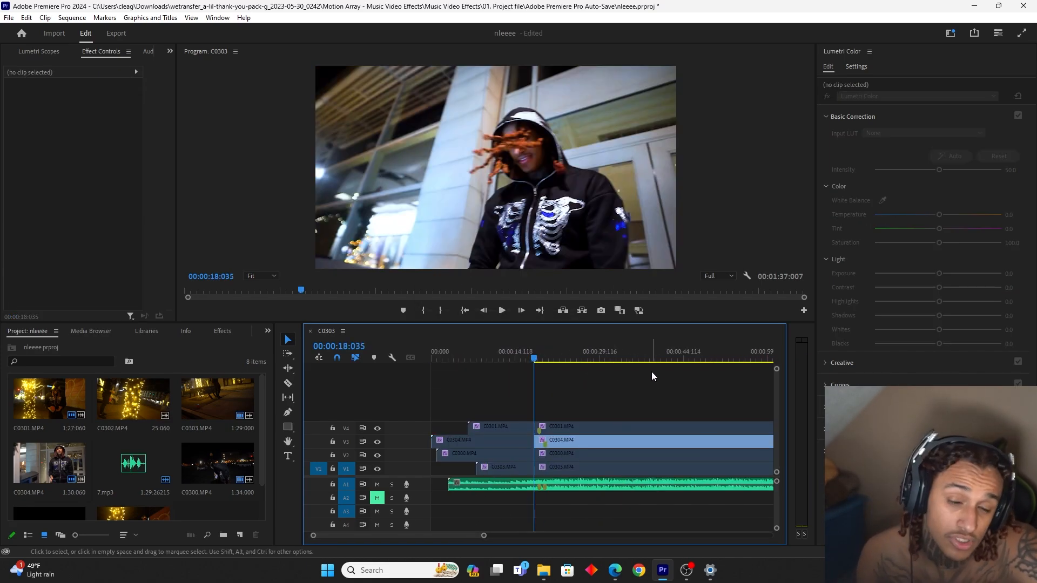
Disable C0304, enable C0301, cut it at 00:00:19:030, and move the piece starting at 00:00:18:035 up to V5
key(space)
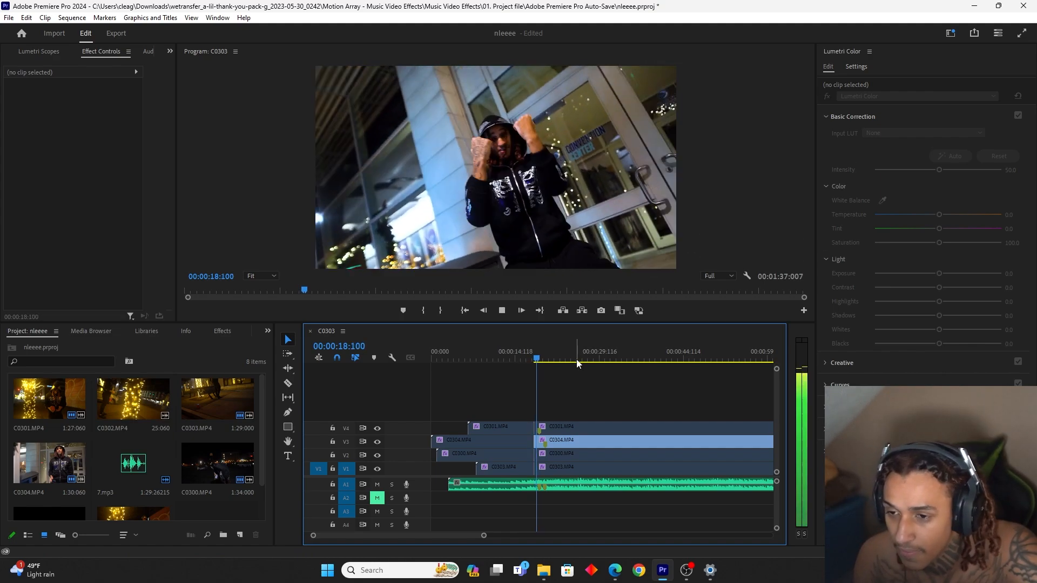
click(530, 361)
key(space)
click(554, 430)
click(558, 440)
key(shift+e)
click(560, 428)
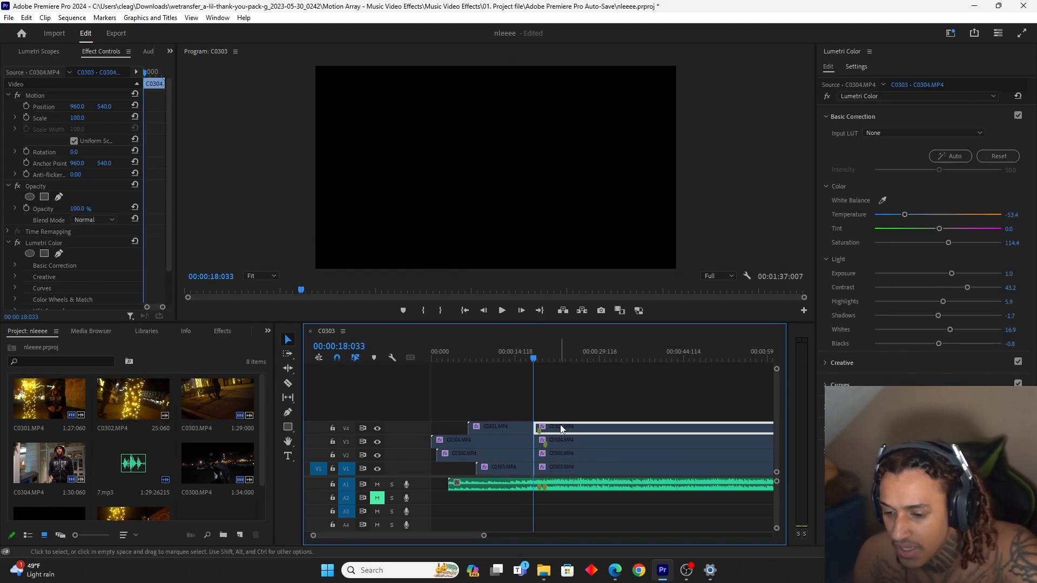
key(shift+e)
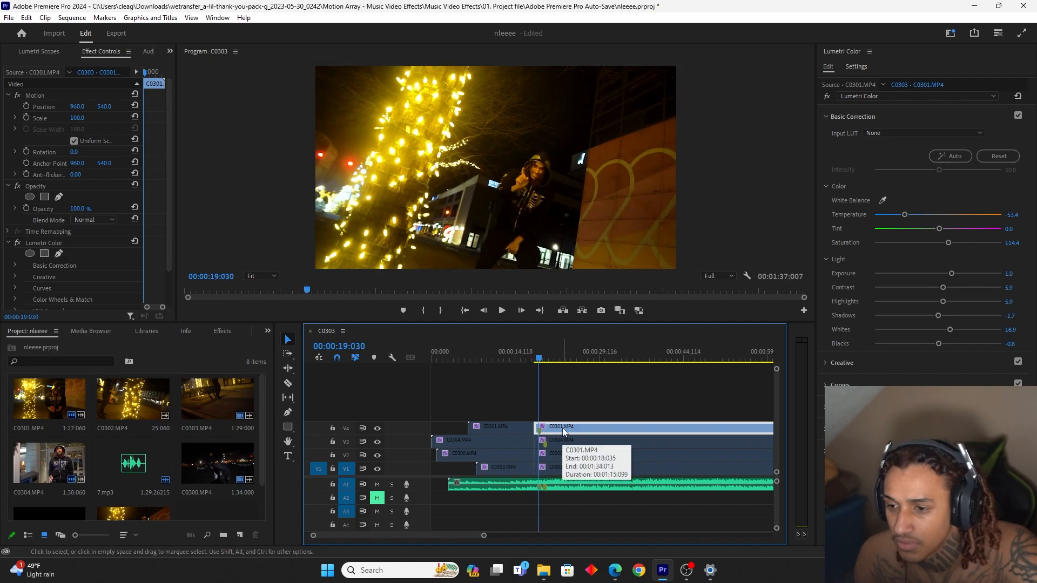
drag(539, 427, 542, 421)
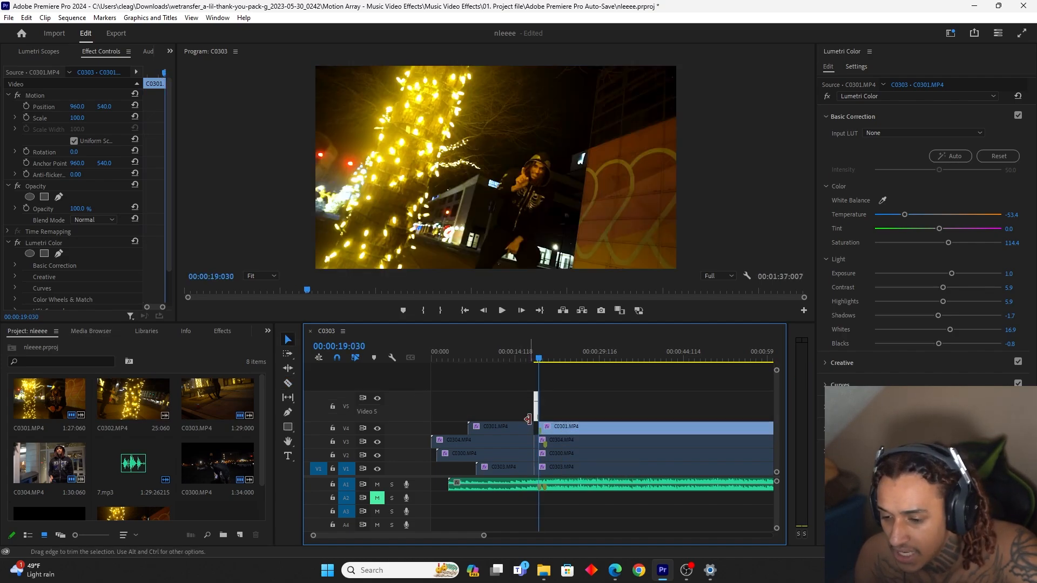
Enable C0304, cut it at 00:00:20:034, and place the piece right after the first shot on V5
click(559, 441)
key(space)
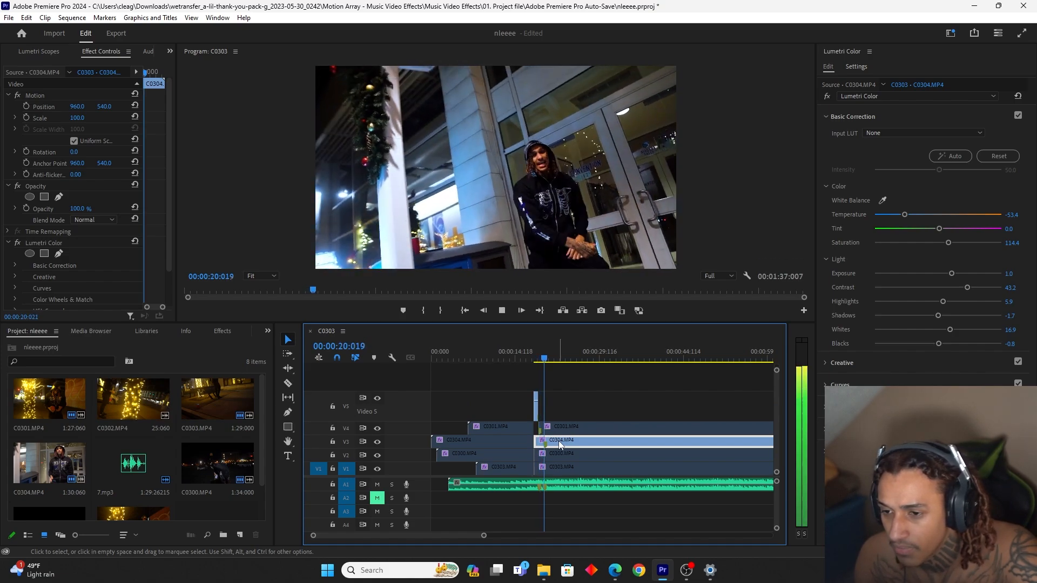
key(space)
key(c)
click(544, 441)
click(539, 442)
key(v)
drag(541, 442, 544, 420)
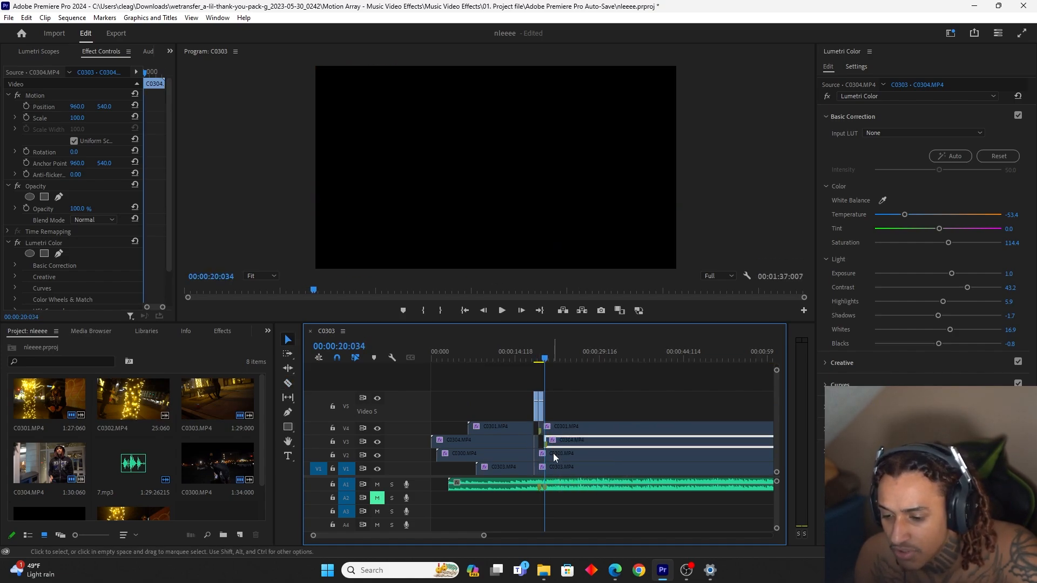
Enable C0303, cut it at the end of the C0304 shot and at 00:00:21:090, and move that segment up to V5
click(553, 454)
key(space)
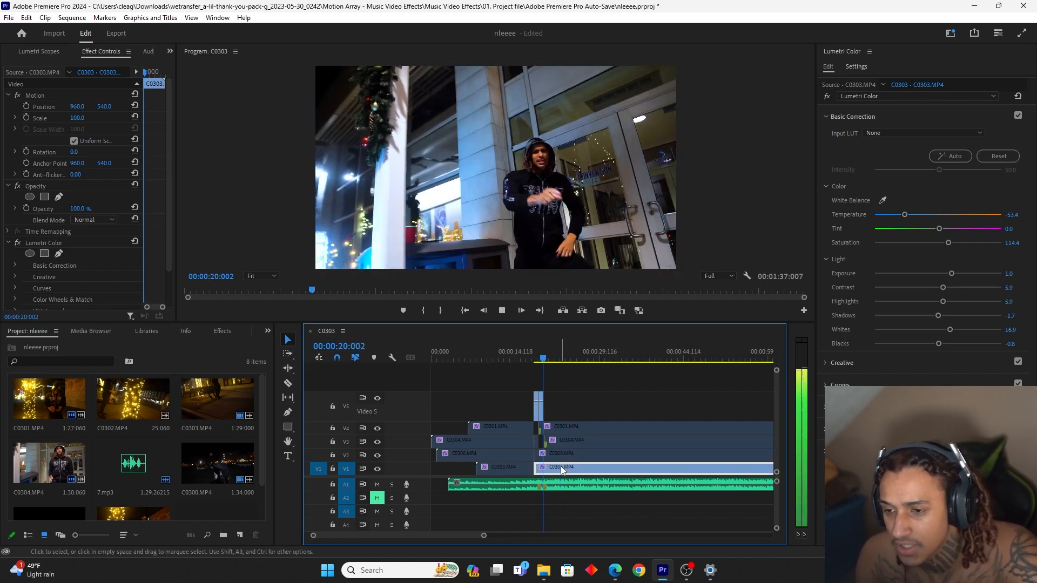
key(space)
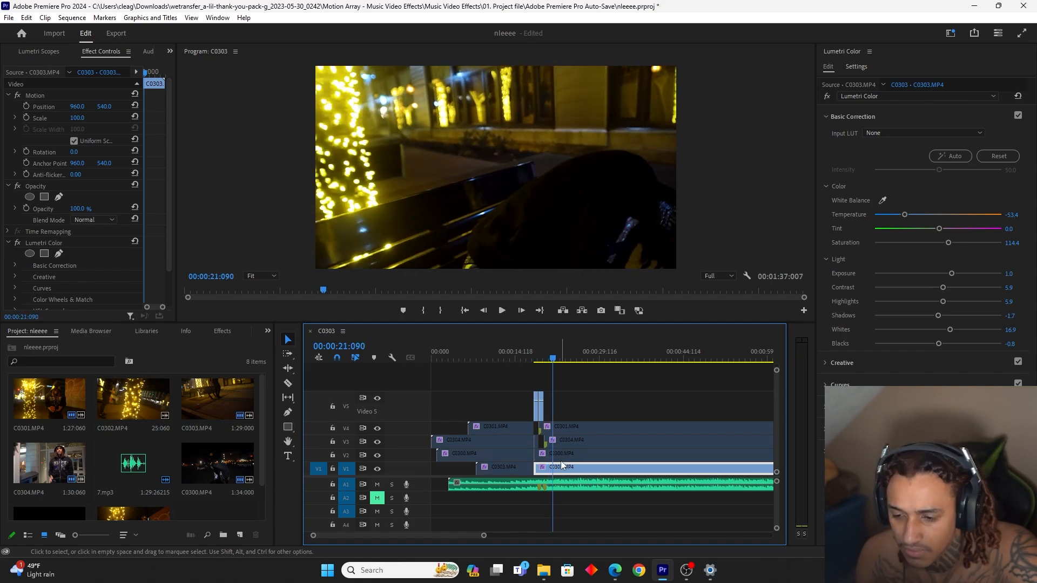
key(c)
click(552, 468)
click(544, 468)
key(v)
drag(548, 468, 548, 408)
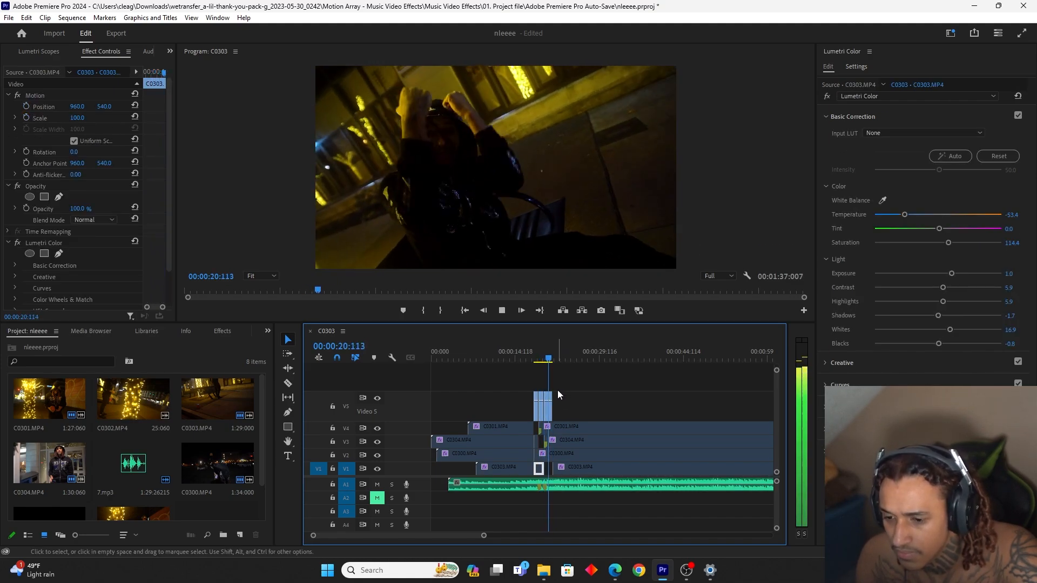
Enable the remaining C0301 clip on V4 and replay the section after the C0303 shot to find the next cut point
key(space)
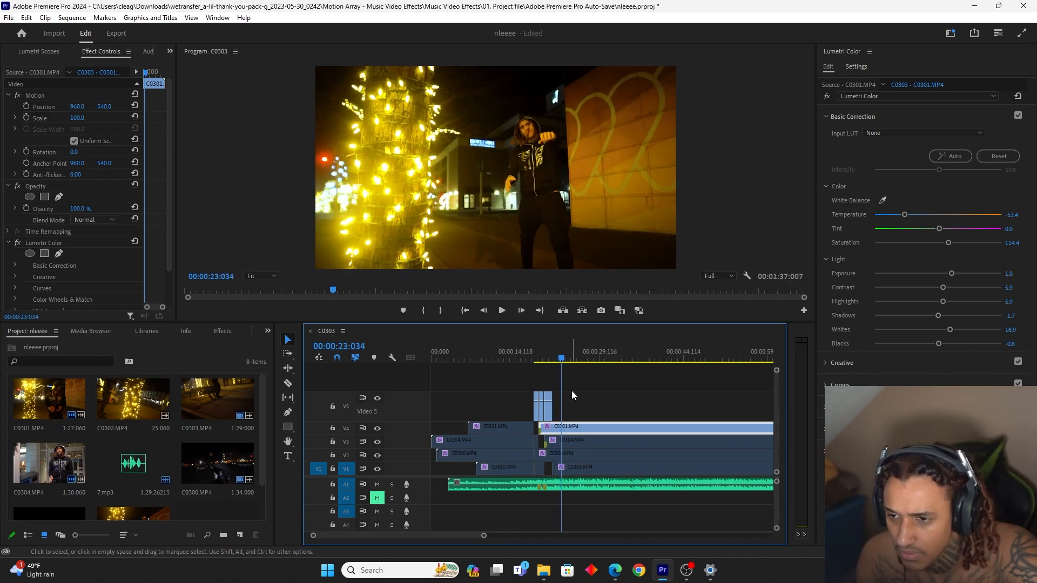
key(space)
click(547, 363)
key(space)
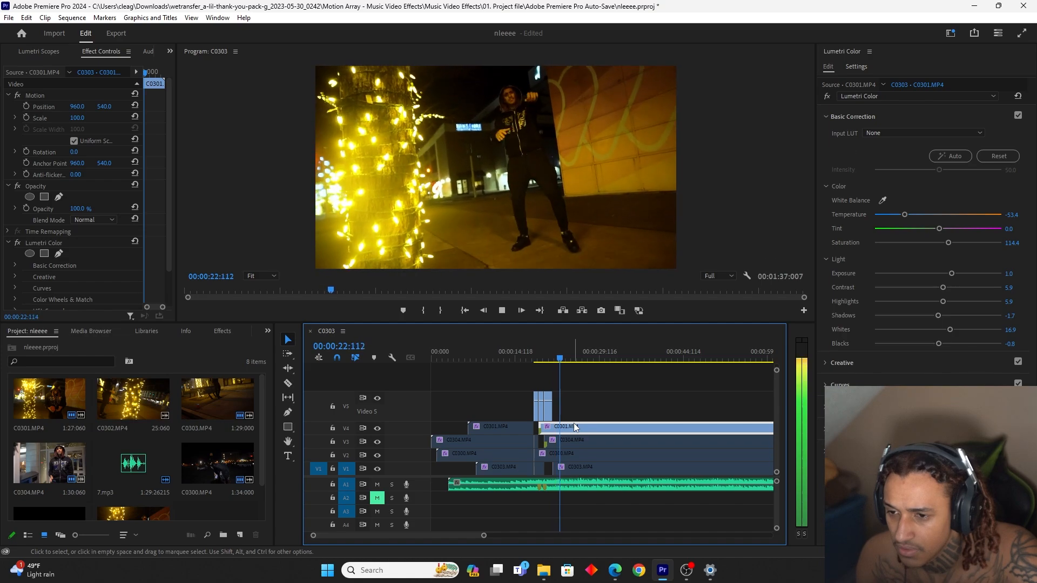
key(space)
click(556, 359)
key(space)
Cut C0301 at 00:00:22:081 and 00:00:24:030 and move the segment between the cuts up to V5
key(space)
click(550, 359)
key(space)
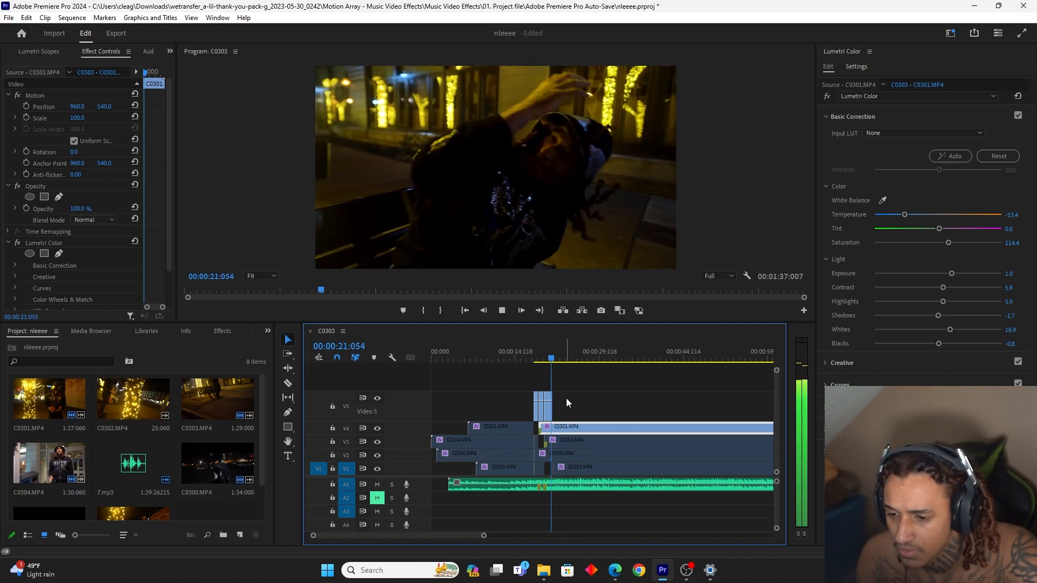
key(c)
key(space)
click(566, 428)
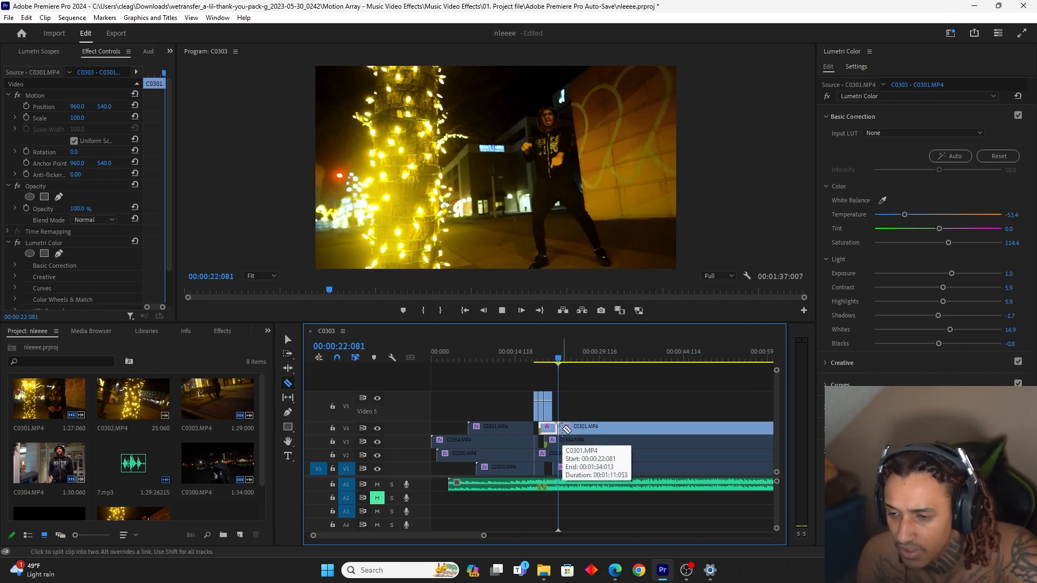
key(v)
key(space)
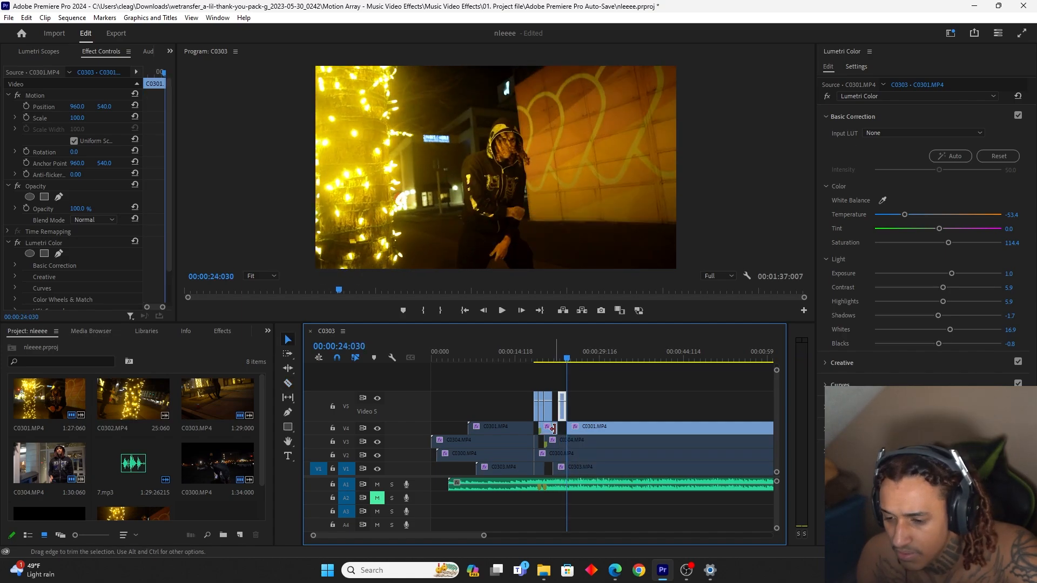
Enable the remaining C0304 clip on V3 and play from 00:00:20:095 to preview it
click(557, 440)
click(549, 358)
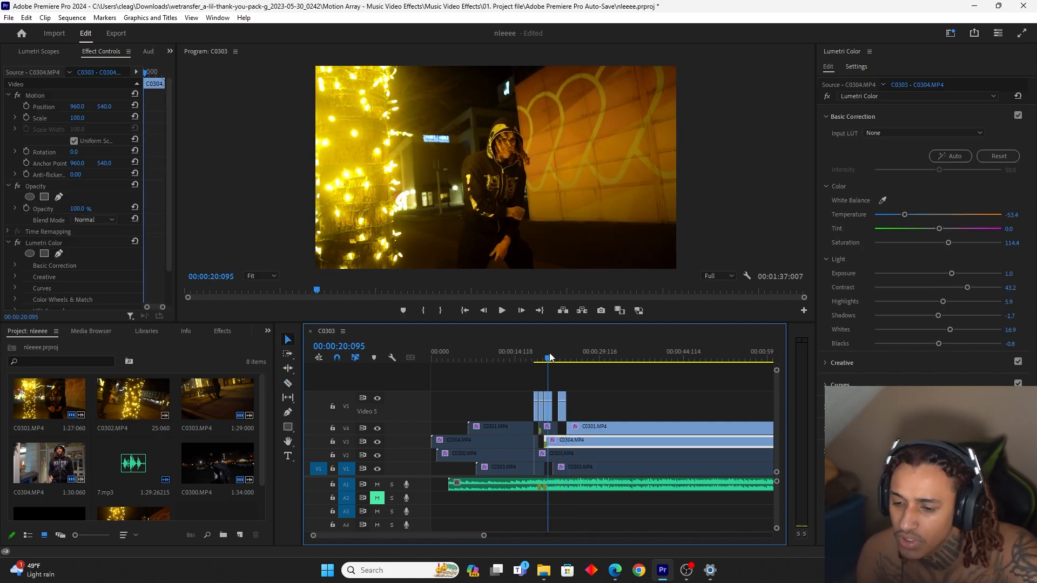
key(space)
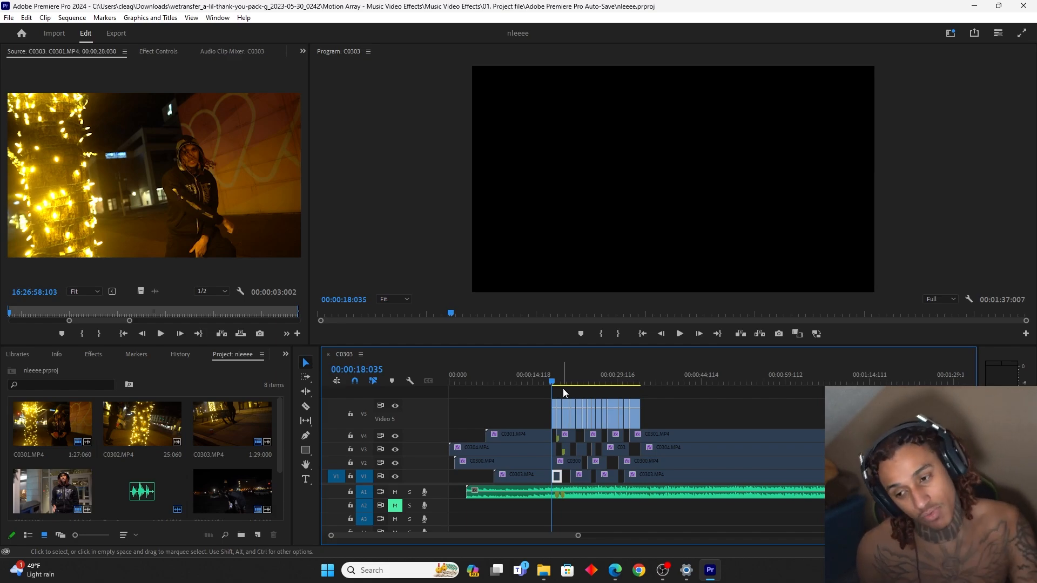
Play the assembled V5 edit from 00:00:18:035, and replay its opening shots up to 00:00:23:035 in a closer timeline view
key(space)
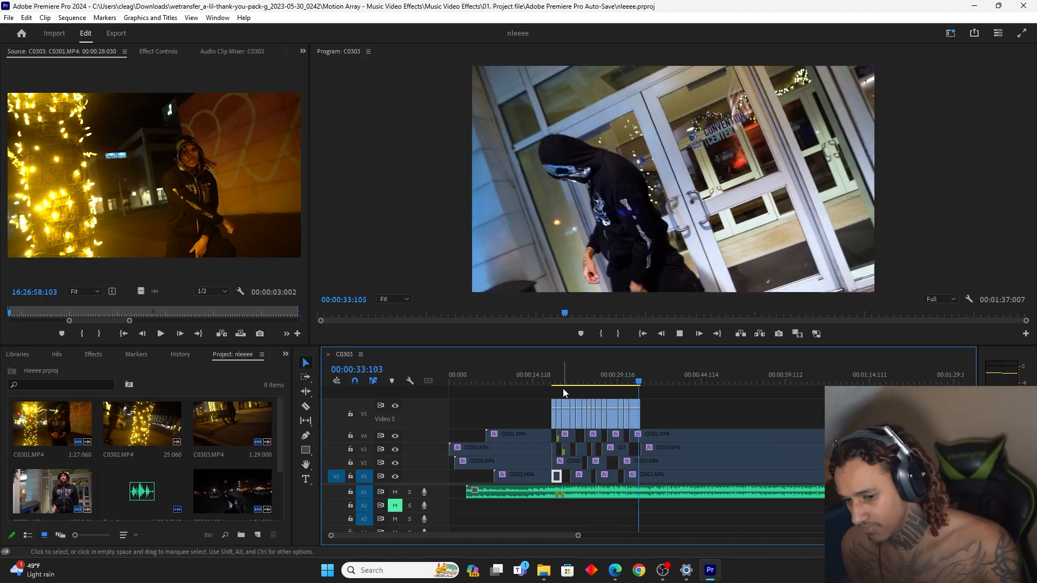
key(space)
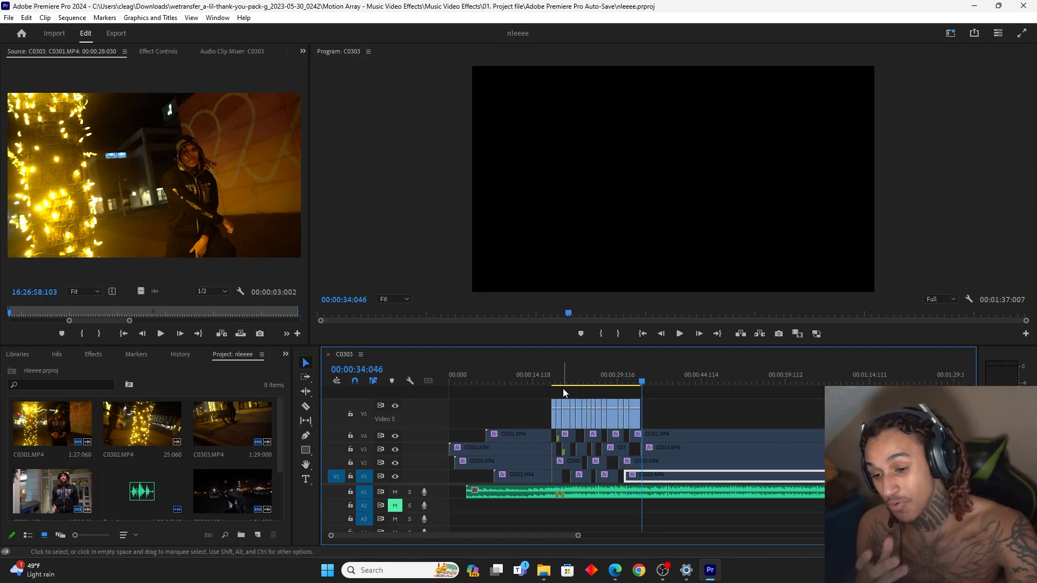
click(552, 382)
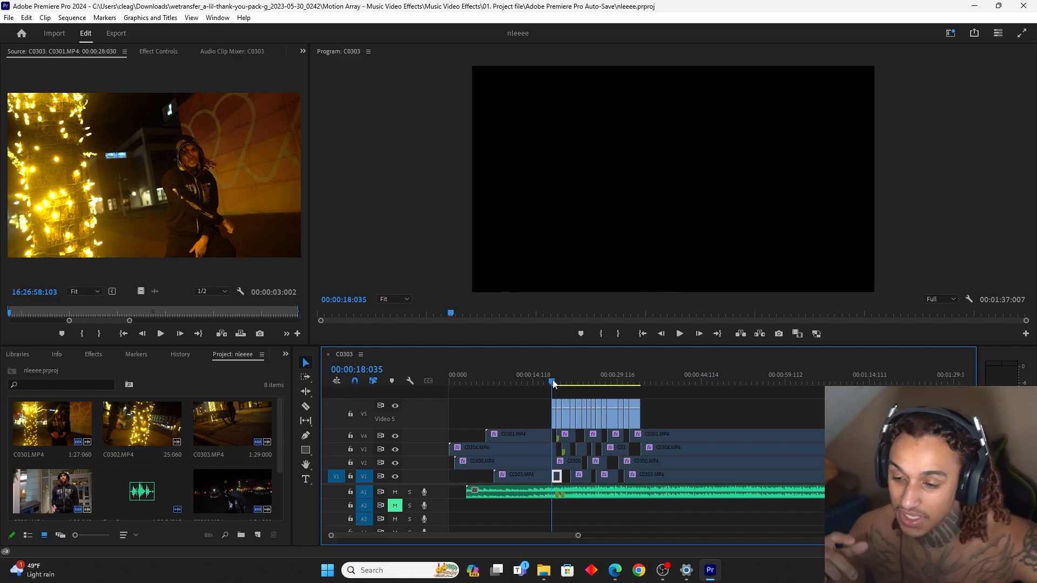
drag(569, 534, 491, 536)
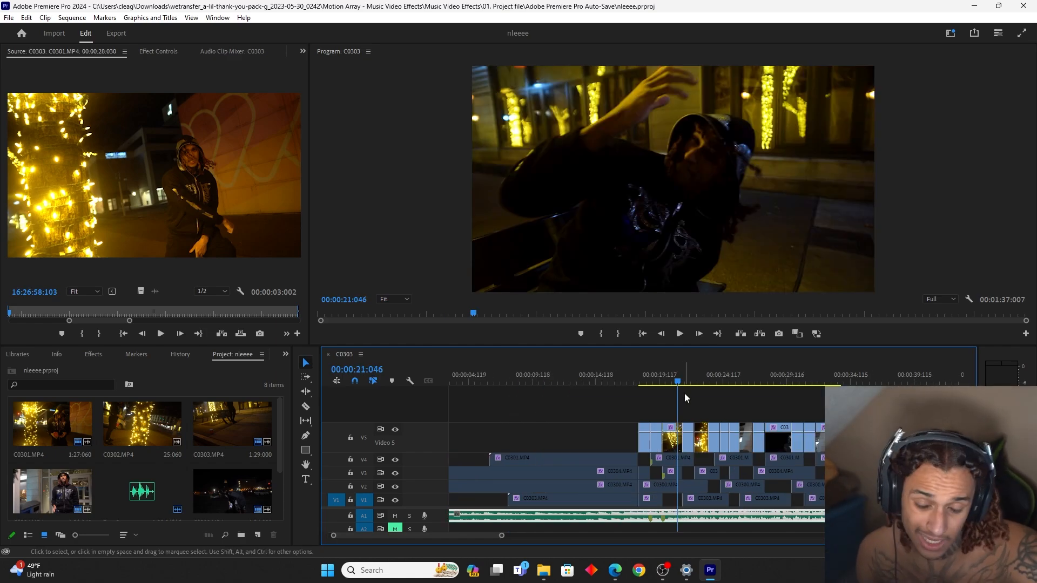
key(space)
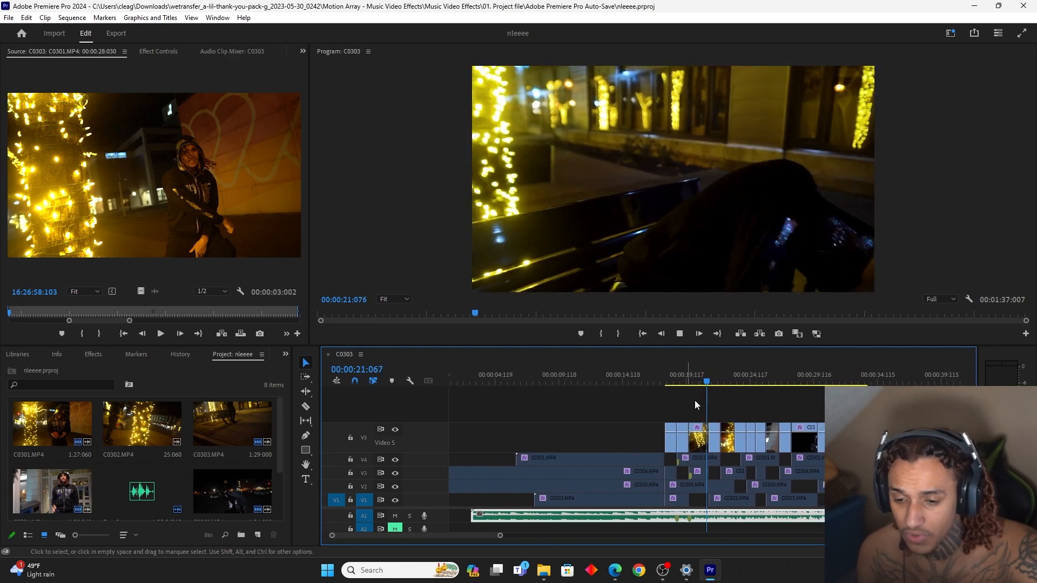
key(space)
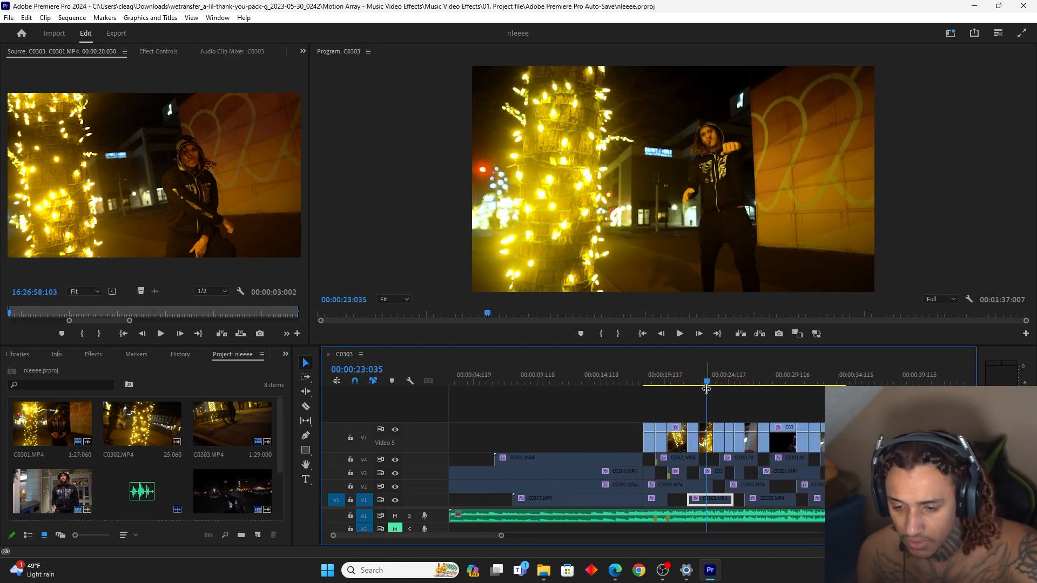
Cut the C0301 shot on V5 at 00:00:23:035 and set the following part to 25% speed with Optical Flow interpolation
key(c)
click(706, 436)
key(v)
click(708, 436)
right_click(708, 436)
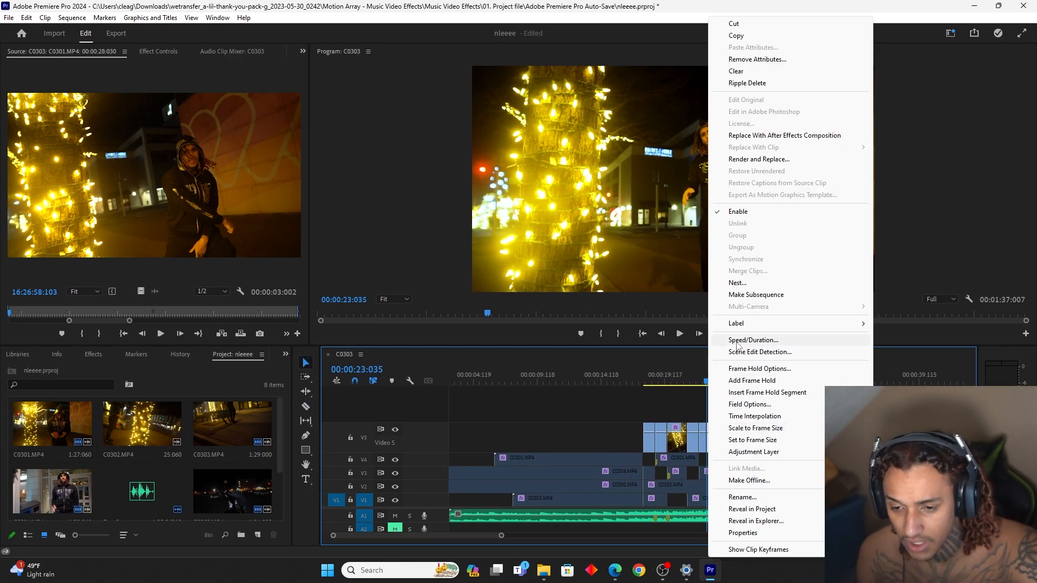
click(700, 341)
text(26:)
text(5)
click(524, 327)
click(532, 362)
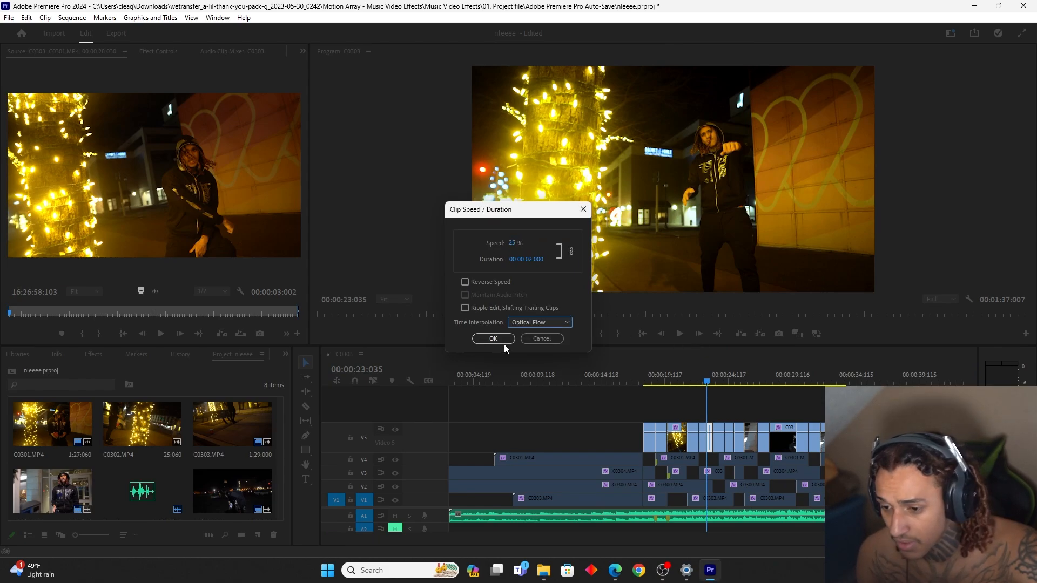
click(491, 339)
Play the slowed C0301 shot on V5 to find where the slow motion should end, stopping at 00:00:23:079
click(689, 381)
key(space)
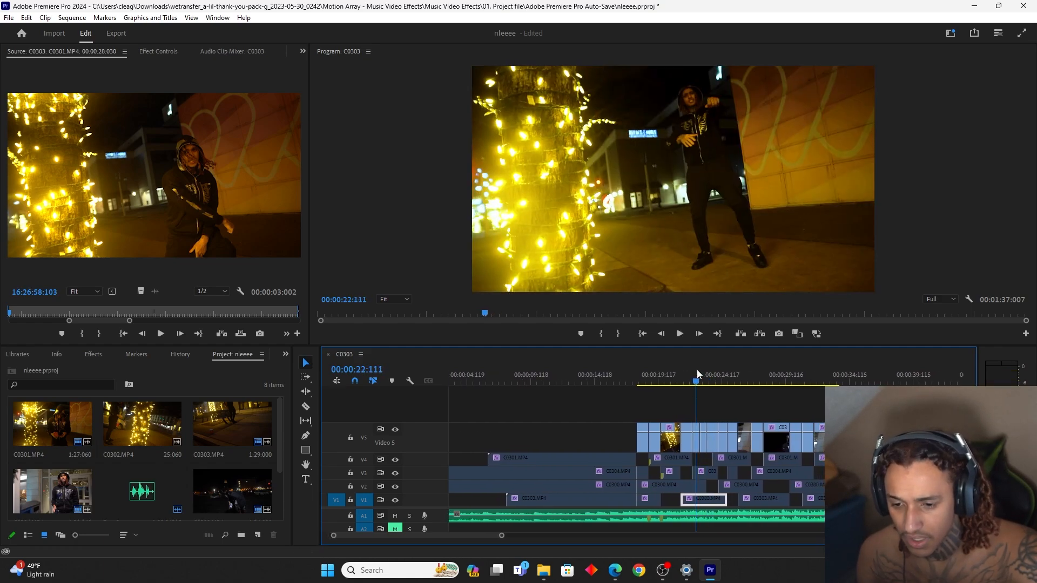
click(703, 377)
click(698, 378)
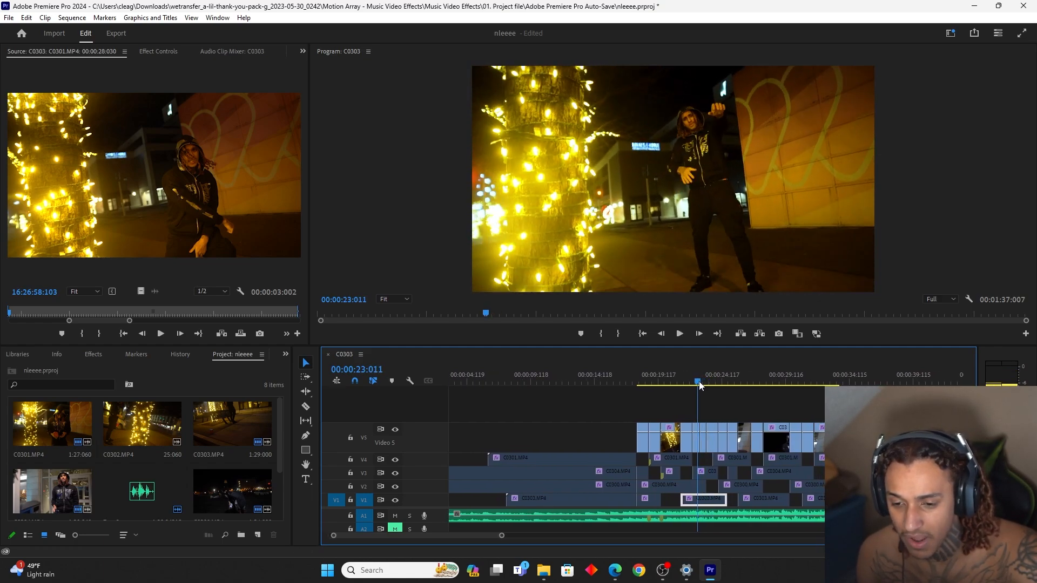
key(space)
key(space)
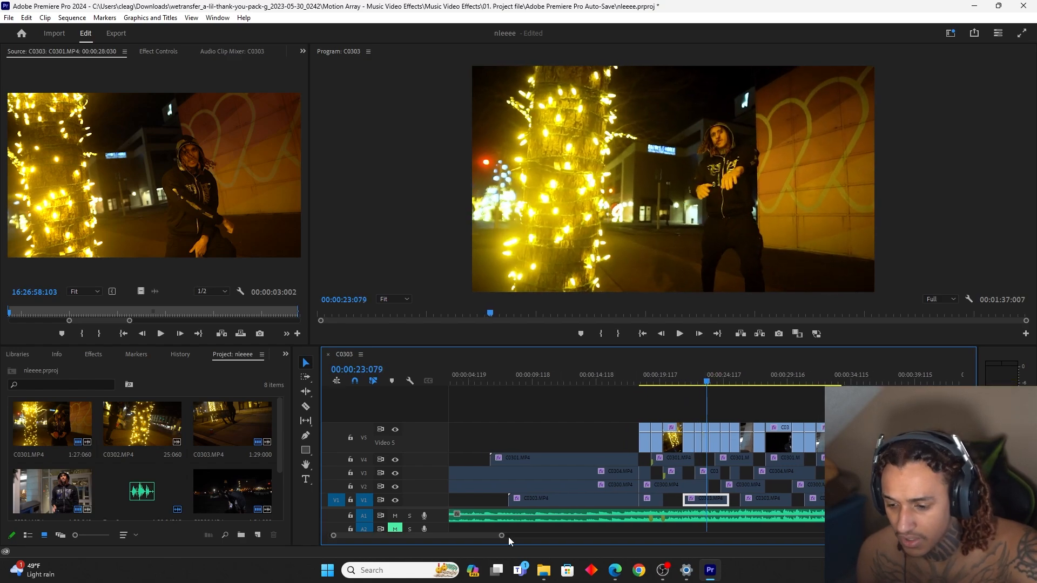
Cut the C0301 shot on V5 at 00:00:23:079 and set the remaining part to 175% speed
drag(501, 535, 429, 535)
key(c)
click(707, 440)
key(v)
click(713, 440)
key(ctrl+r)
text(1)
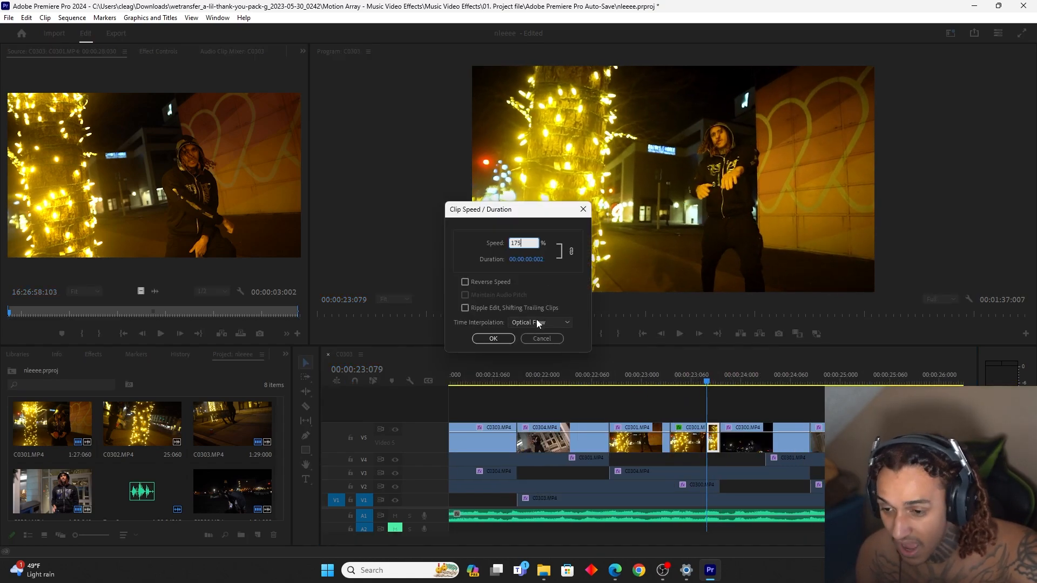
click(506, 341)
Play the retimed C0301 shot into the C0300 shot to find the next slow-motion point, stopping at 00:00:24:029
click(601, 381)
key(space)
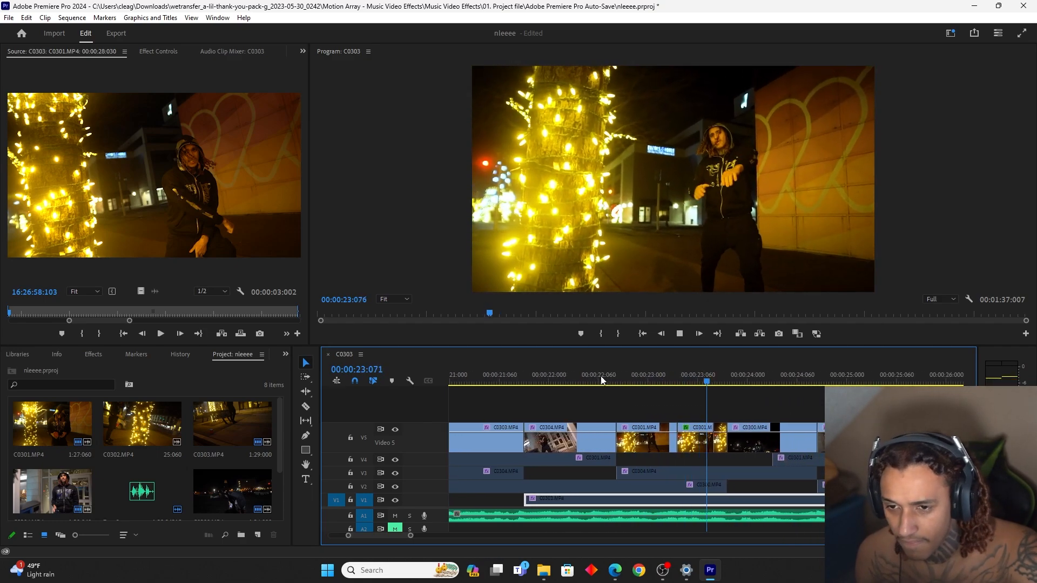
key(space)
drag(411, 536, 448, 536)
click(694, 369)
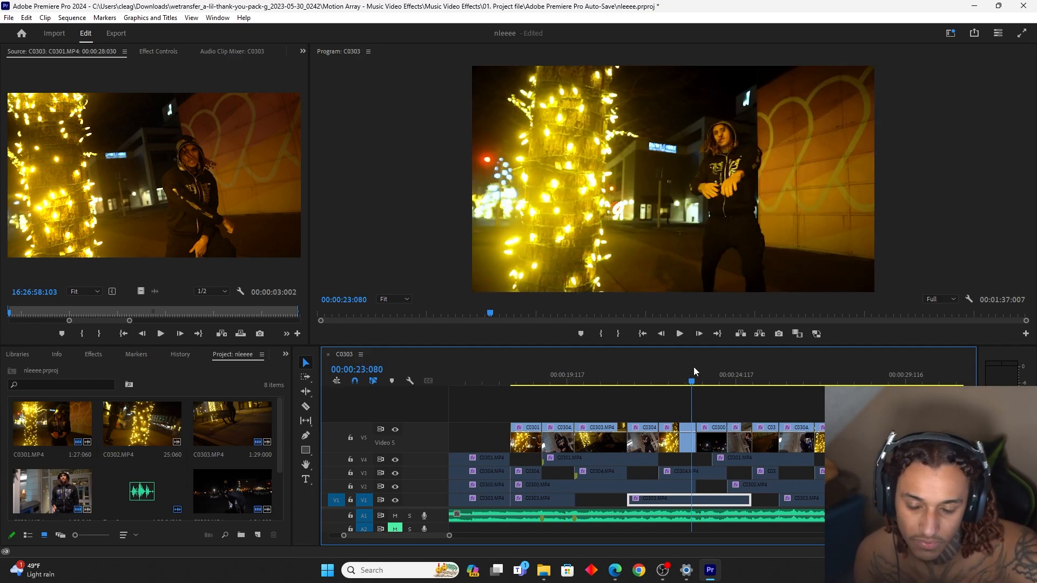
key(space)
key(space)
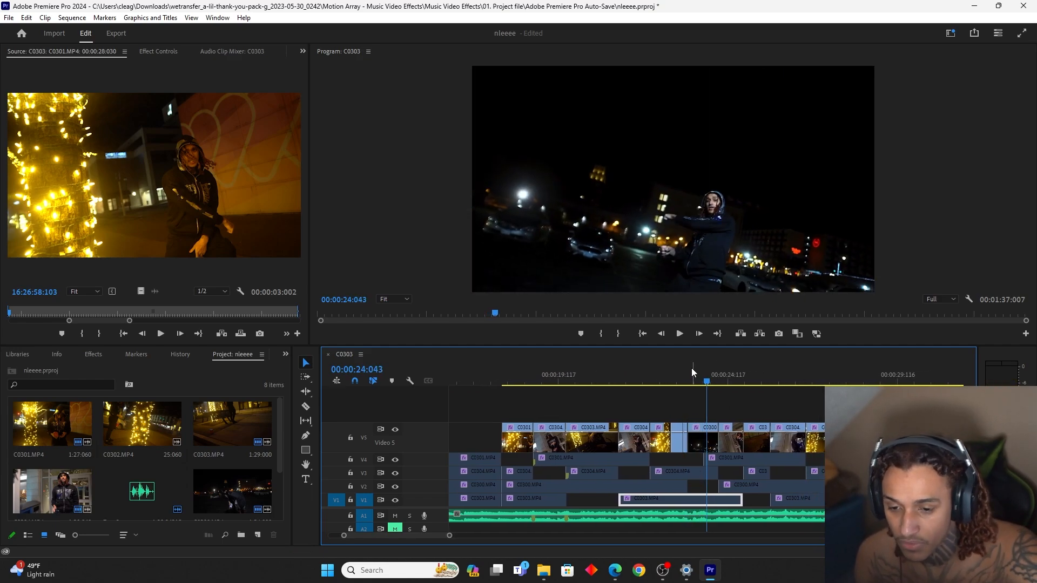
click(686, 370)
key(space)
key(space)
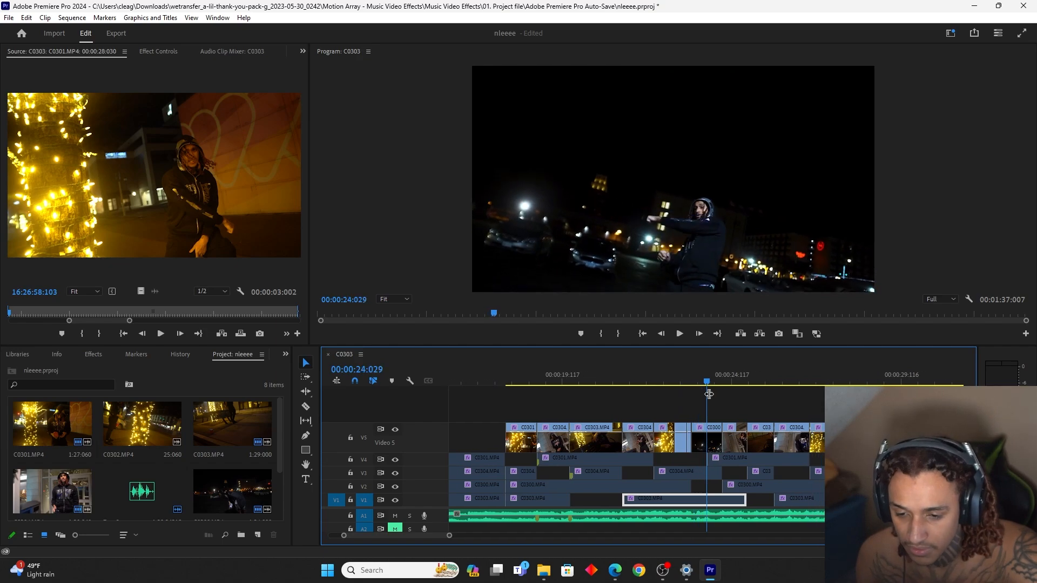
Cut the C0300 shot on V5 at 00:00:24:029, set the following part to 25% speed and play it back
key(c)
click(708, 442)
key(v)
click(718, 444)
right_click(718, 444)
click(783, 341)
click(550, 322)
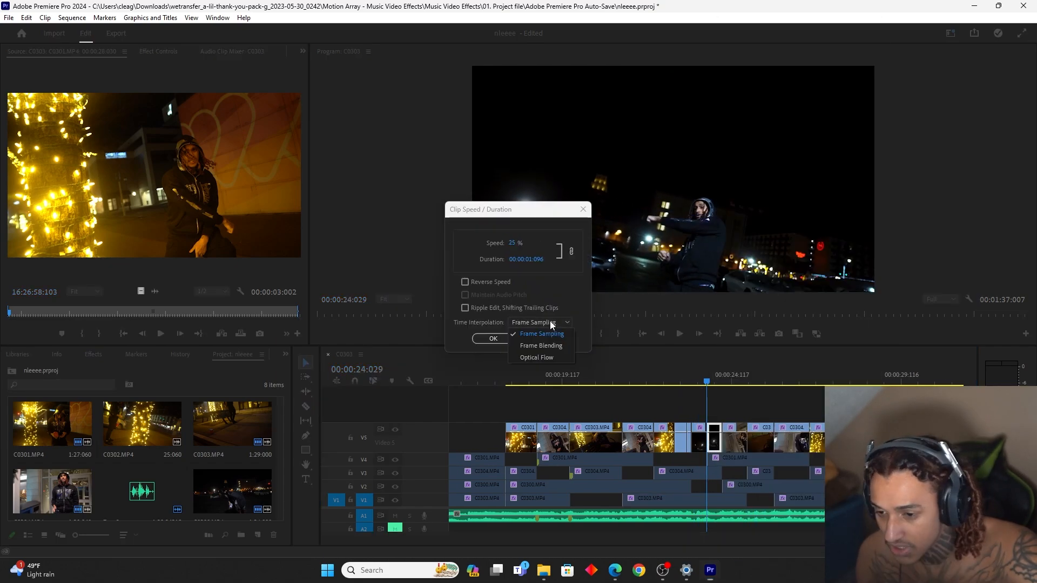
click(493, 339)
key(space)
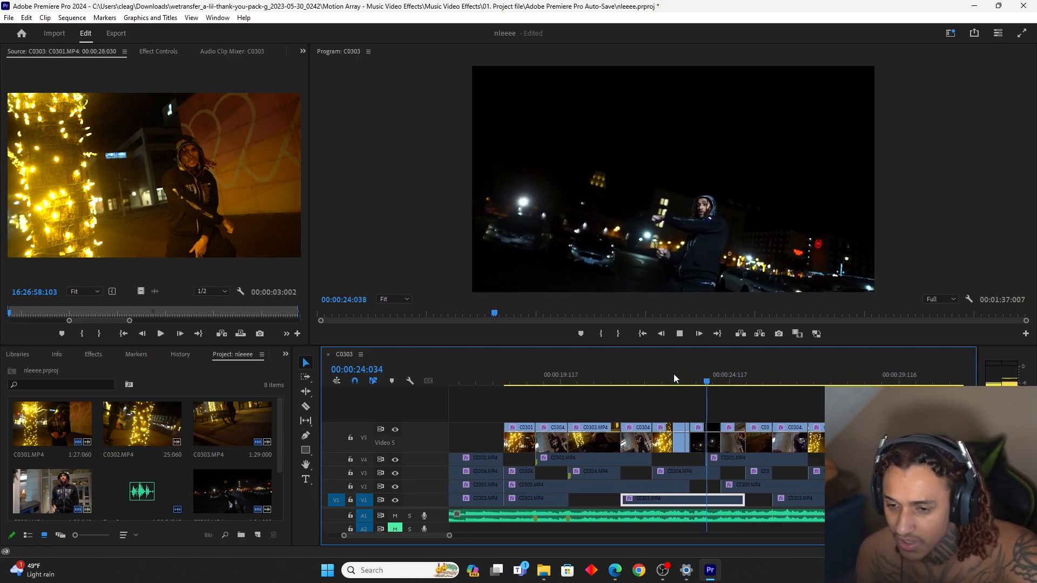
key(space)
key(minus)
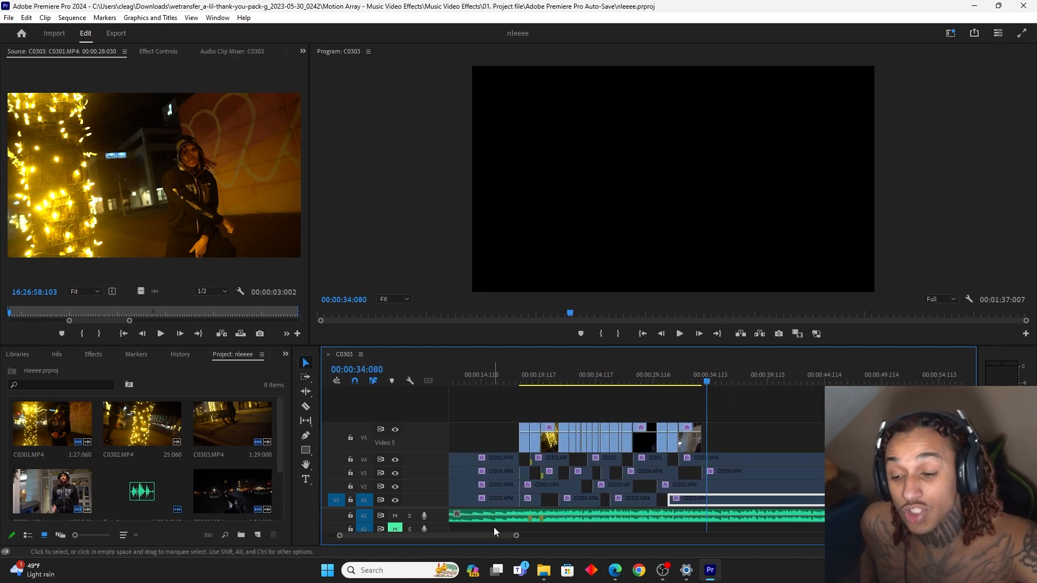
Create a 1920 × 1080, 23.976 fps adjustment layer and place it on V6 above the opening V5 shots
drag(528, 385, 527, 388)
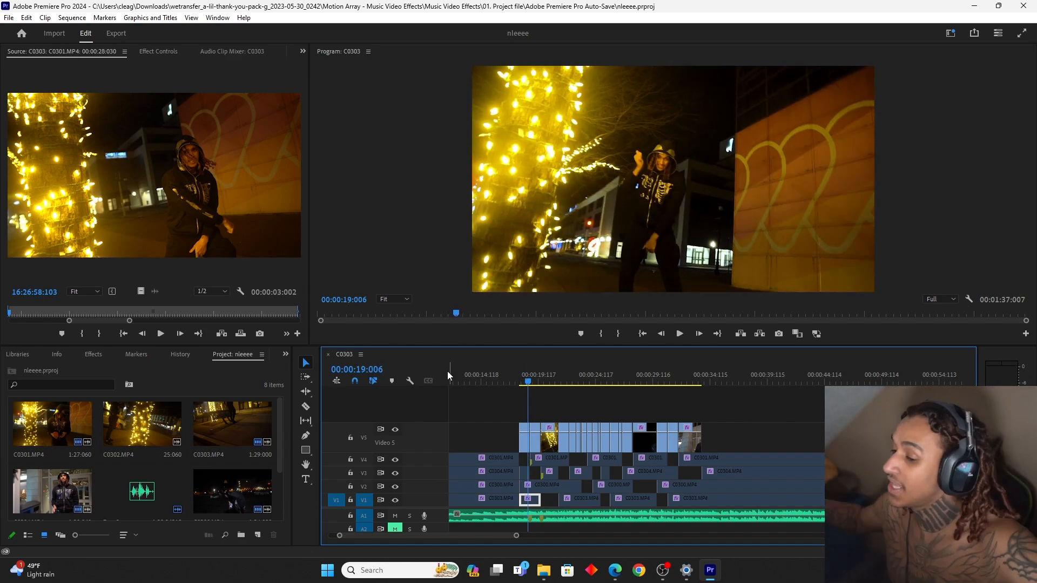
click(522, 385)
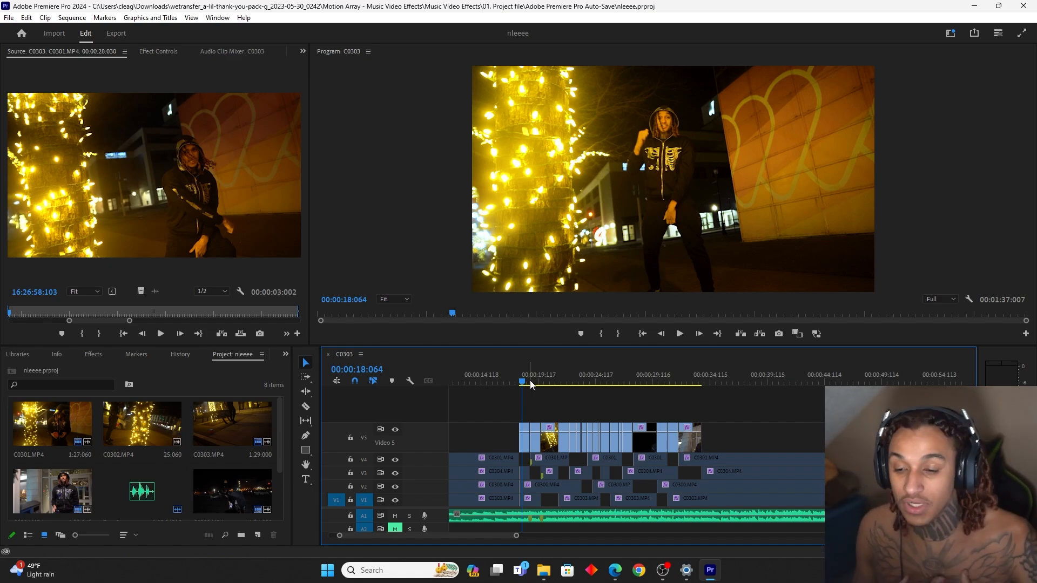
click(258, 535)
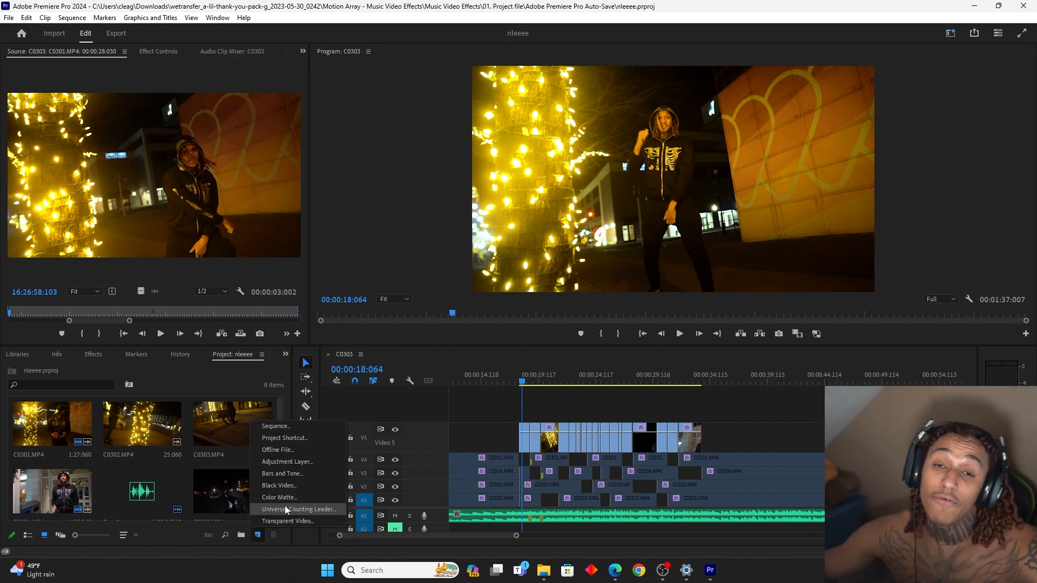
click(292, 461)
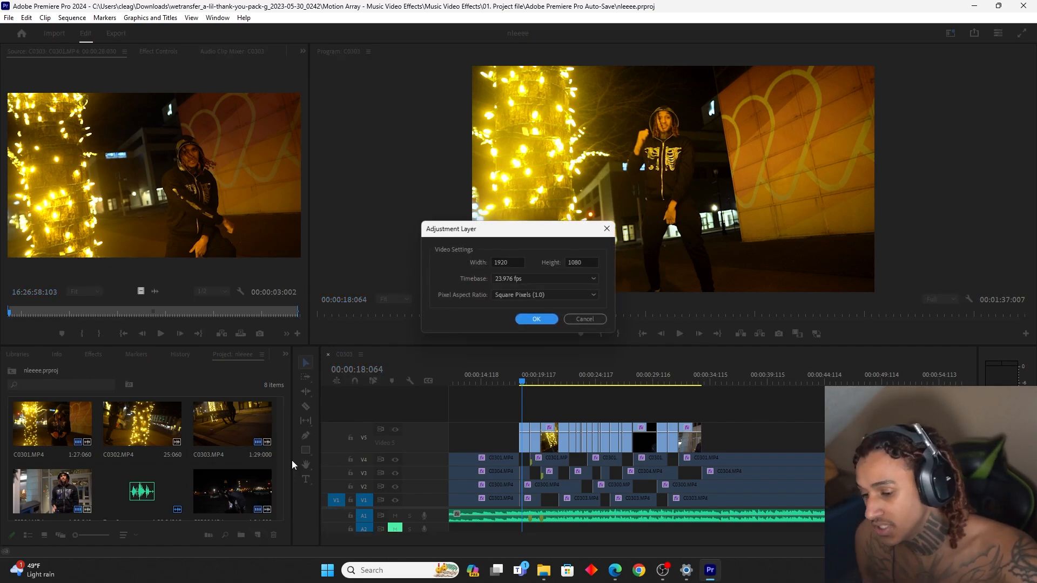
click(517, 321)
drag(244, 498, 528, 417)
Trim the V6 adjustment layer to a short piece for the cut between the first C0301 and C0304 shots
drag(516, 536, 467, 536)
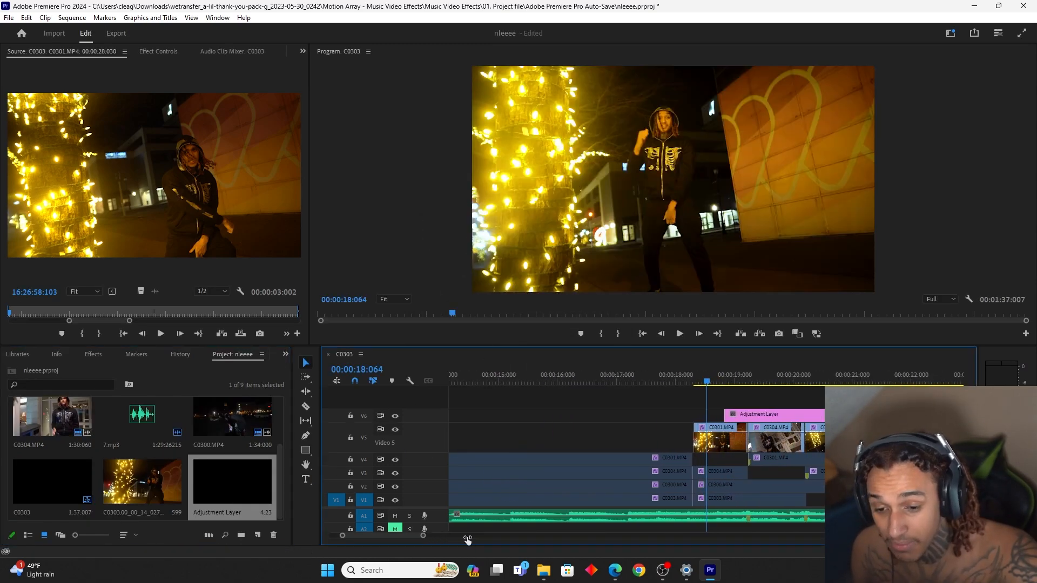
drag(387, 535, 389, 534)
click(583, 416)
key(c)
click(588, 418)
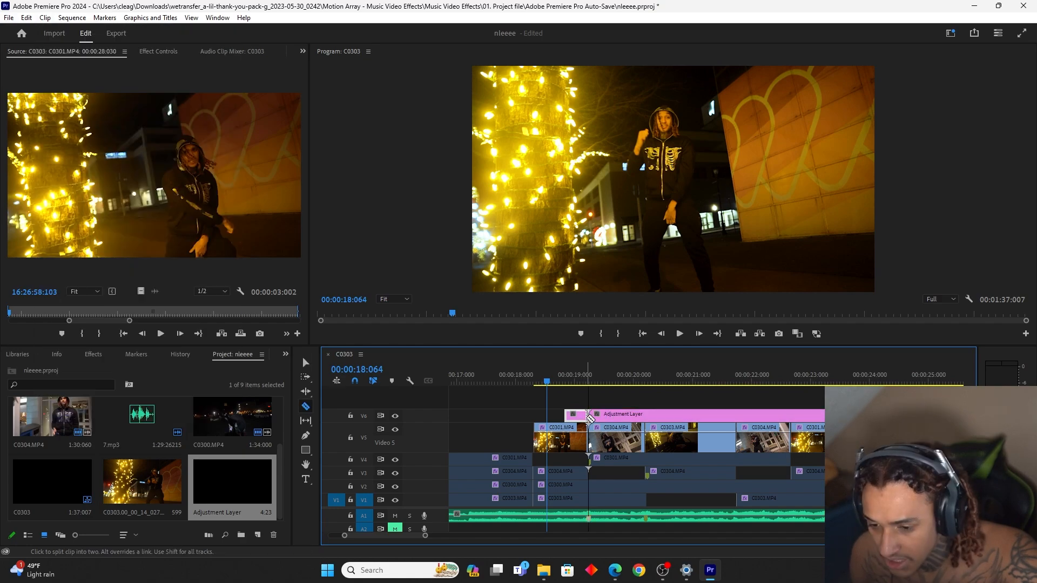
key(v)
click(593, 419)
key(Delete)
key(c)
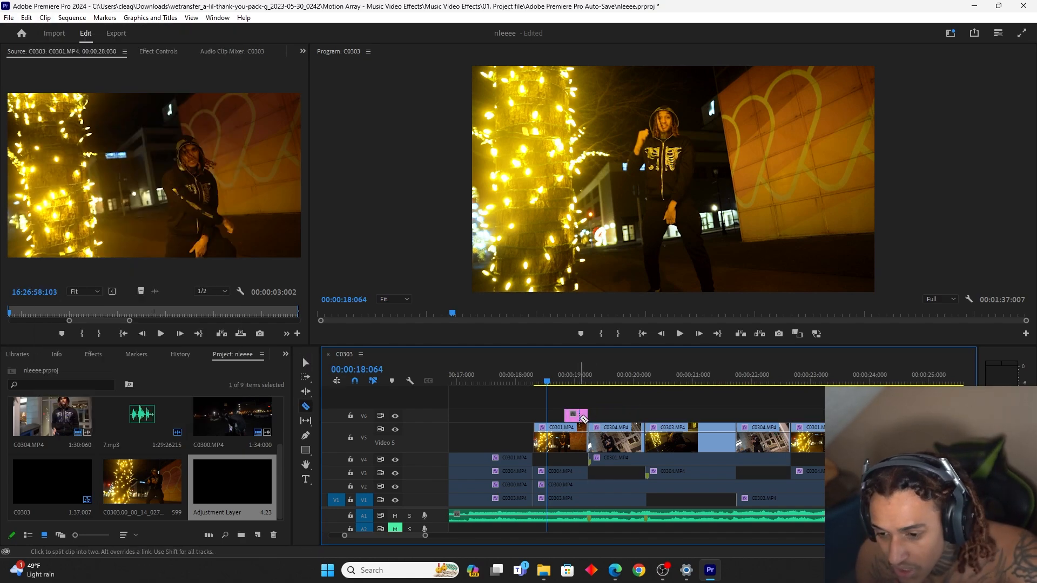
key(v)
click(589, 374)
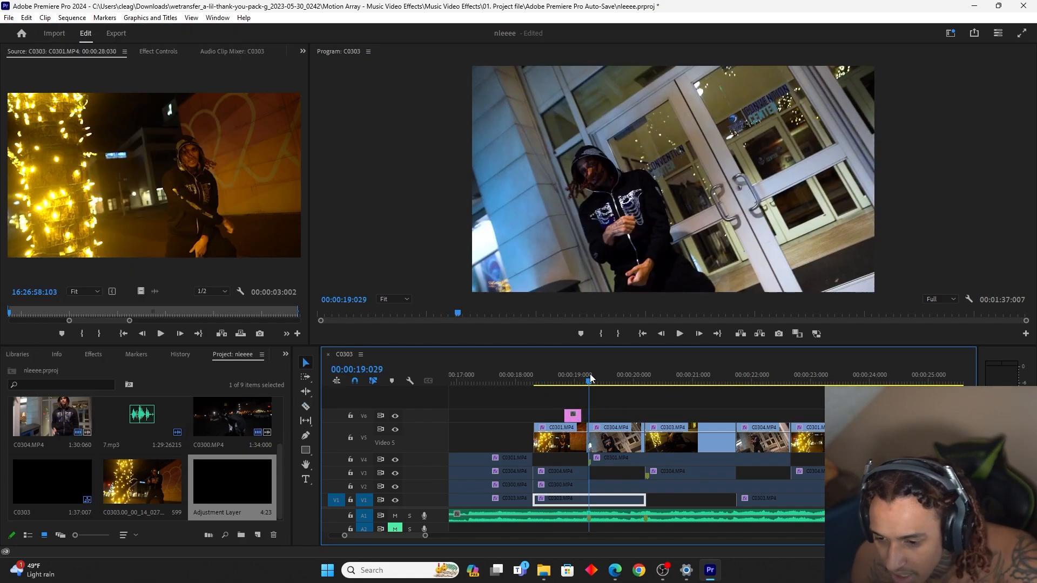
Apply the TOP TIER SHAKE HIT WITH FLASH (4-6 Frames) preset to the adjustment layer over the first cut
click(93, 354)
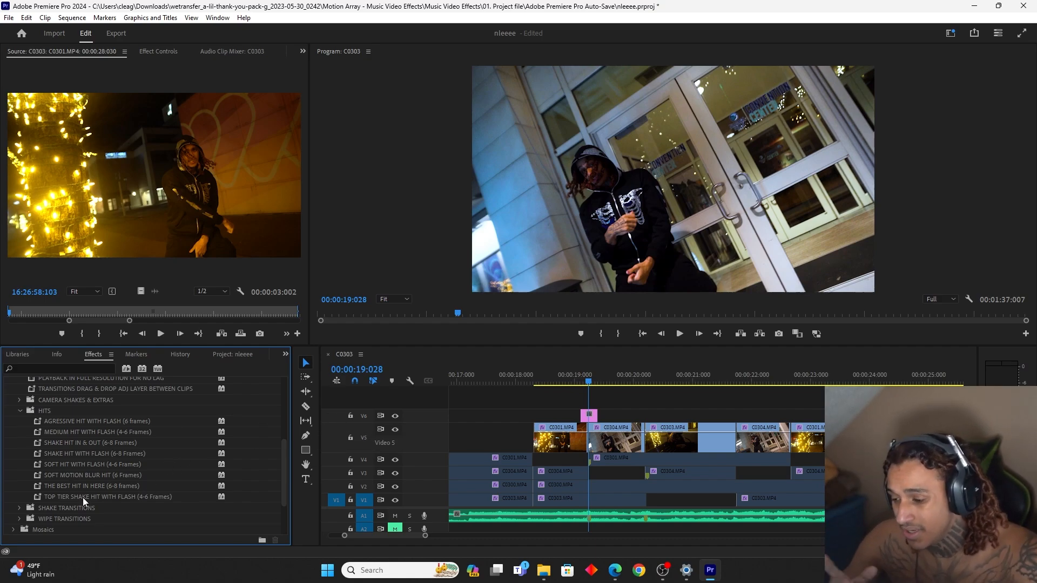
drag(82, 497, 594, 415)
click(572, 382)
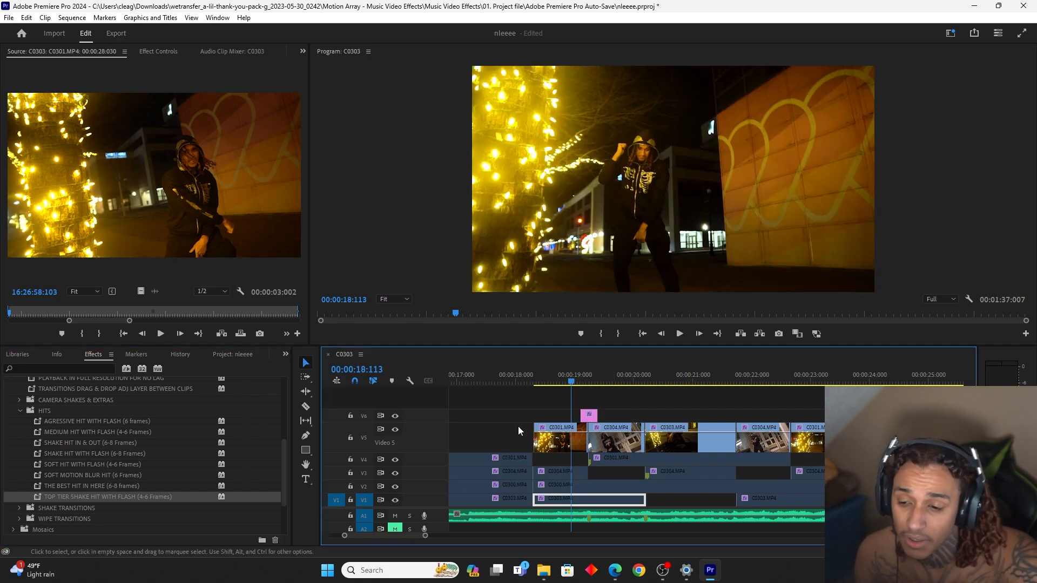
Compare the first cut without and with the shake hit by playing it with V6 hidden and shown
click(395, 416)
key(space)
key(space)
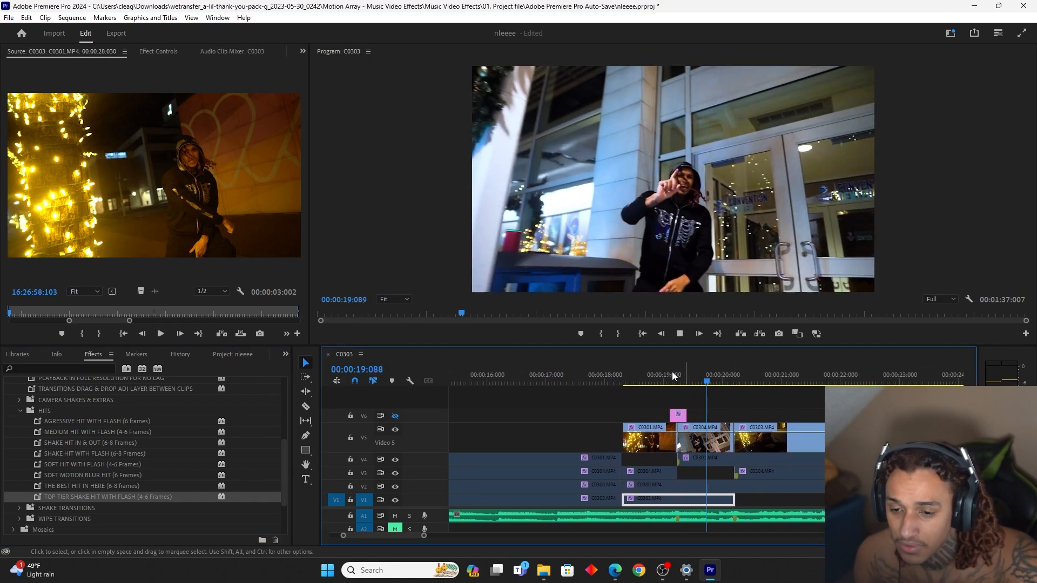
click(653, 374)
click(394, 416)
Replay the shake hit across the cut from C0301 to C0304 with V6 shown
key(space)
key(space)
click(670, 373)
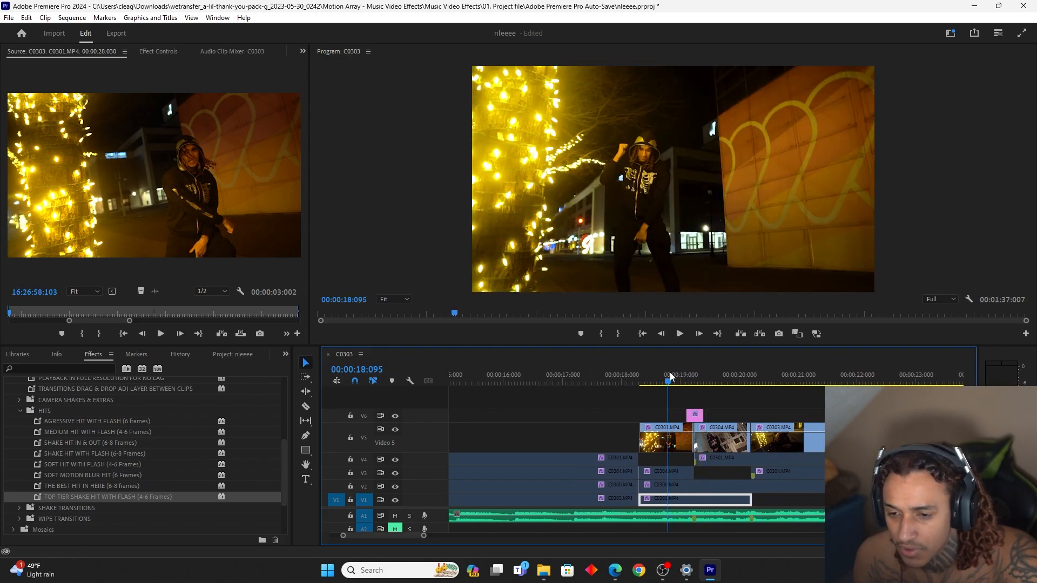
key(space)
key(space)
click(658, 372)
key(space)
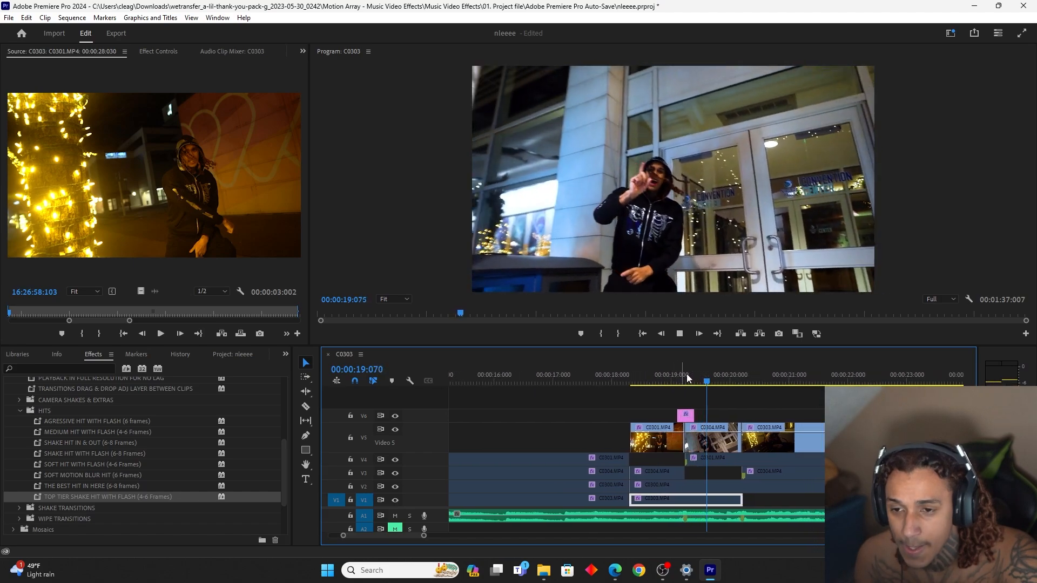
key(space)
Place a copy of the short adjustment layer on V6 over the cut between the C0304 and C0303 shots
click(682, 378)
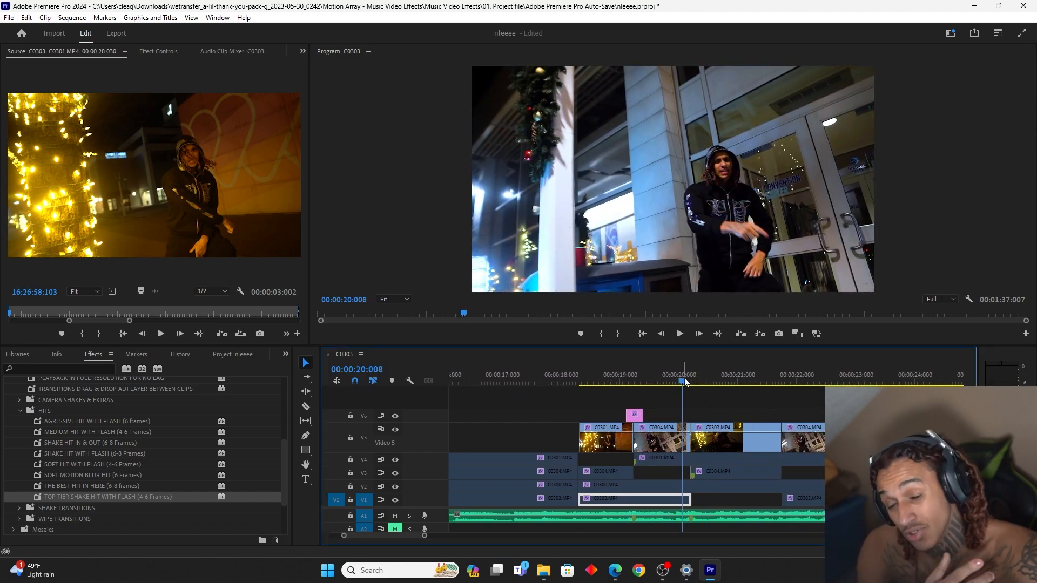
click(658, 381)
click(636, 417)
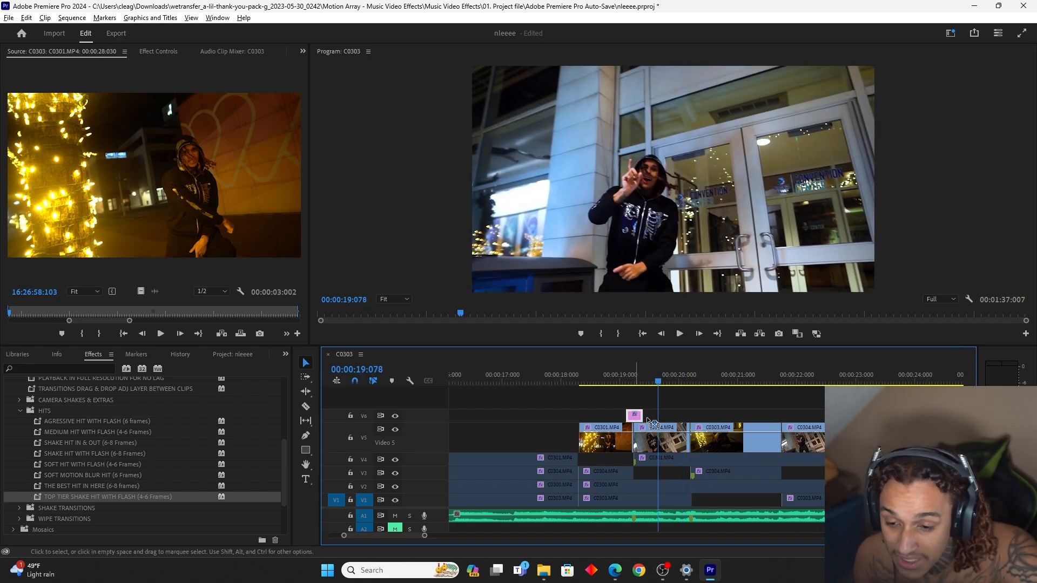
drag(649, 421, 695, 424)
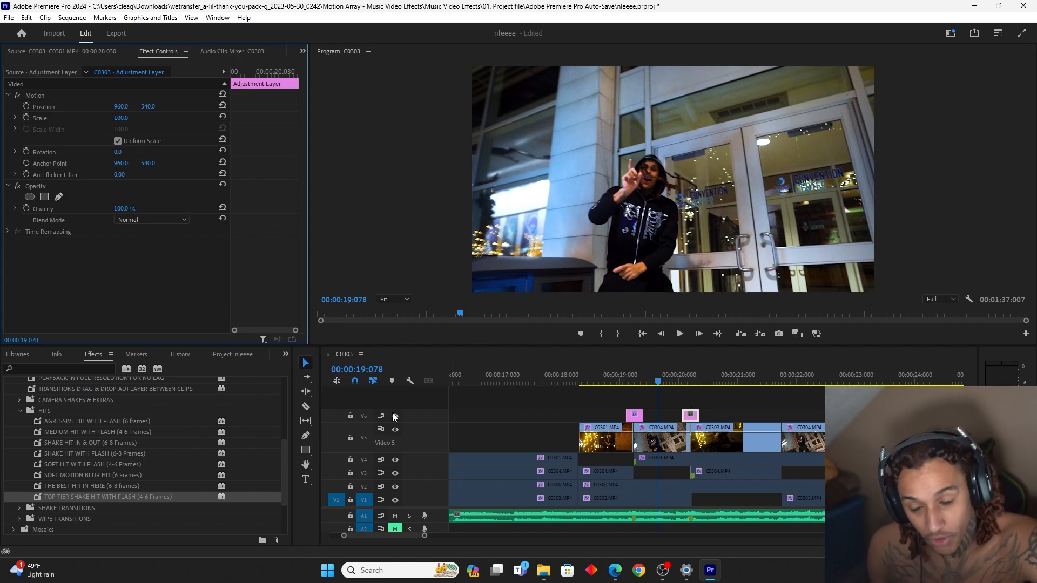
Apply the AGRESSIVE HIT WITH FLASH (6 frames) preset to the second adjustment layer and play the cut beneath it
click(59, 421)
drag(58, 419, 619, 411)
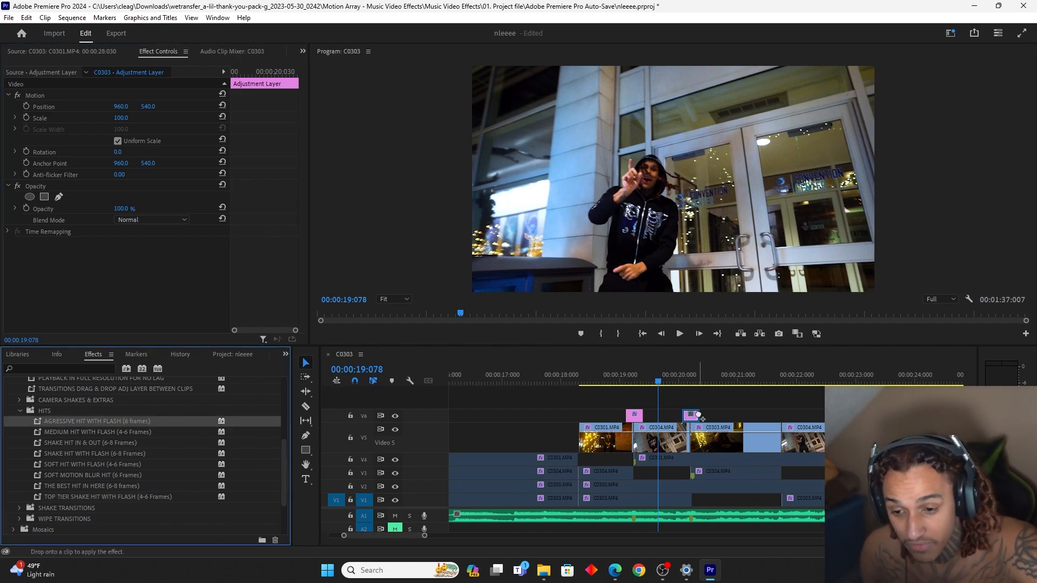
drag(697, 415, 696, 416)
key(space)
key(space)
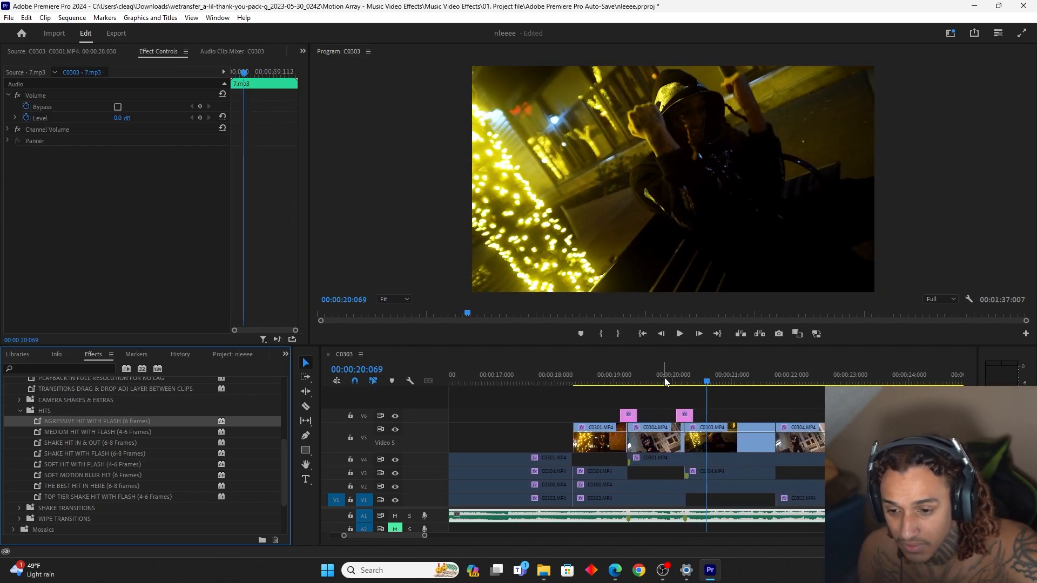
mouse_move(666, 382)
mouse_down()
mouse_move(694, 374)
mouse_move(660, 385)
mouse_up()
Change the second adjustment layer's label colour to green
click(684, 417)
right_click(684, 415)
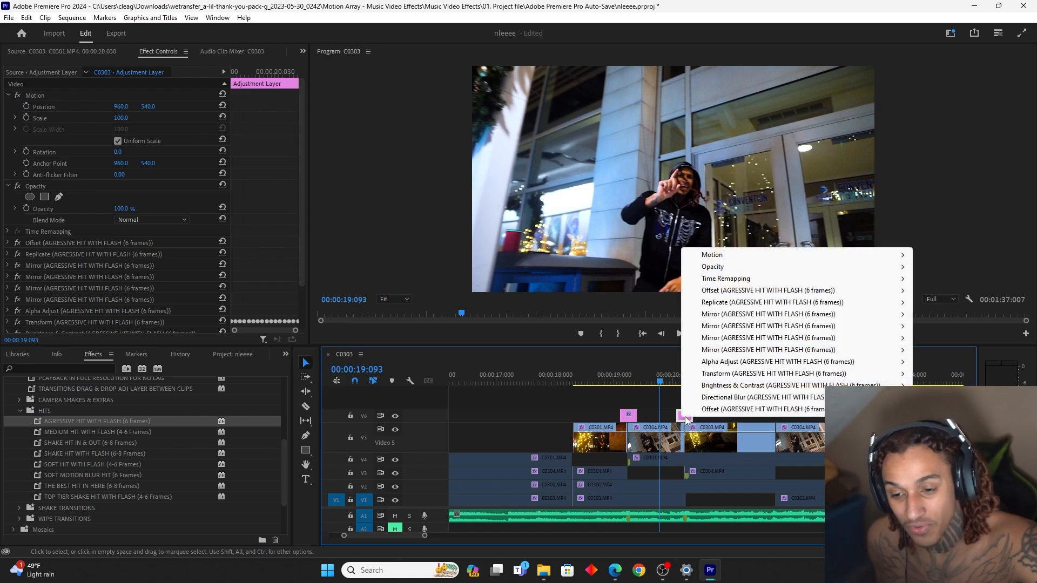
right_click(685, 419)
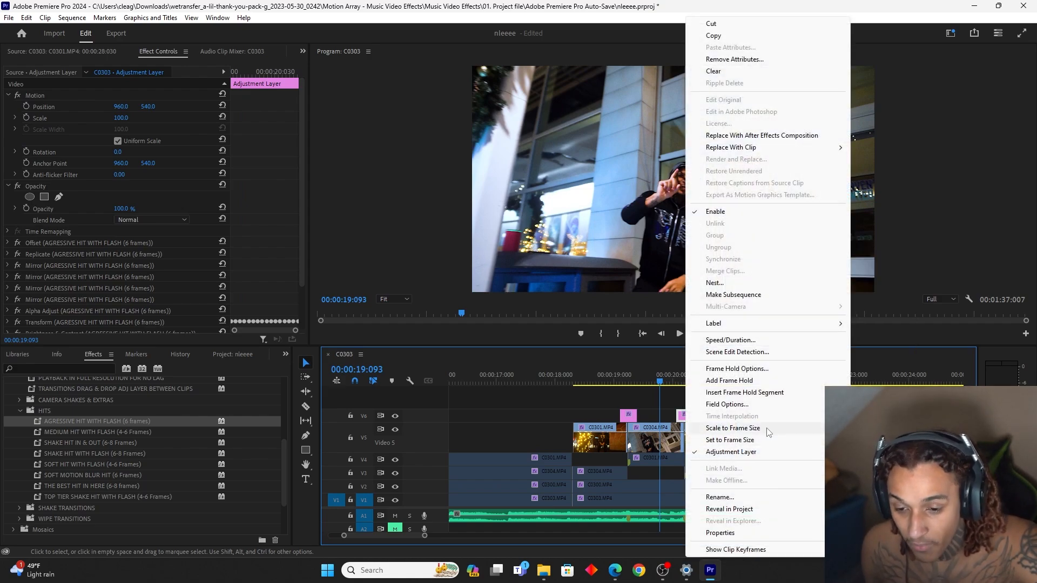
mouse_move(806, 323)
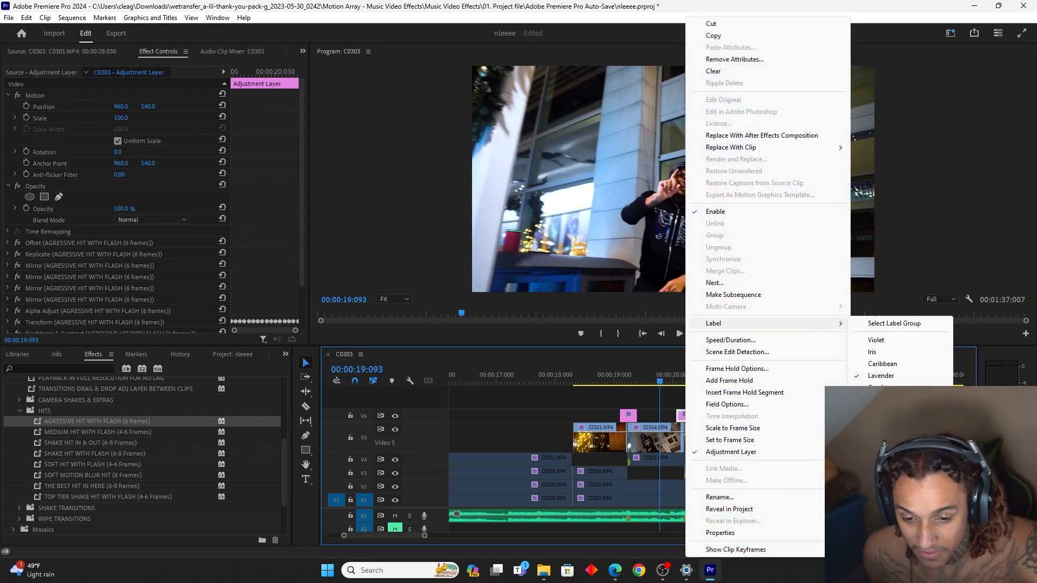
click(877, 494)
Duplicate the first adjustment layer on V6 over the cut into the second C0304 shot
click(705, 414)
alt+drag(630, 423, 777, 423)
click(682, 417)
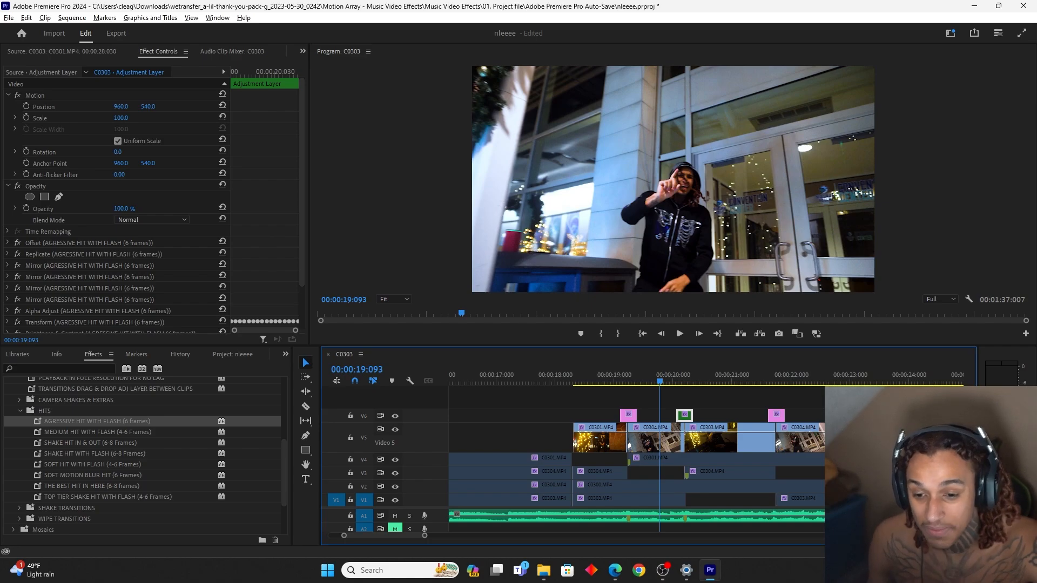
Undo the last adjustment layer duplication on V6 and play the sequence from about 00:00:19:008
key(ctrl+z)
click(619, 381)
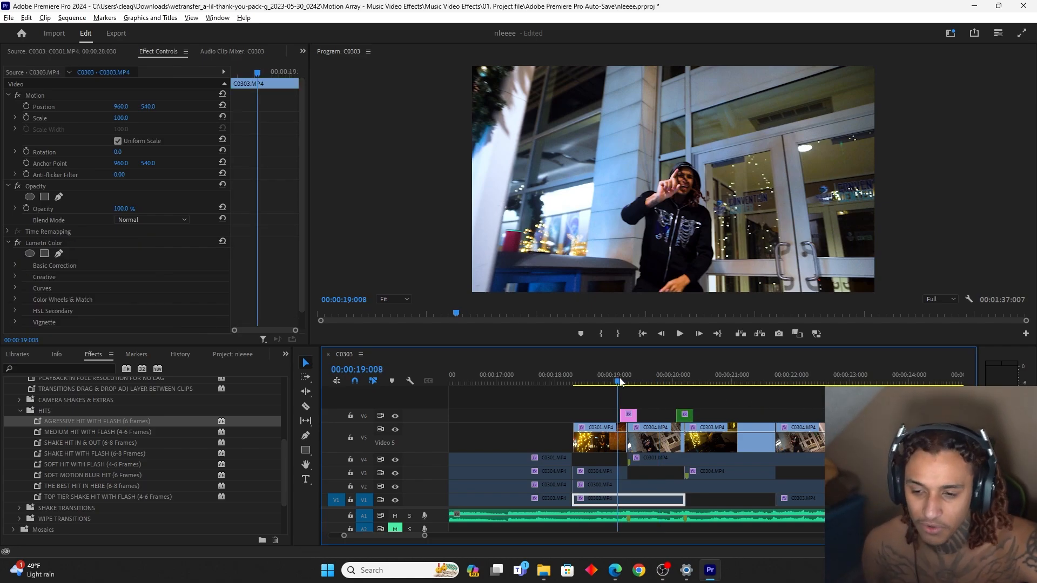
key(space)
key(space)
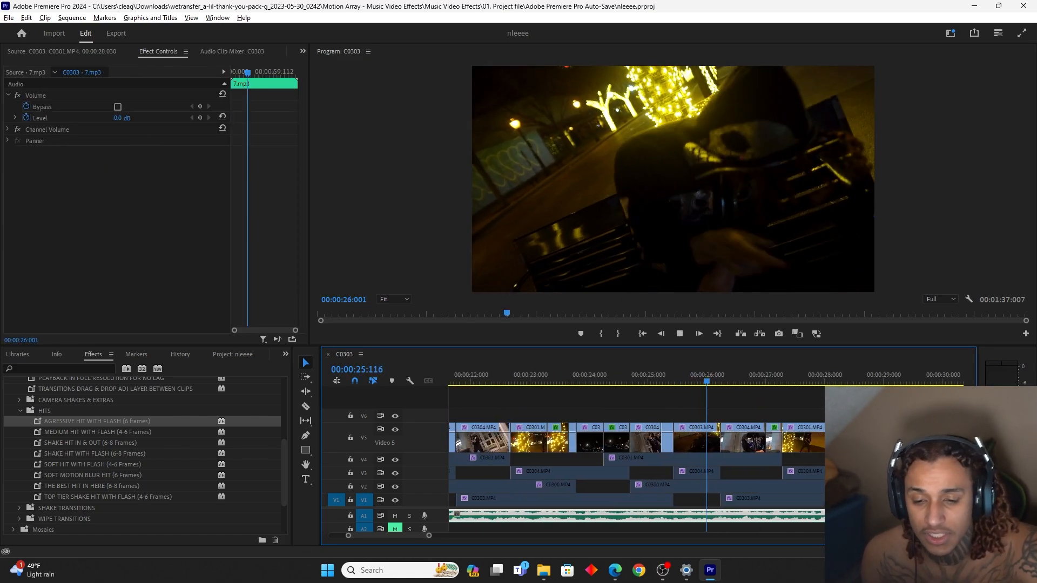
Export the frame at 00:00:26:028, at the start of the C0304 shot, as a still and import it into the project
click(694, 381)
drag(695, 383, 698, 383)
click(662, 333)
click(662, 334)
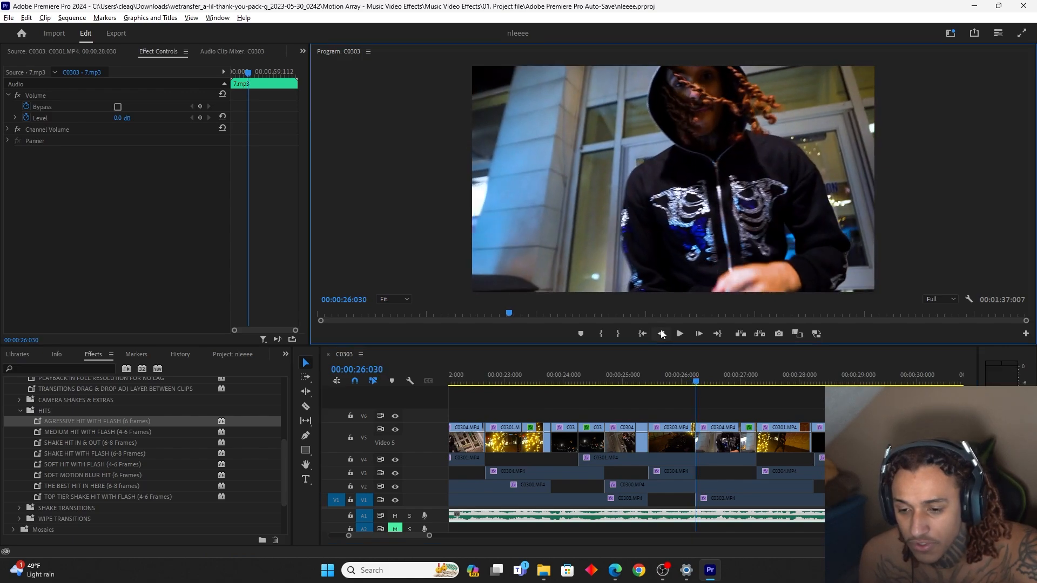
click(662, 334)
click(662, 333)
key(ctrl+shift+e)
click(547, 322)
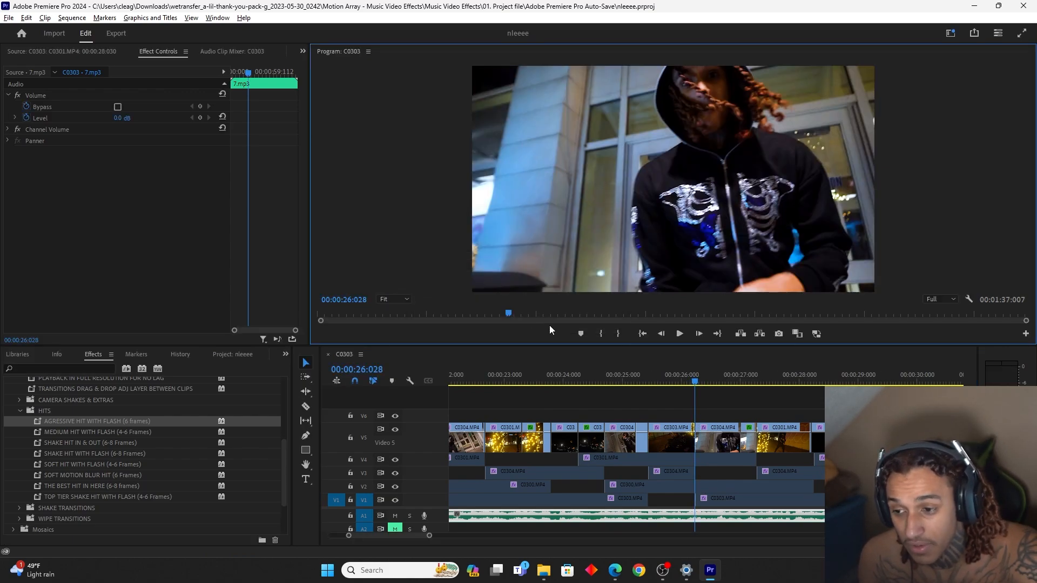
Place the exported still on V6 over the end of the C0303 shot and remove the part extending past the cut
click(22, 356)
click(249, 354)
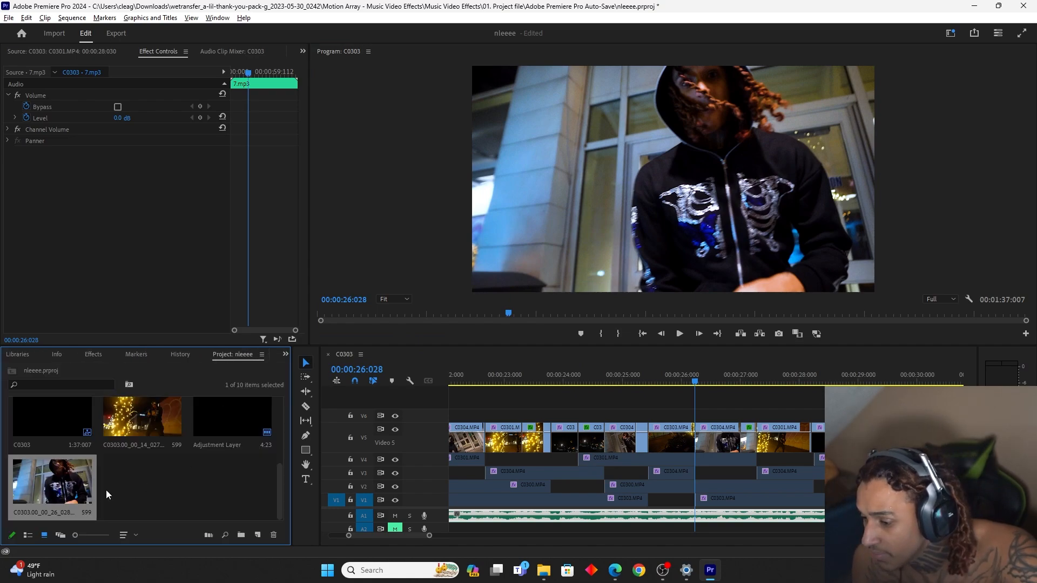
drag(67, 481, 678, 416)
click(702, 420)
key(Delete)
click(677, 380)
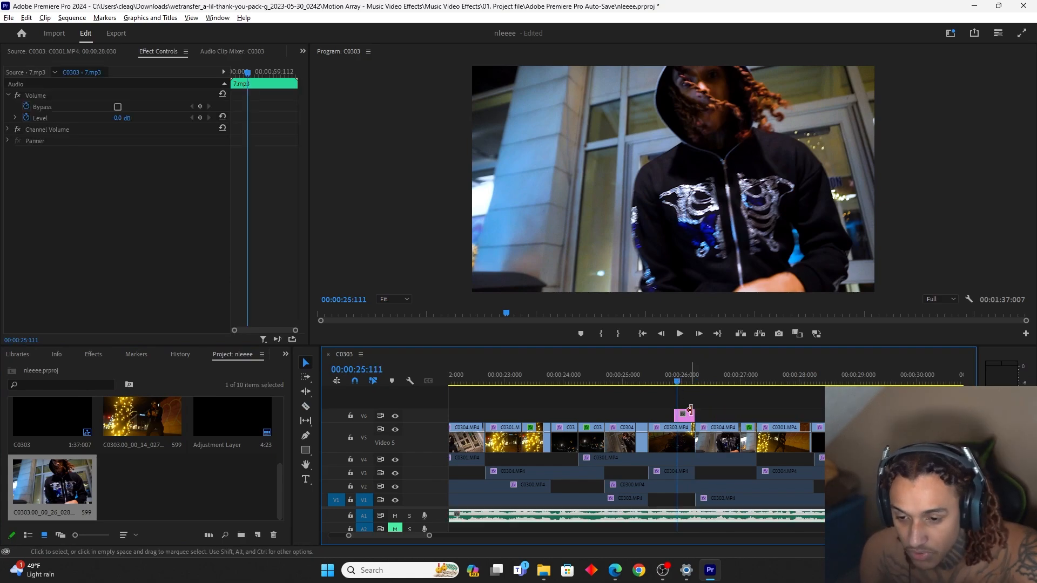
Cut the performer out of the V6 still with a free-draw opacity mask and preview it over the C0303 shot
click(686, 419)
click(59, 197)
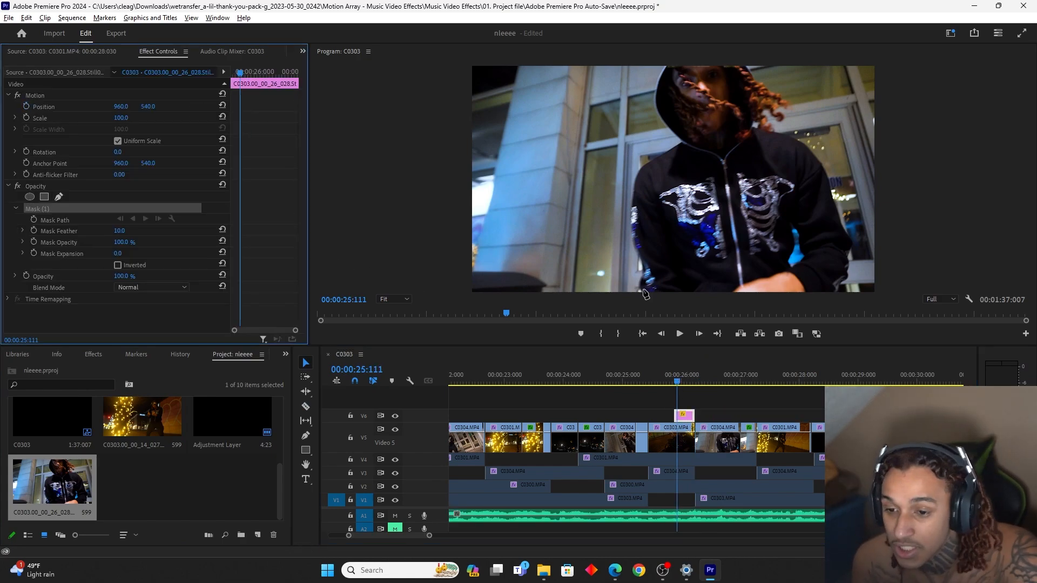
click(644, 291)
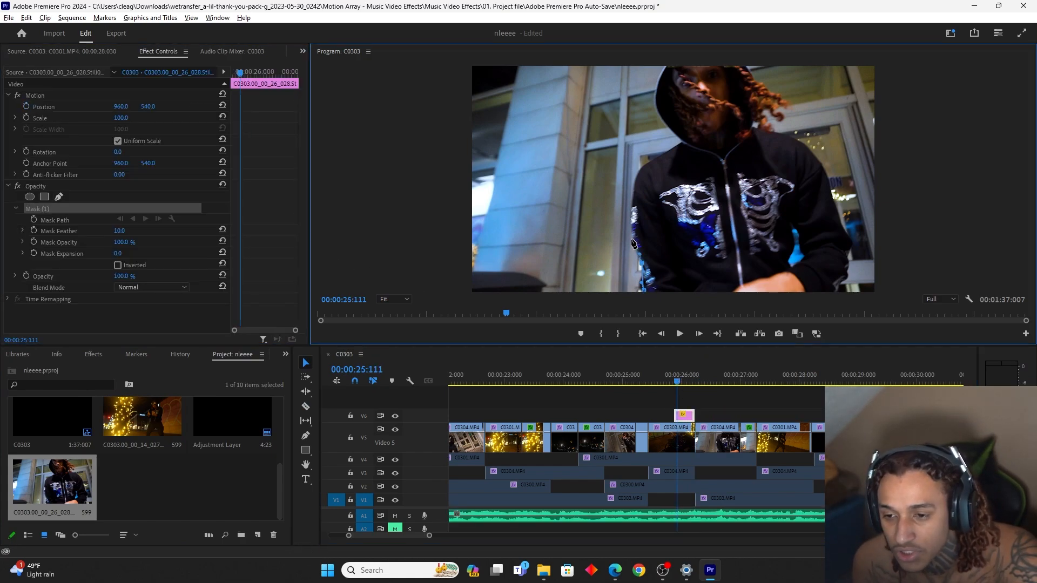
click(666, 382)
key(space)
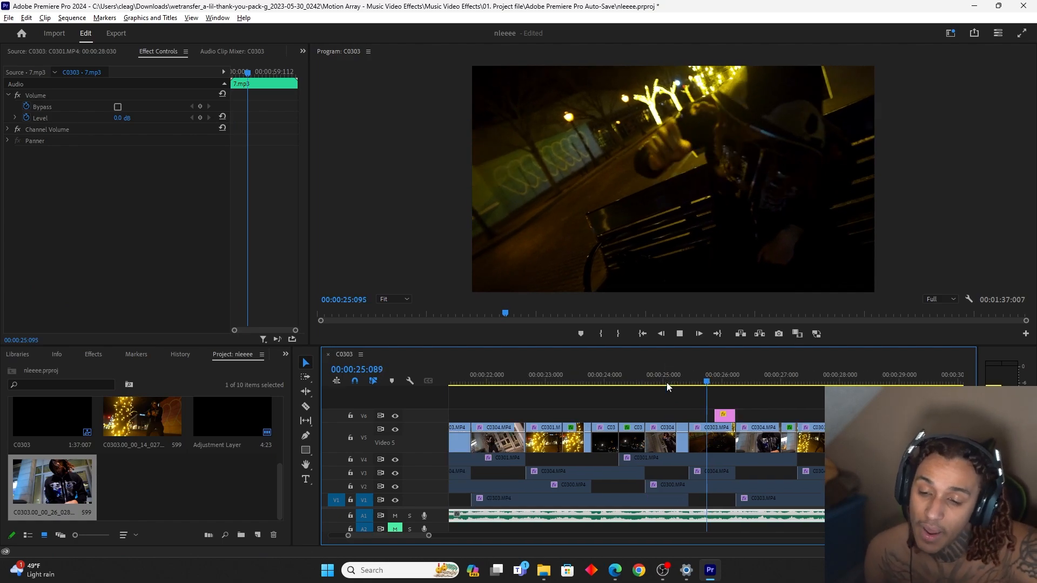
key(space)
click(666, 377)
mouse_move(669, 371)
mouse_down()
mouse_move(699, 372)
mouse_move(684, 376)
mouse_up()
Nest the masked still on V6 with the default sequence name
right_click(683, 421)
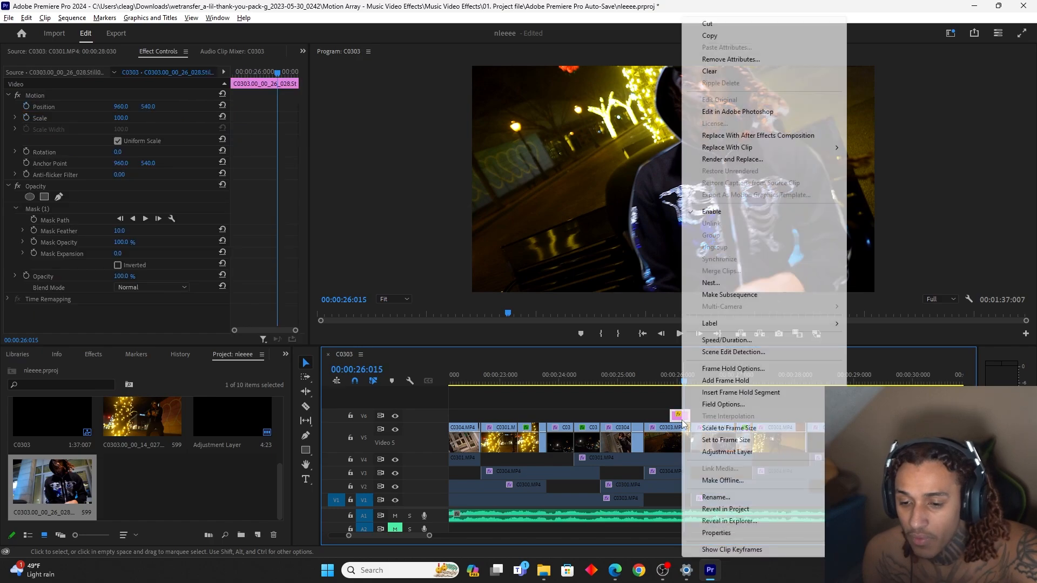
click(708, 282)
key(Return)
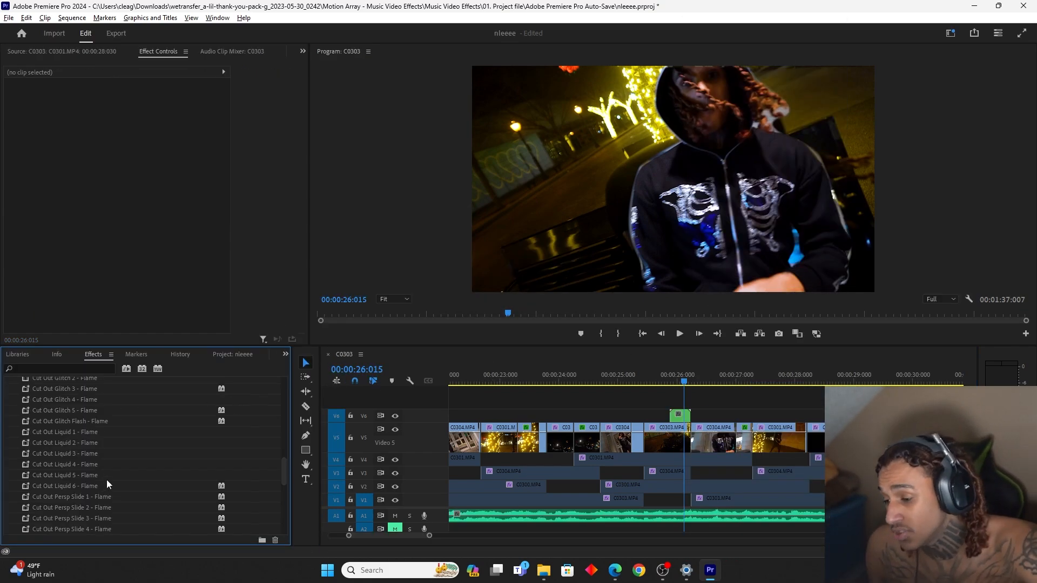
Try the Cut Out Glitch 1 - Flame preset on the nested cut-out on V6
scroll(98, 481, down, 2)
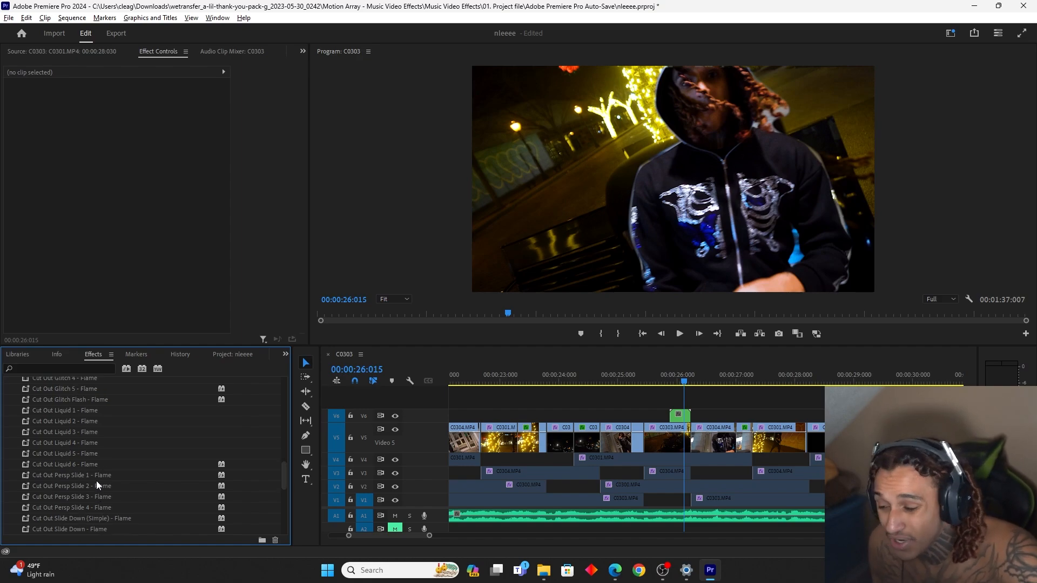
scroll(96, 481, up, 4)
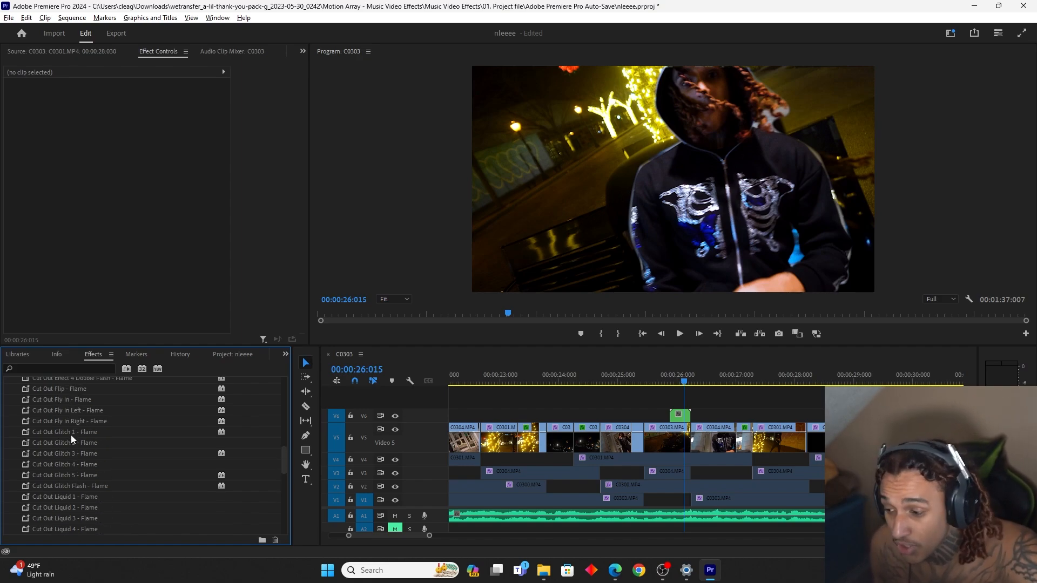
click(63, 431)
drag(64, 431, 674, 395)
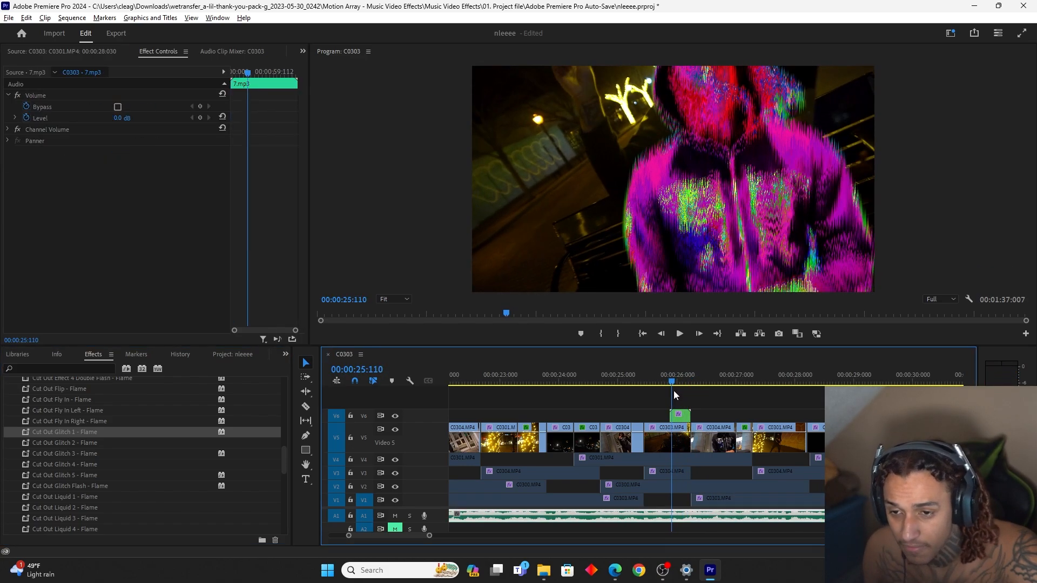
Try the Cut Out Flip - Flame preset on the nested cut-out and preview it
drag(81, 390, 567, 396)
drag(679, 419, 680, 418)
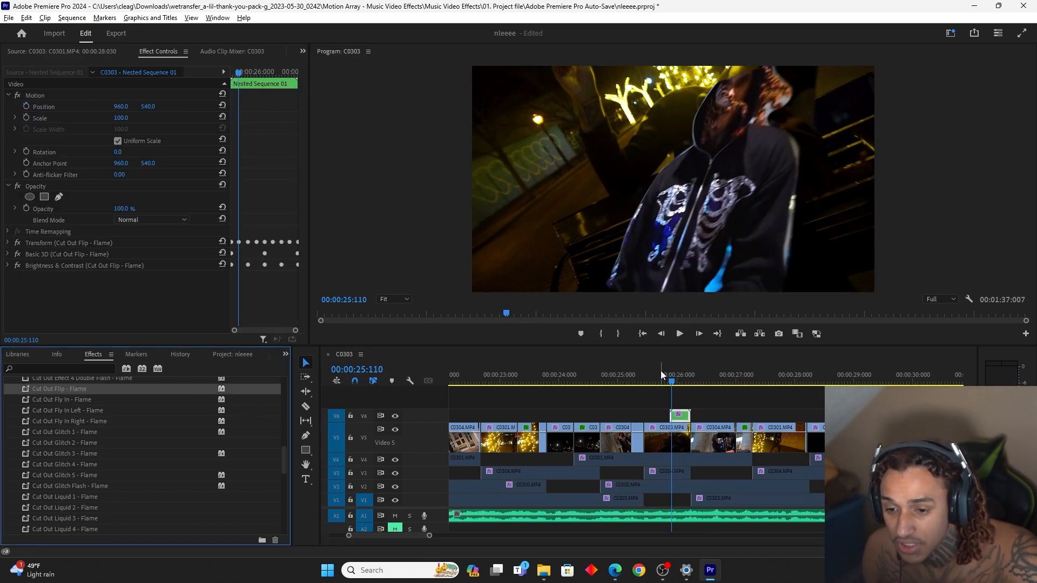
mouse_move(668, 381)
mouse_down()
mouse_move(692, 383)
mouse_move(667, 385)
mouse_up()
Try the Cut Out Persp Slide 1 - Flame preset on the nested cut-out and scrub through it
drag(71, 453, 584, 423)
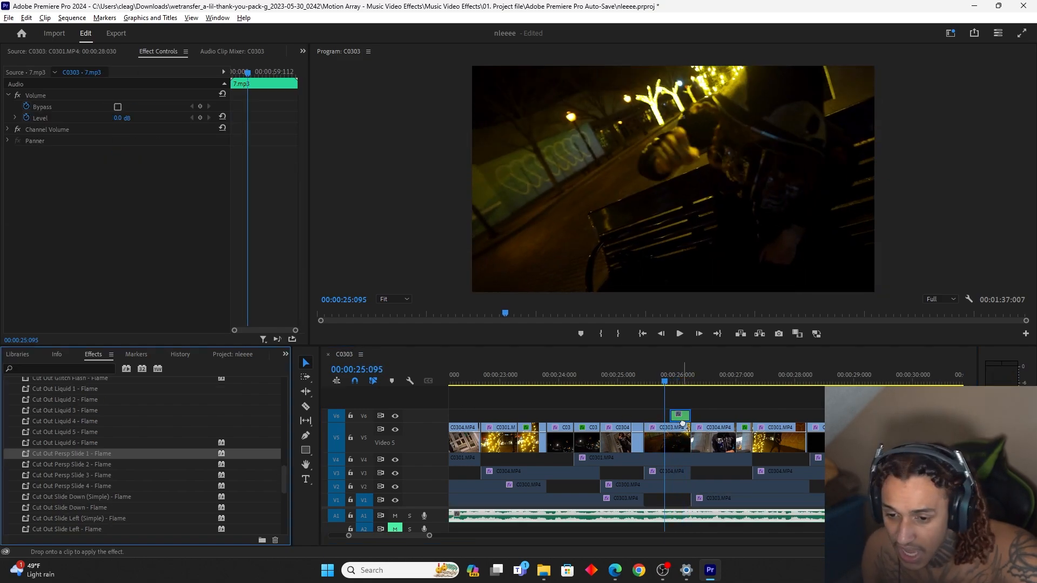
drag(683, 425, 684, 425)
click(673, 383)
drag(689, 382, 644, 383)
Apply the Cut Out Slide Left - Flame preset to the nested cut-out on V6 and play it
scroll(157, 474, down, 3)
drag(89, 465, 674, 418)
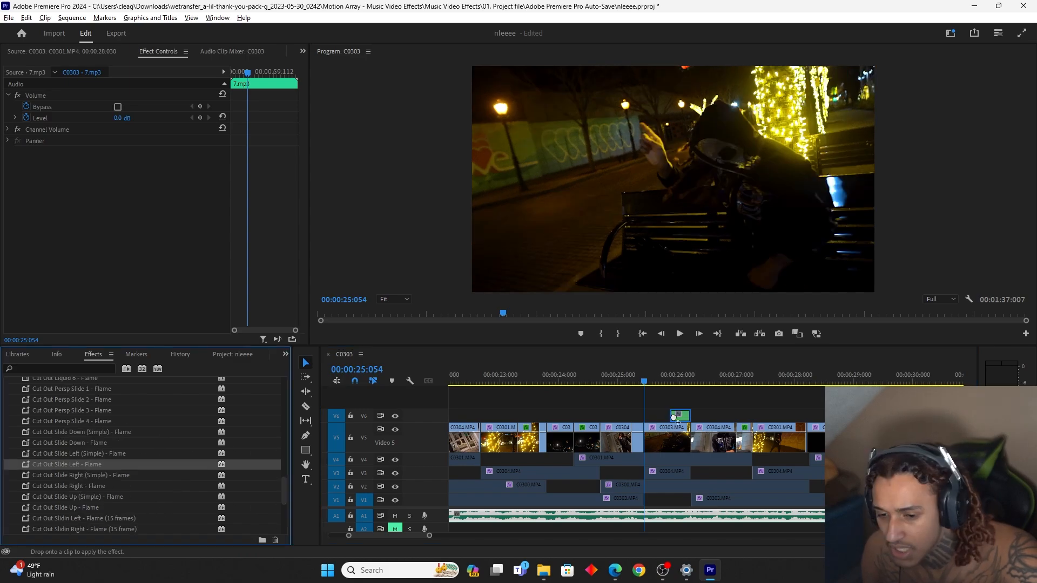
mouse_move(673, 382)
mouse_down()
mouse_move(697, 378)
mouse_move(665, 380)
mouse_up()
key(space)
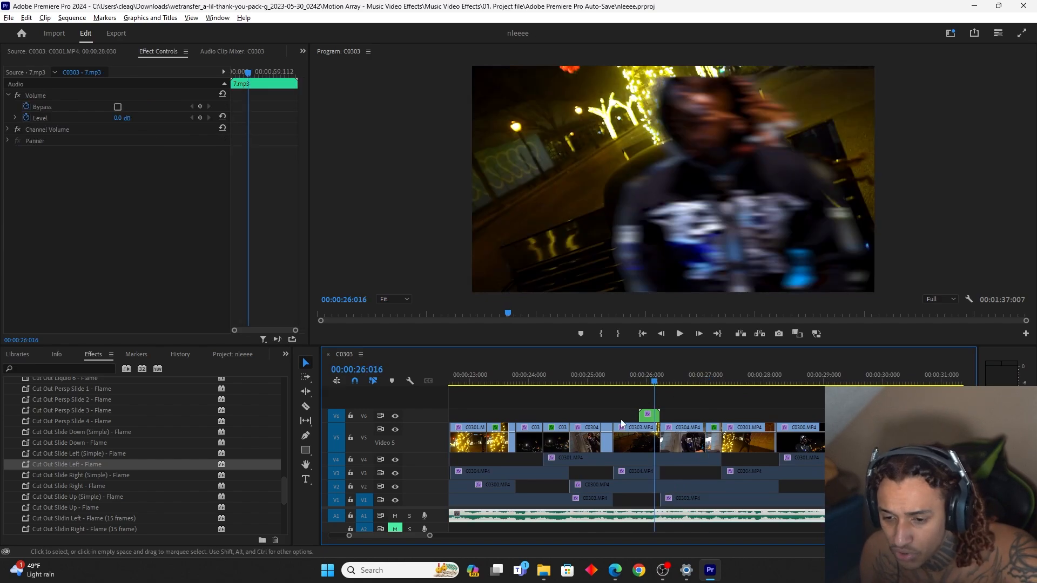
Duplicate the green adjustment layer onto V7 over the cut after the nested cut-out and play the result
drag(430, 535, 430, 536)
drag(431, 536, 444, 536)
drag(467, 415, 712, 401)
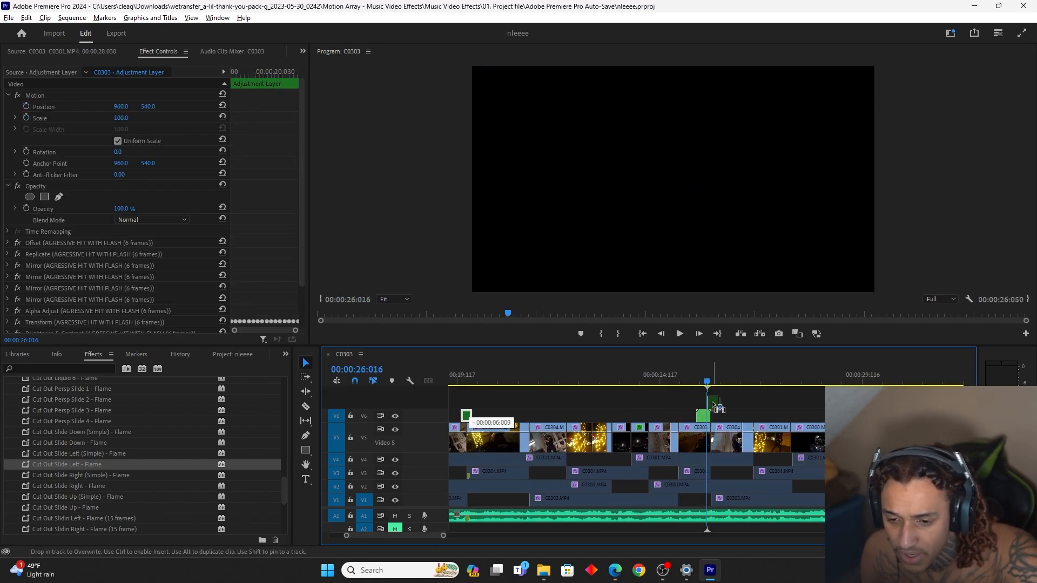
key(space)
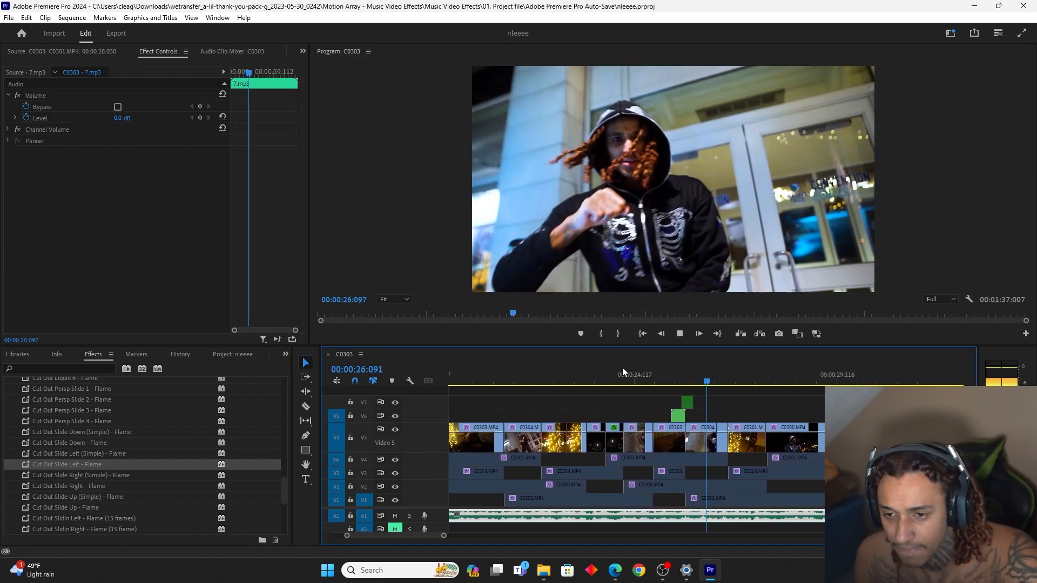
key(space)
drag(443, 535, 460, 527)
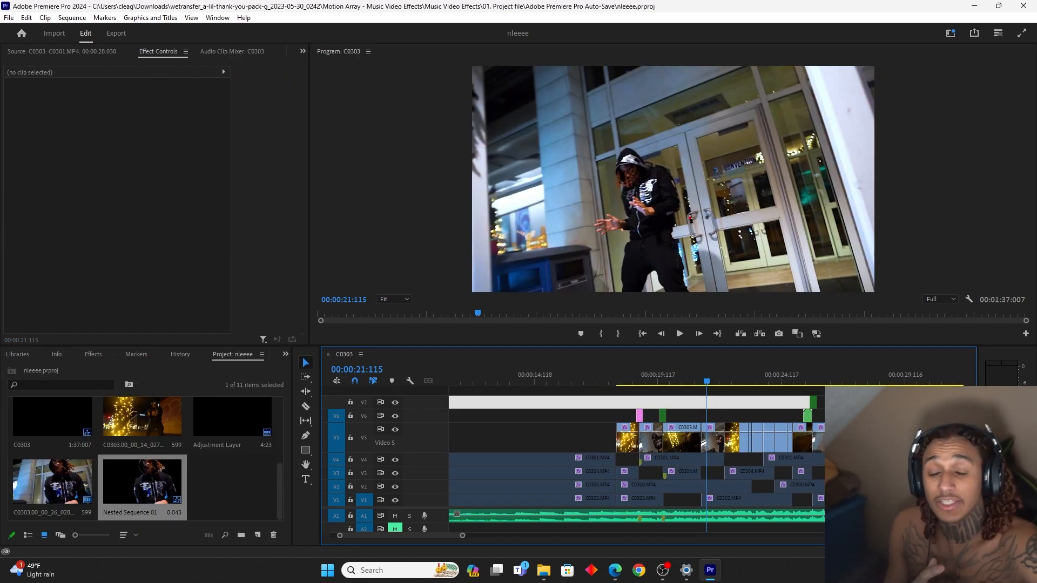
Add the light leak 2.mp4 from the Film Leaks Burn Transitions video folder to V6 above the C0303 shot
mouse_move(617, 573)
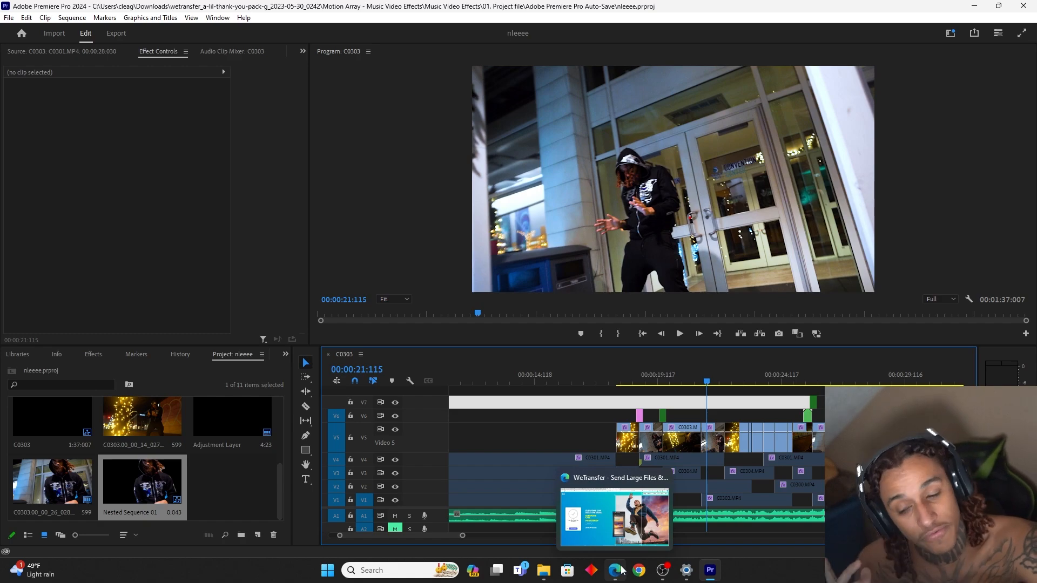
click(544, 571)
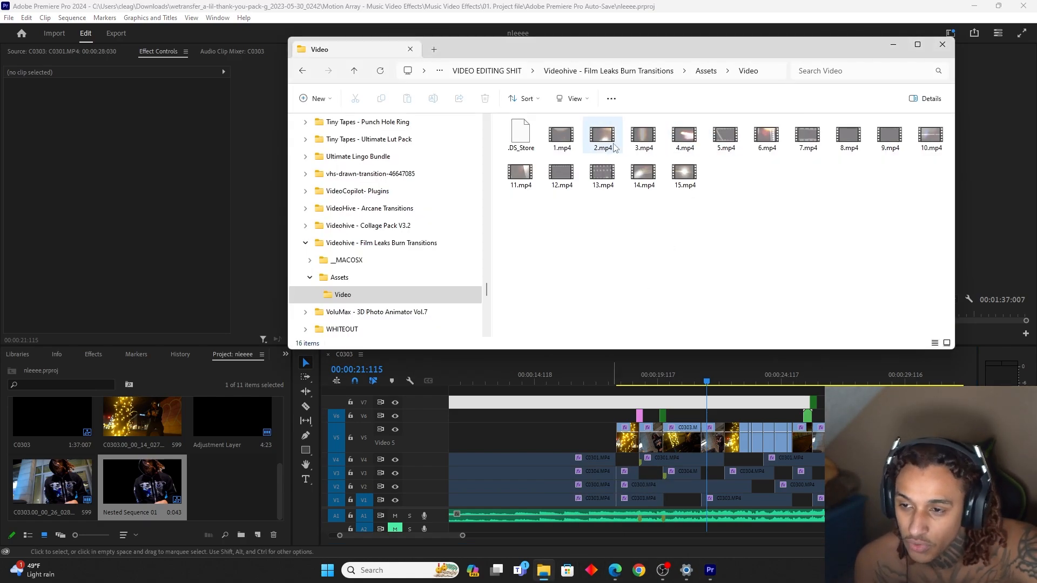
drag(614, 148, 683, 417)
click(722, 412)
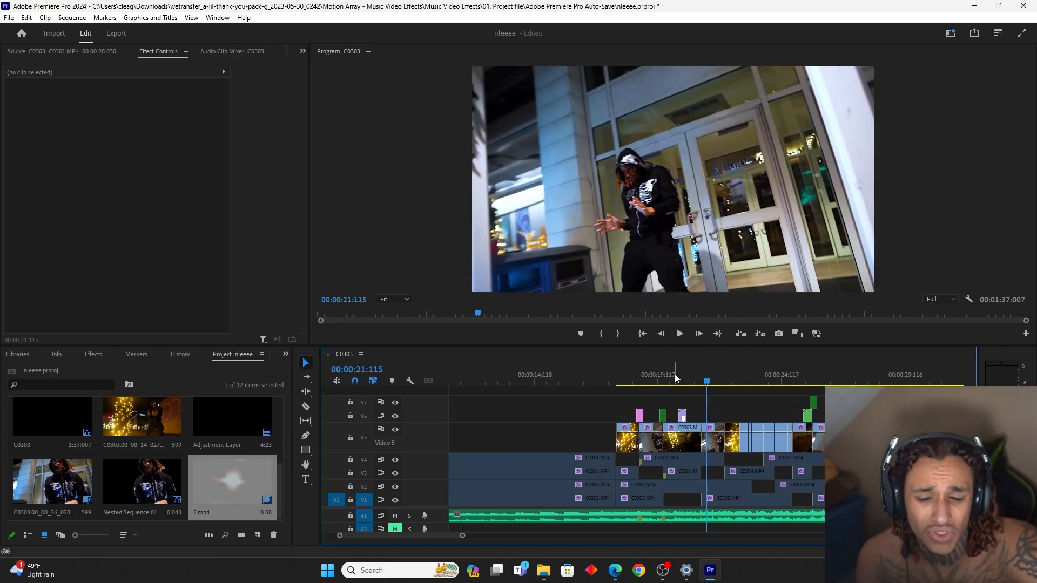
click(682, 380)
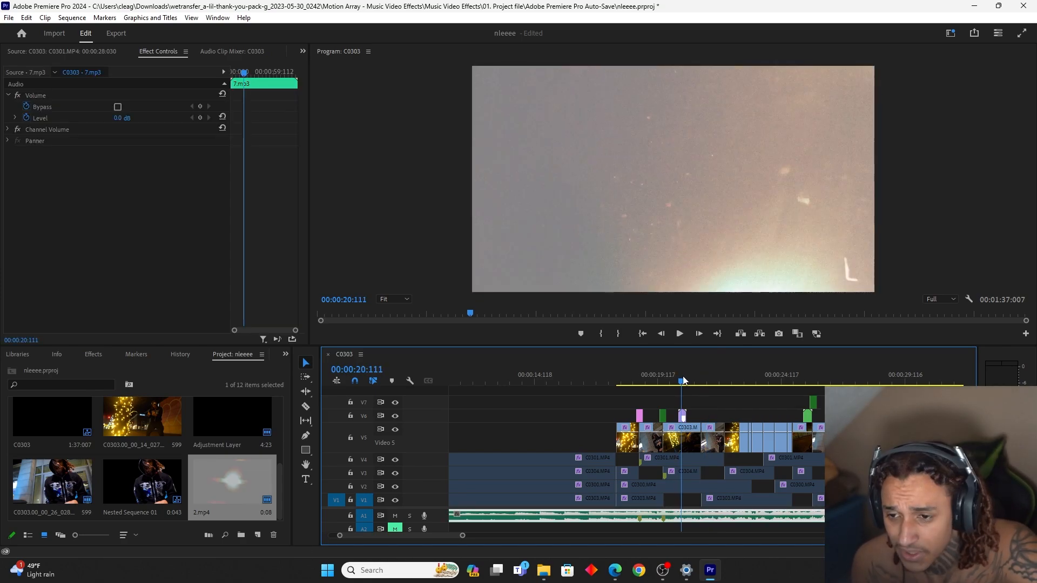
Set the 2.mp4 light leak's blend mode to Screen and scrub over it
click(683, 416)
click(171, 219)
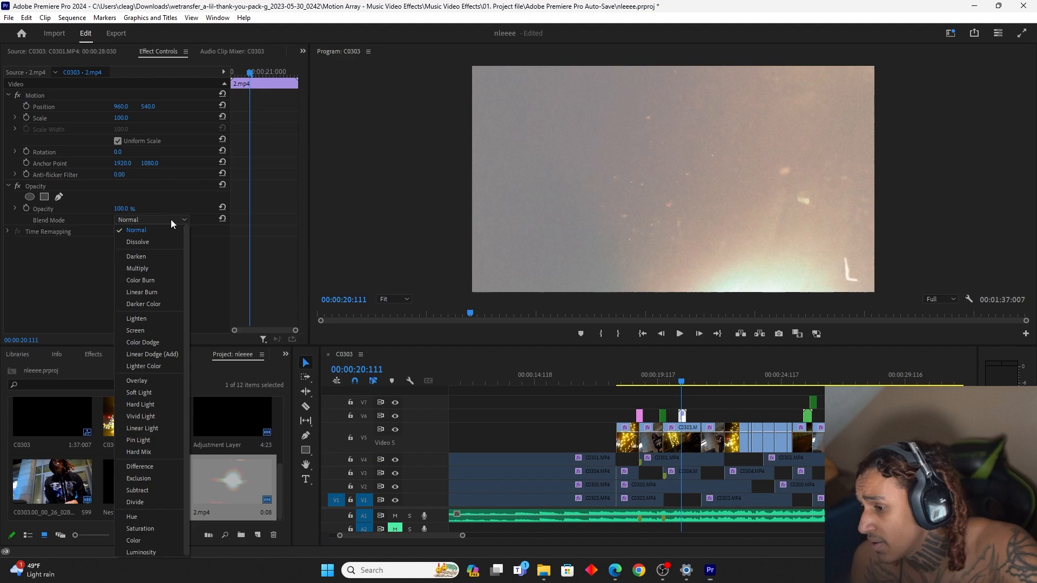
click(153, 323)
click(683, 381)
drag(684, 384, 681, 384)
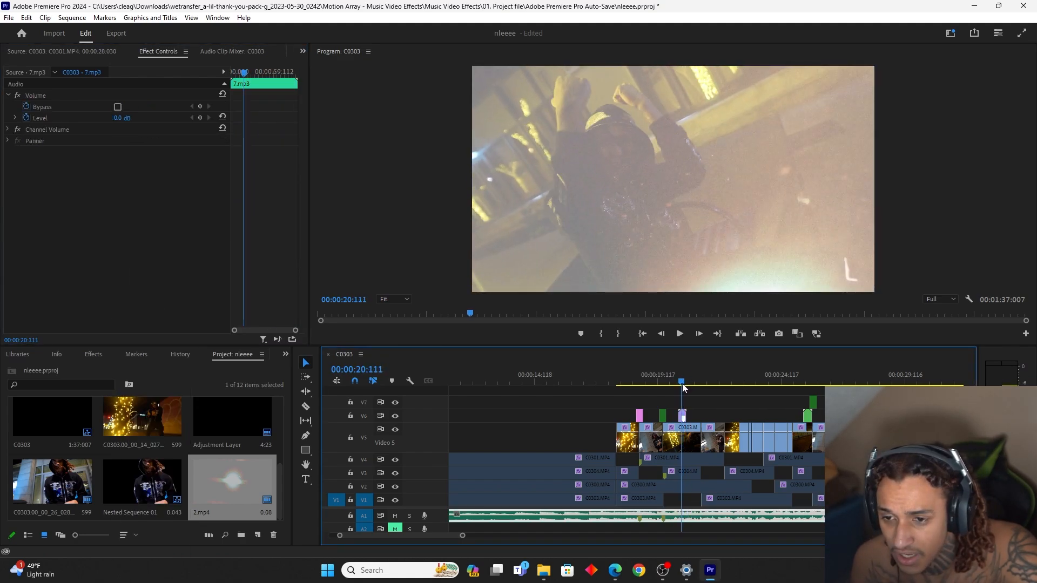
Preview the 2.mp4 light leak, move it directly after the first adjustment layer on V6, and play that section
key(space)
key(space)
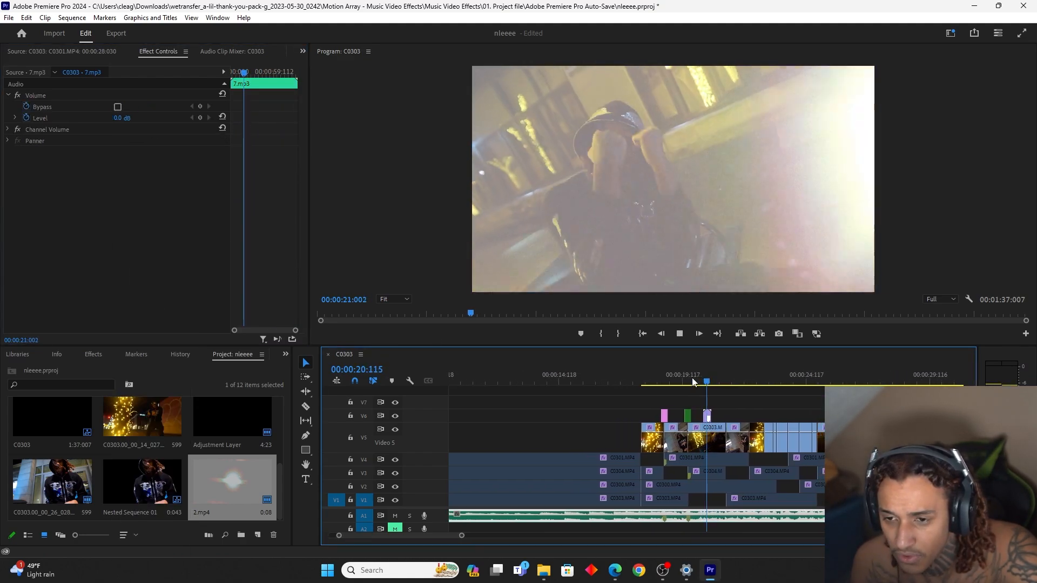
drag(685, 381, 648, 383)
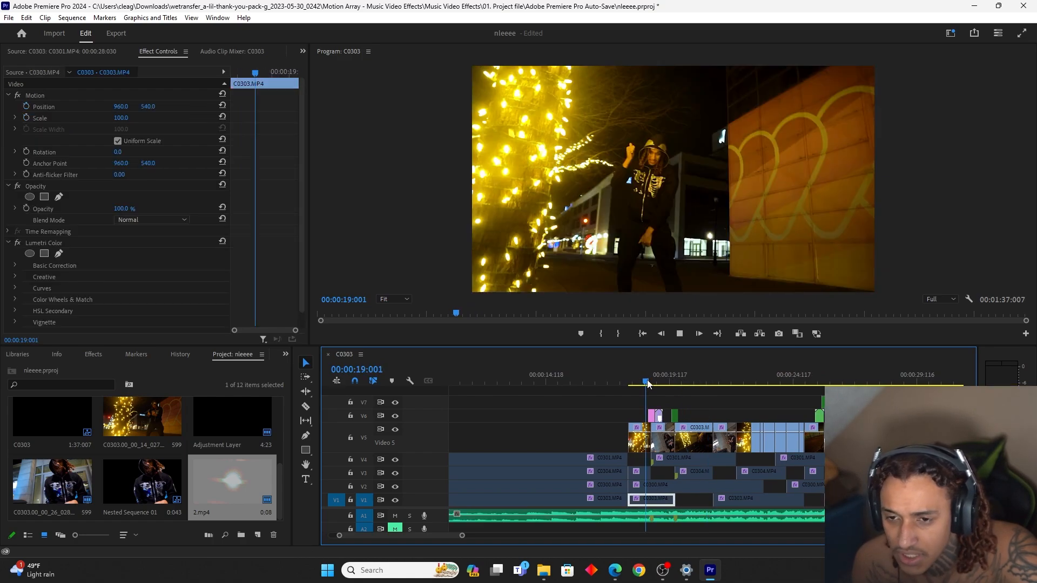
key(space)
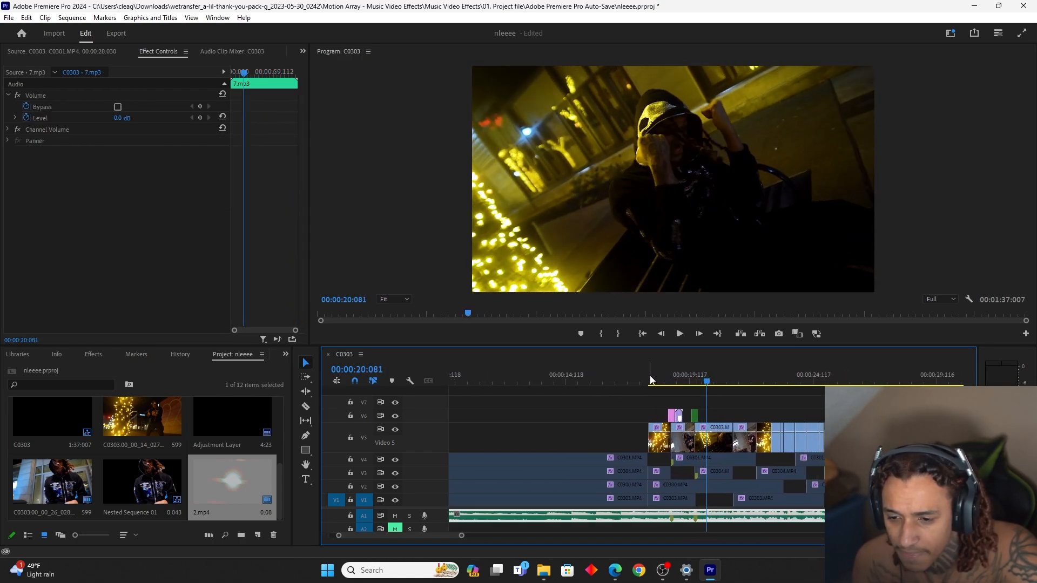
Add the light leak 4.mp4 from the video folder to V6 right after the green adjustment layer and play the section
click(543, 570)
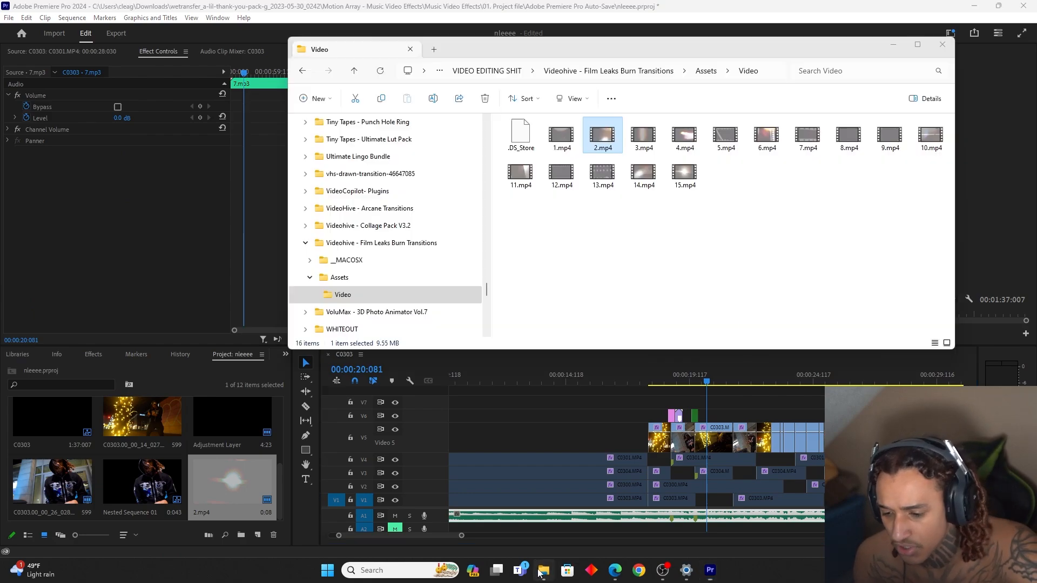
drag(751, 354, 702, 416)
click(690, 375)
click(674, 375)
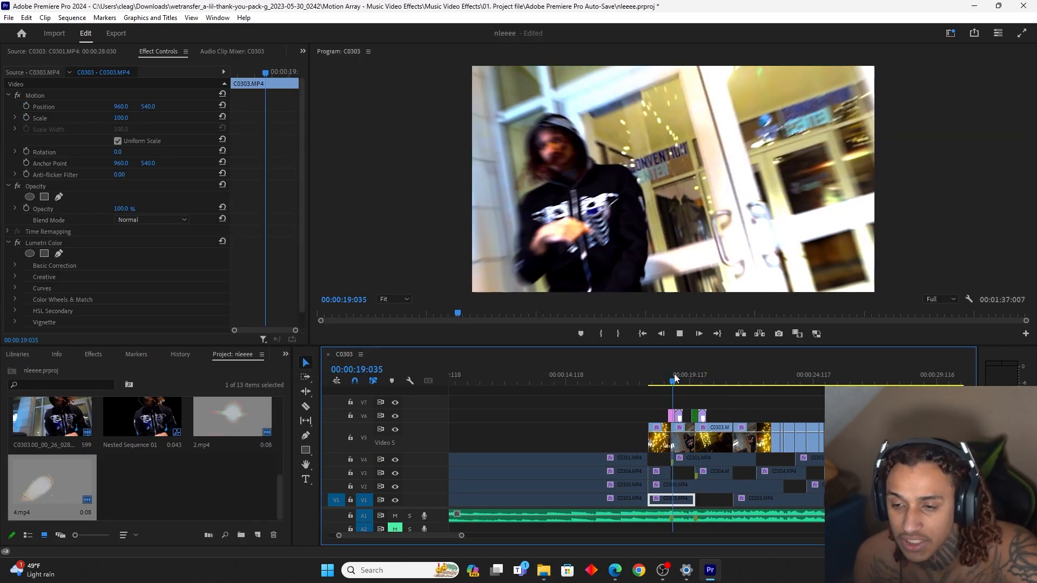
key(space)
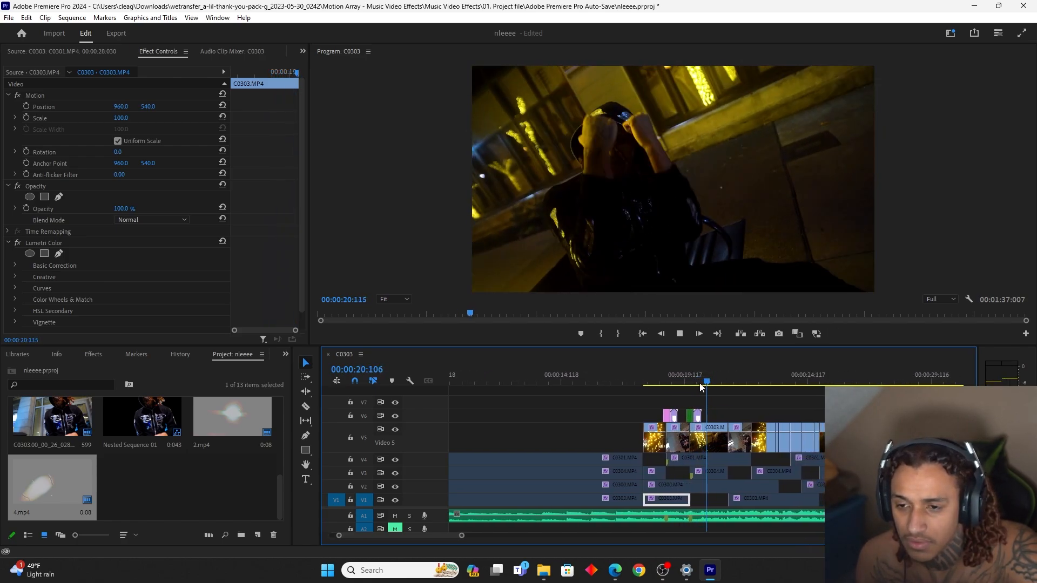
click(700, 384)
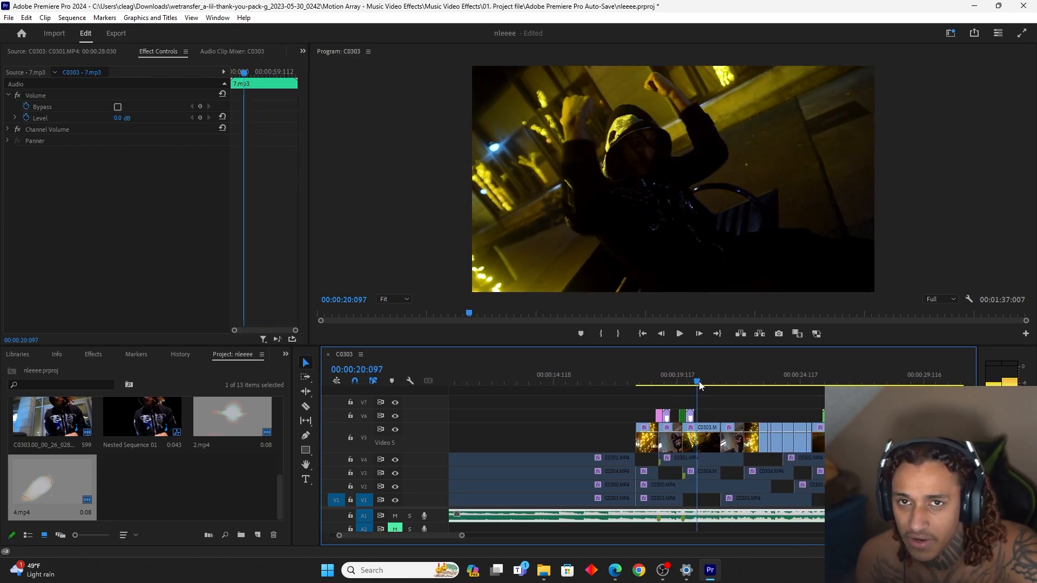
Add CUP TRANSITION.mov and CUP VORTEX 1.mov from the Double Cups folder in 3d drugs to the upper video tracks
key(alt+Tab)
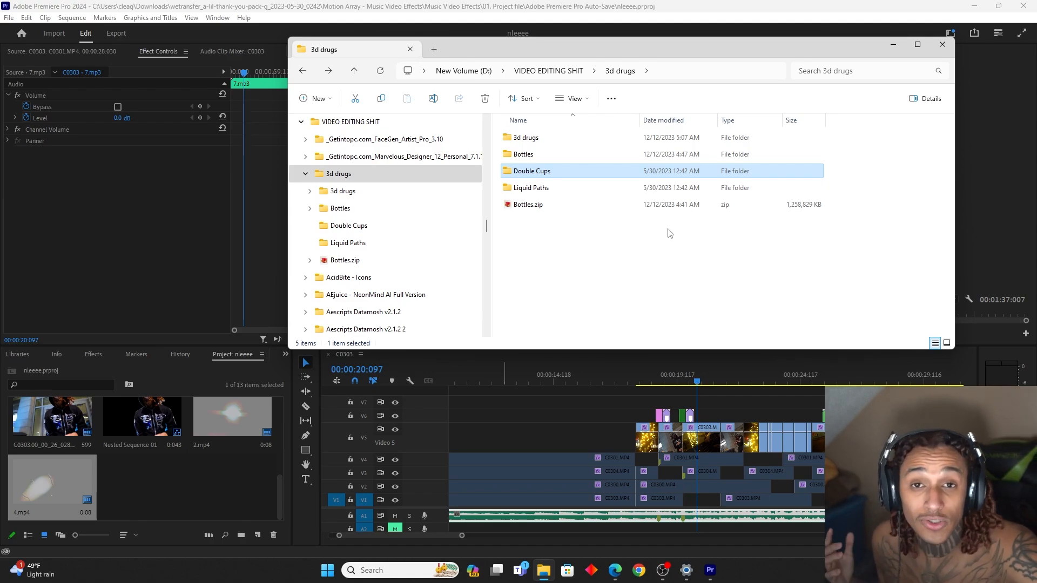
double_click(532, 138)
double_click(537, 171)
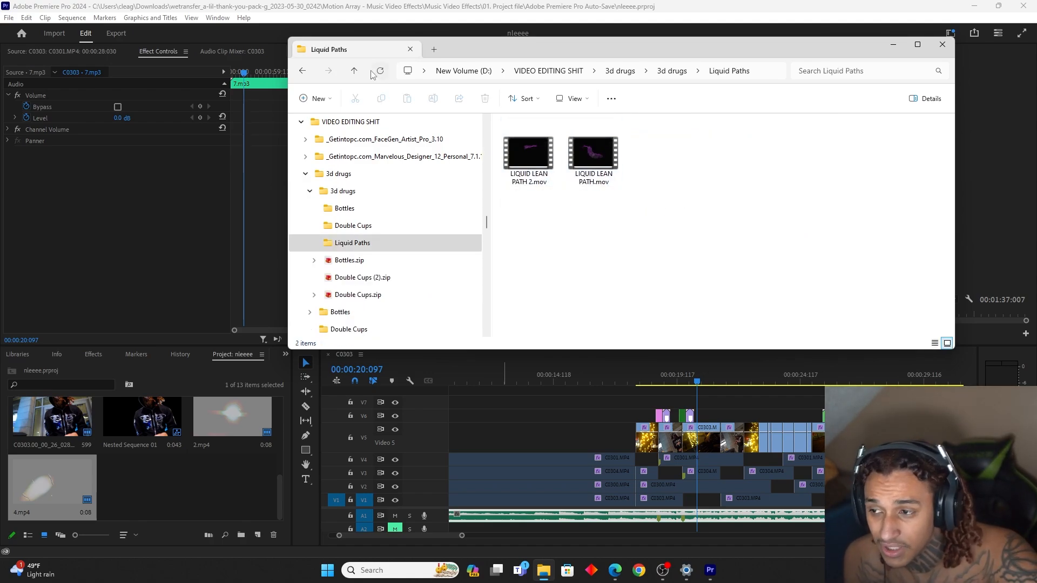
click(302, 72)
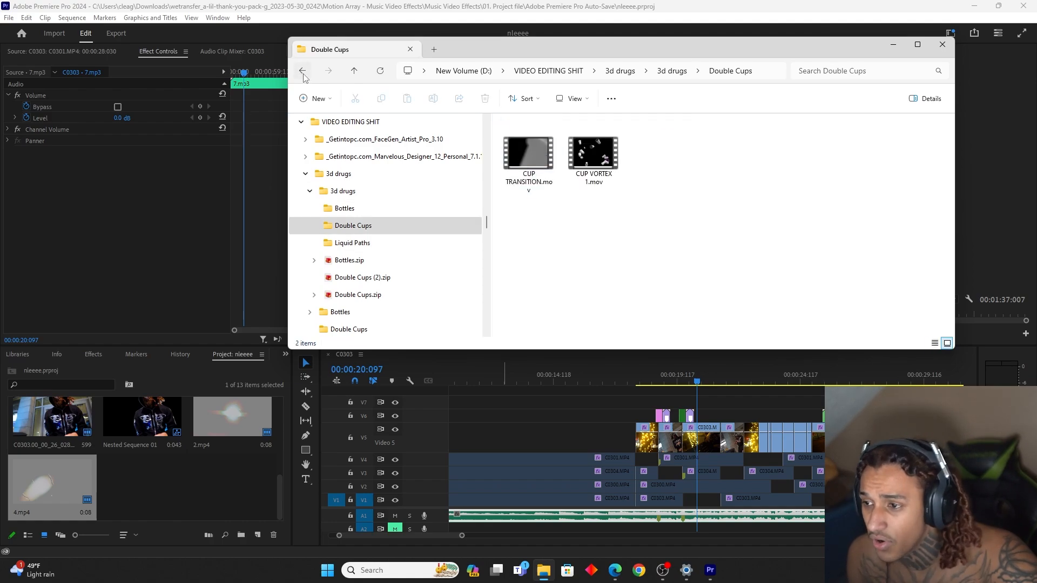
double_click(304, 74)
double_click(548, 158)
double_click(302, 71)
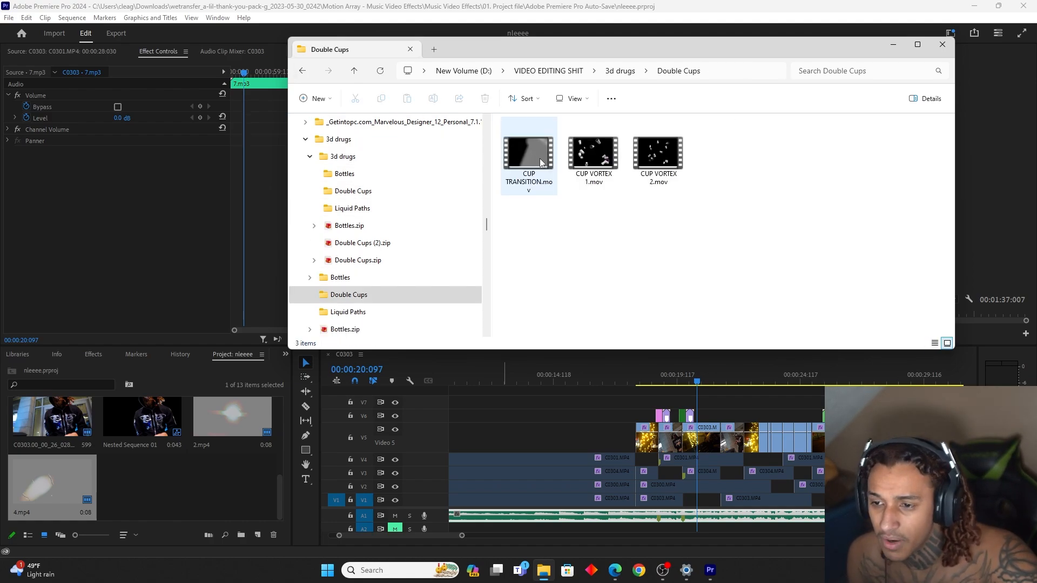
drag(528, 157, 535, 416)
drag(589, 174, 700, 387)
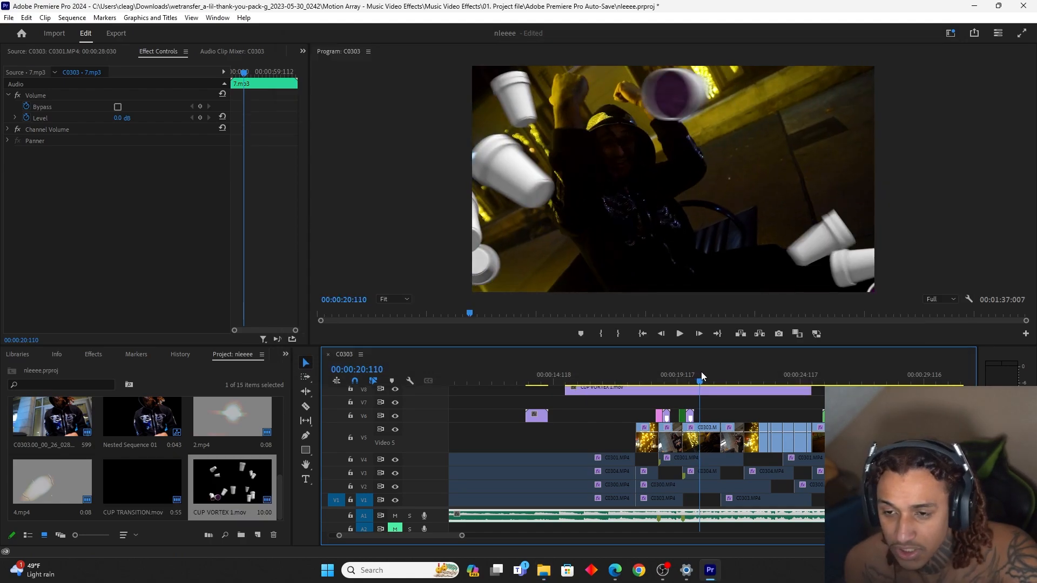
Fit CUP VORTEX 1.mov to the tilted C0303 shot on V8 and move the green adjustment layer and its light leak to V9
click(693, 374)
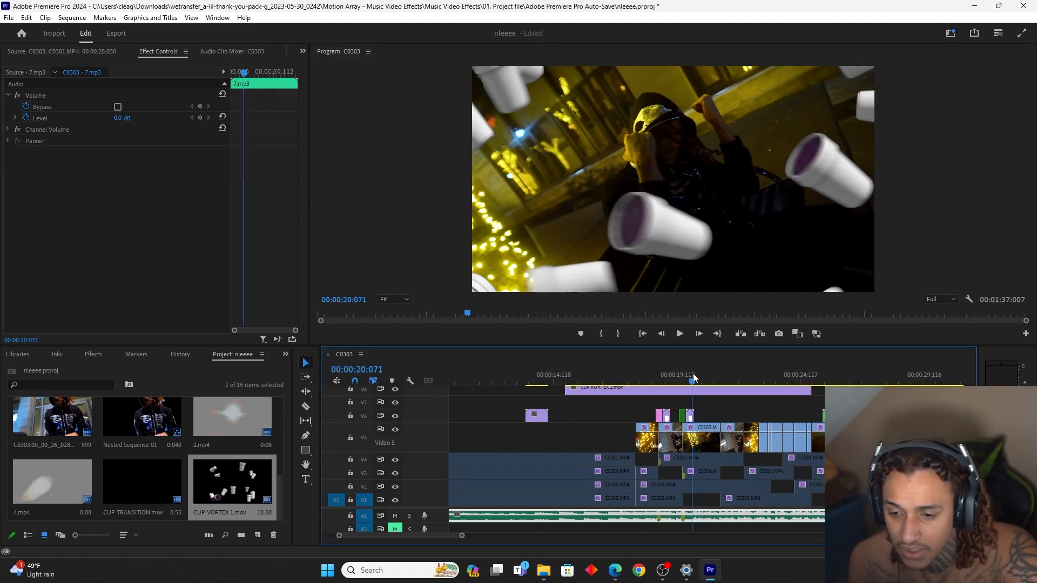
drag(653, 390, 765, 396)
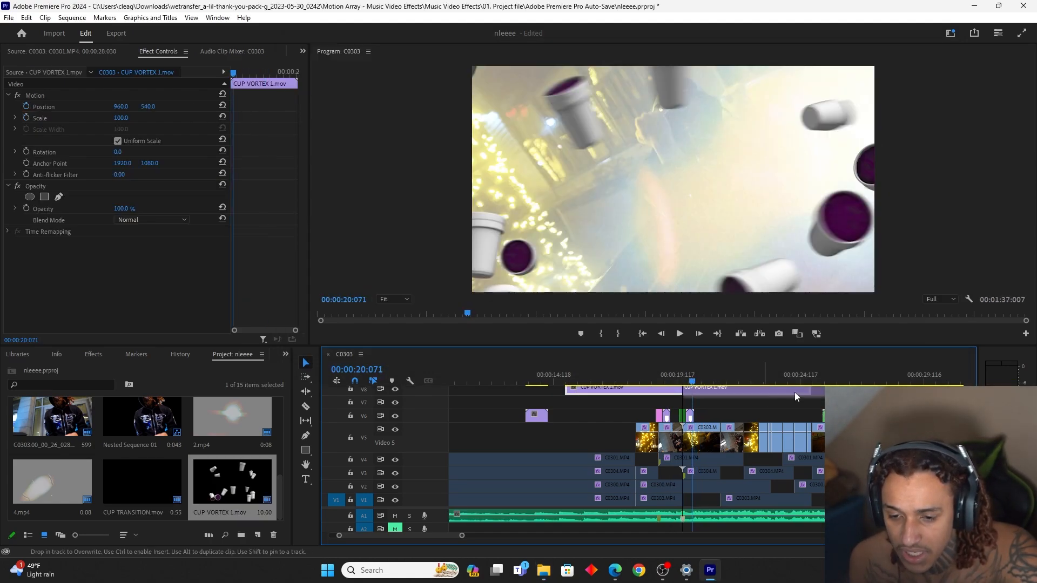
drag(929, 390, 720, 392)
drag(709, 345, 702, 292)
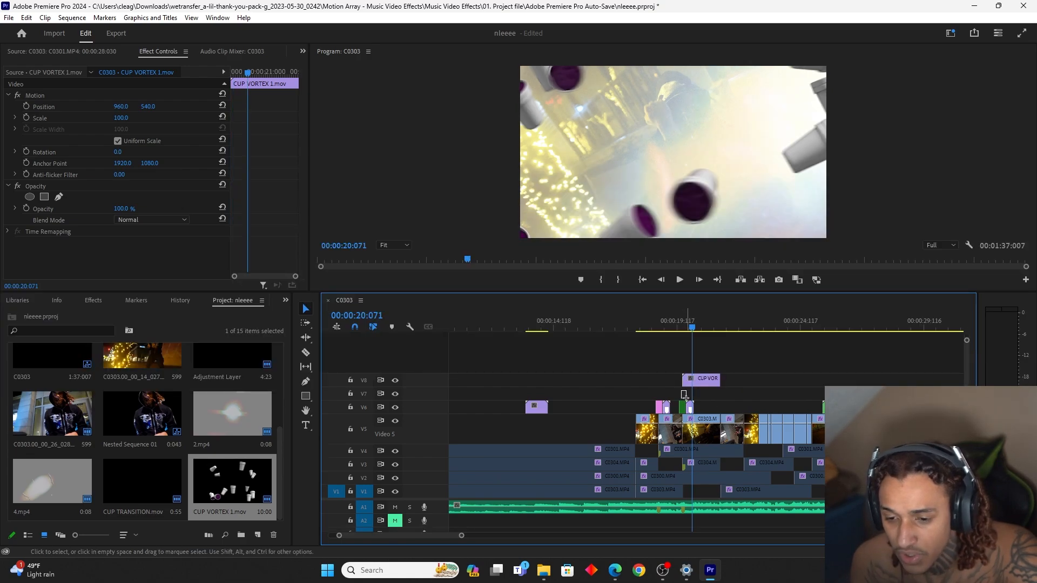
drag(687, 399, 690, 406)
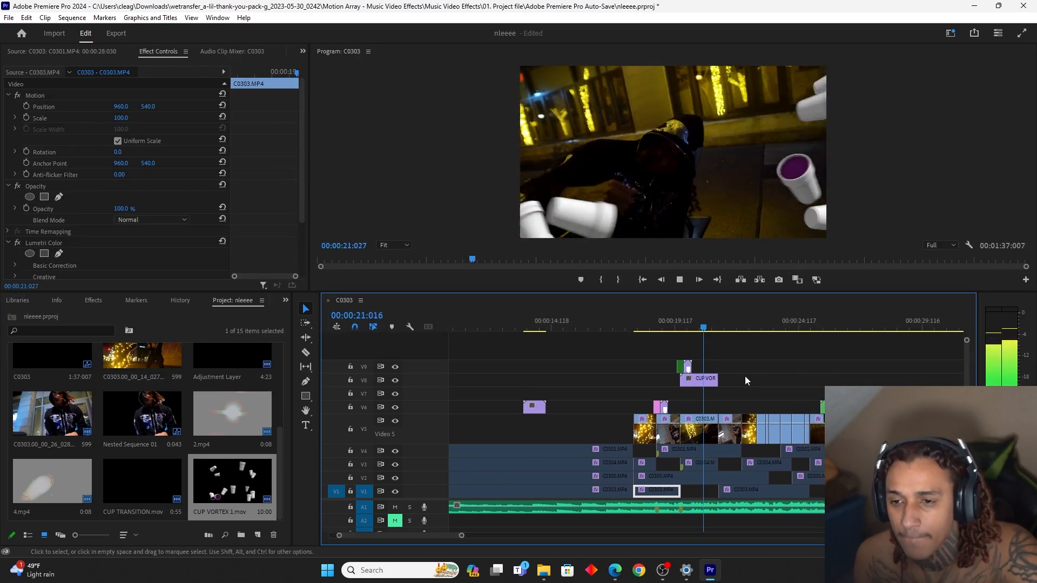
drag(662, 325, 673, 326)
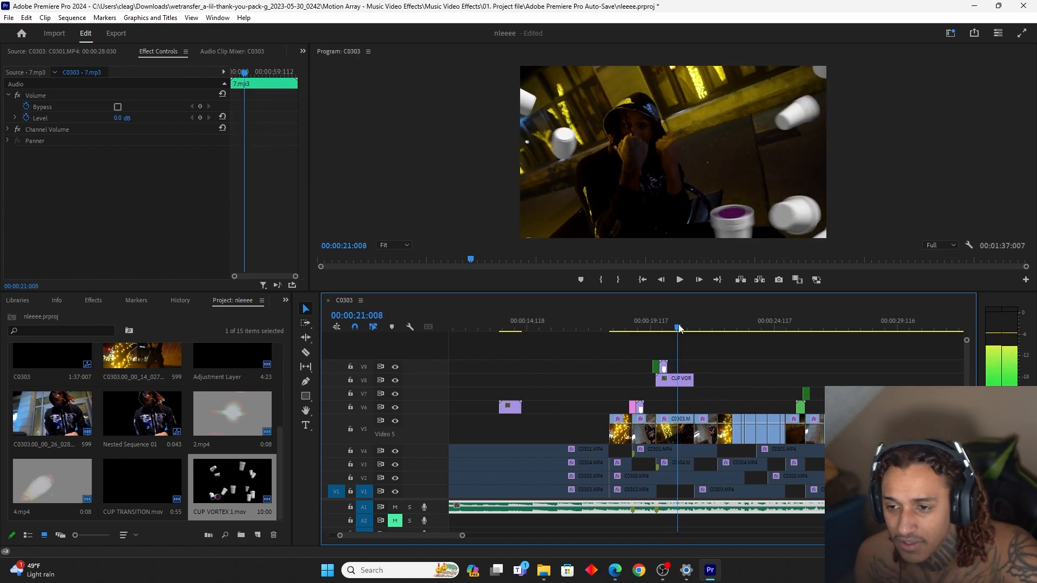
Move CUP TRANSITION.mov to V9 over the cut where CUP VORTEX 1.mov ends and speed it up
drag(507, 408, 695, 367)
right_click(688, 368)
click(717, 336)
key(ctrl+r)
text(2)
key(Return)
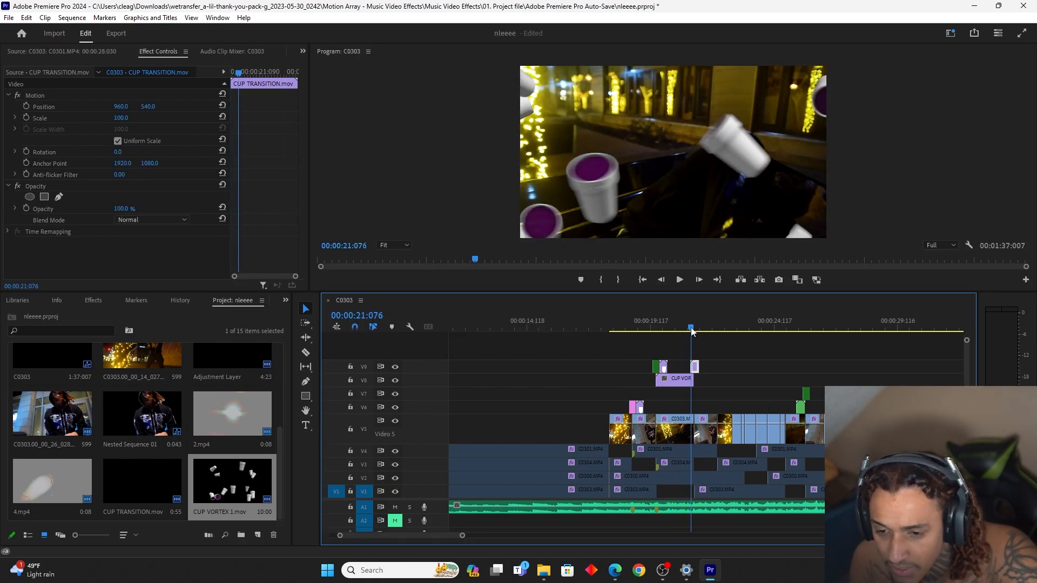
Play and scrub through the cup vortex and the cup transition into the next shot
drag(694, 332, 653, 343)
key(space)
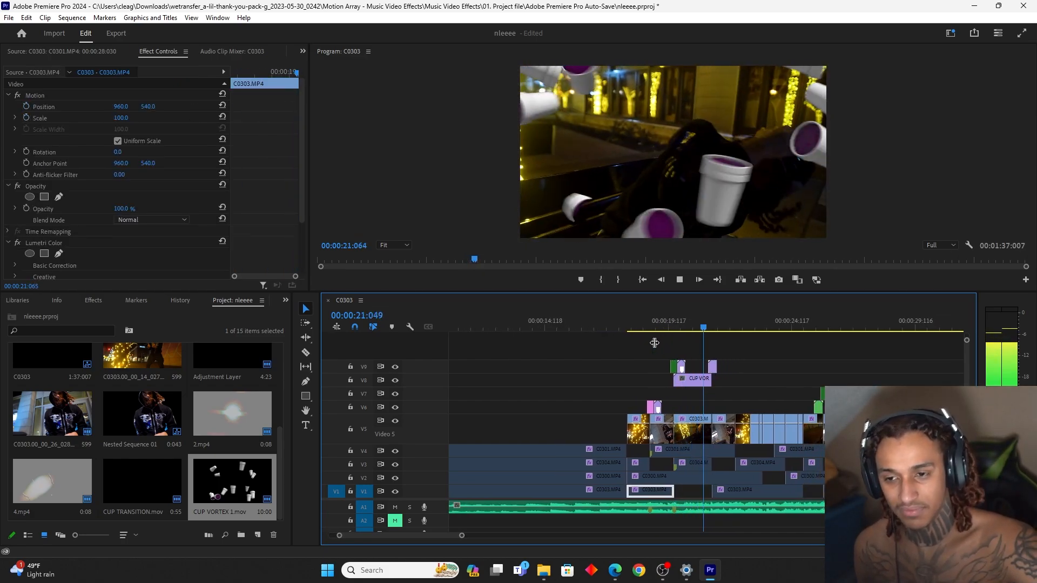
key(space)
mouse_move(679, 331)
mouse_down()
mouse_move(688, 335)
mouse_move(679, 331)
mouse_up()
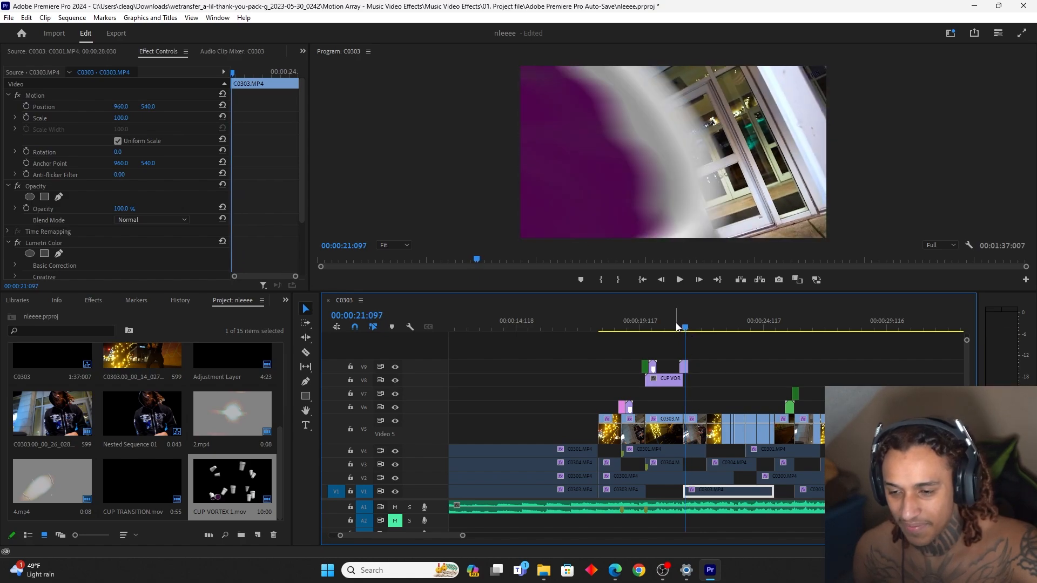
key(space)
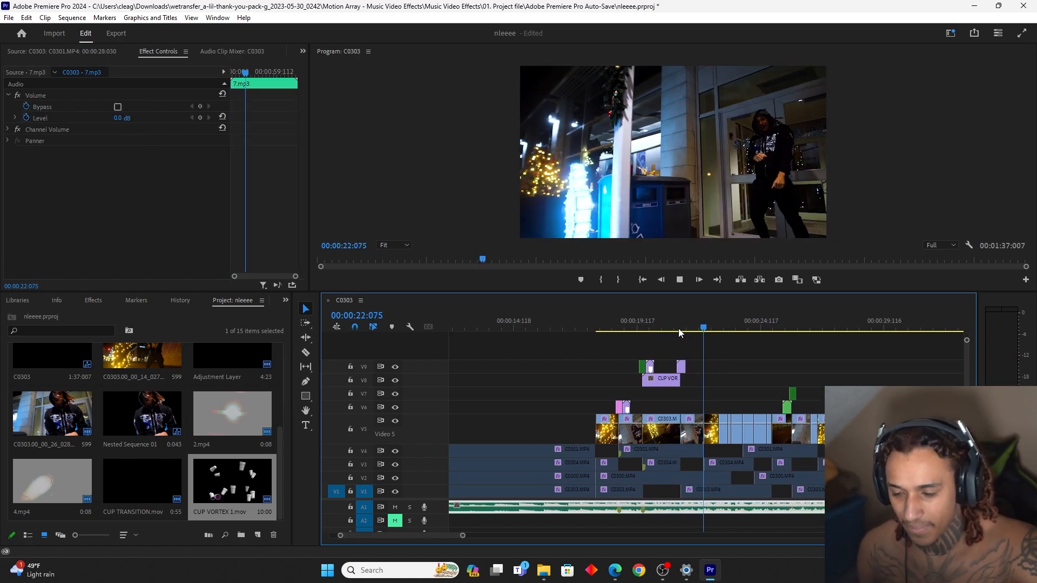
key(space)
Copy the pink adjustment layer from V6 to V10 above CUP TRANSITION.mov and play the transition
click(680, 330)
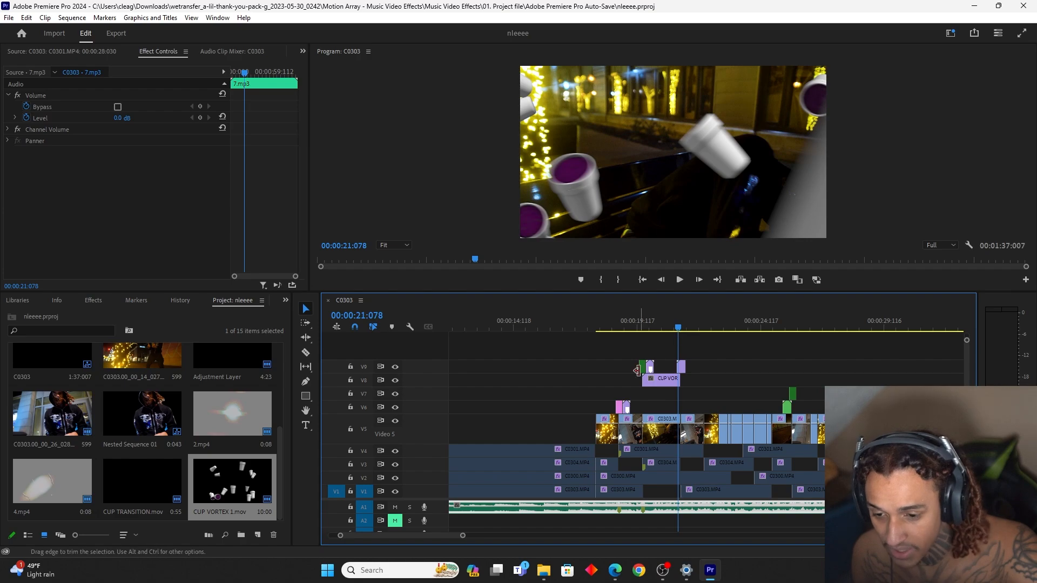
drag(619, 407, 681, 354)
click(675, 328)
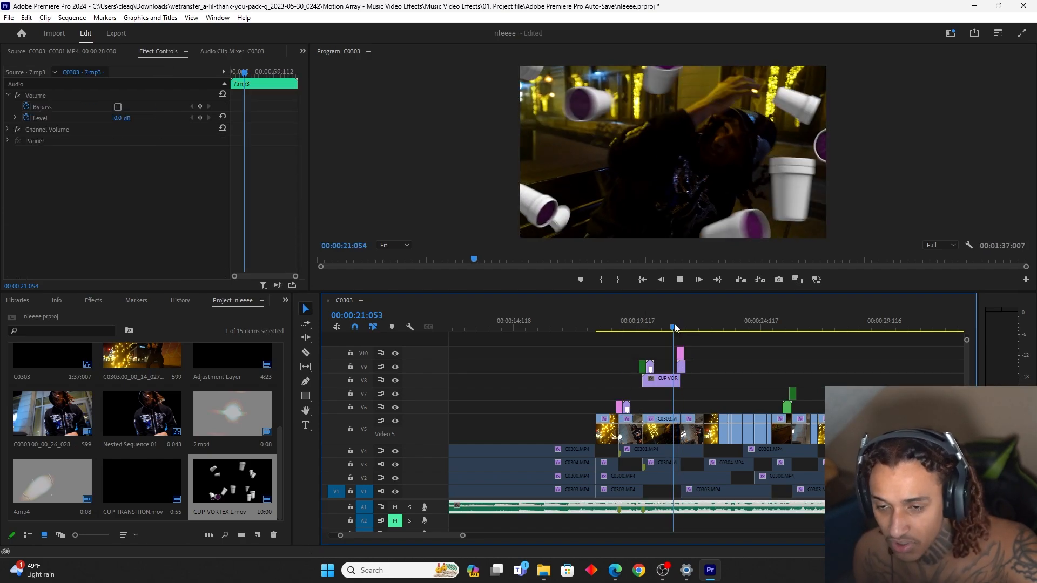
key(space)
key(space)
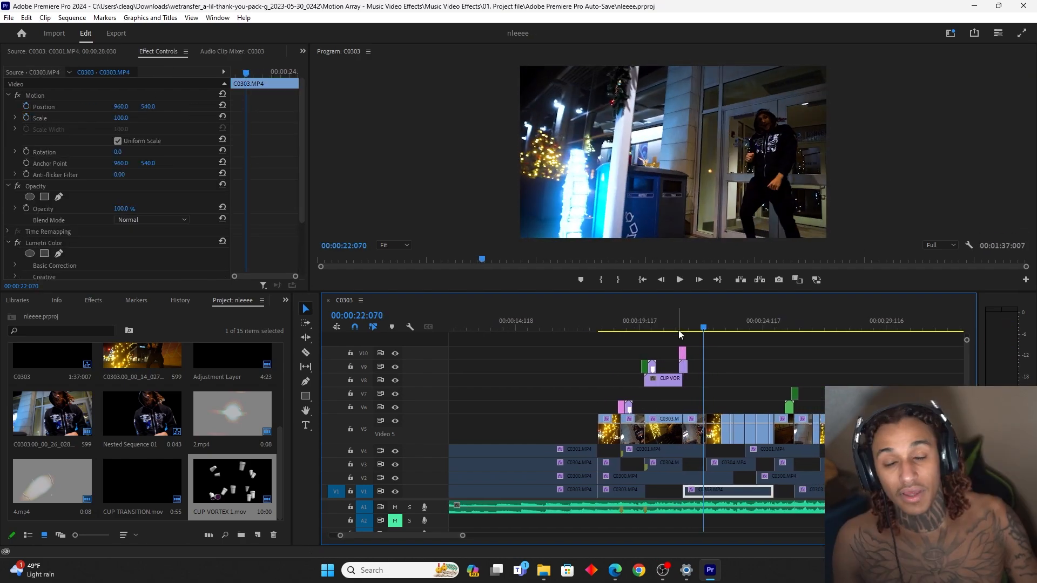